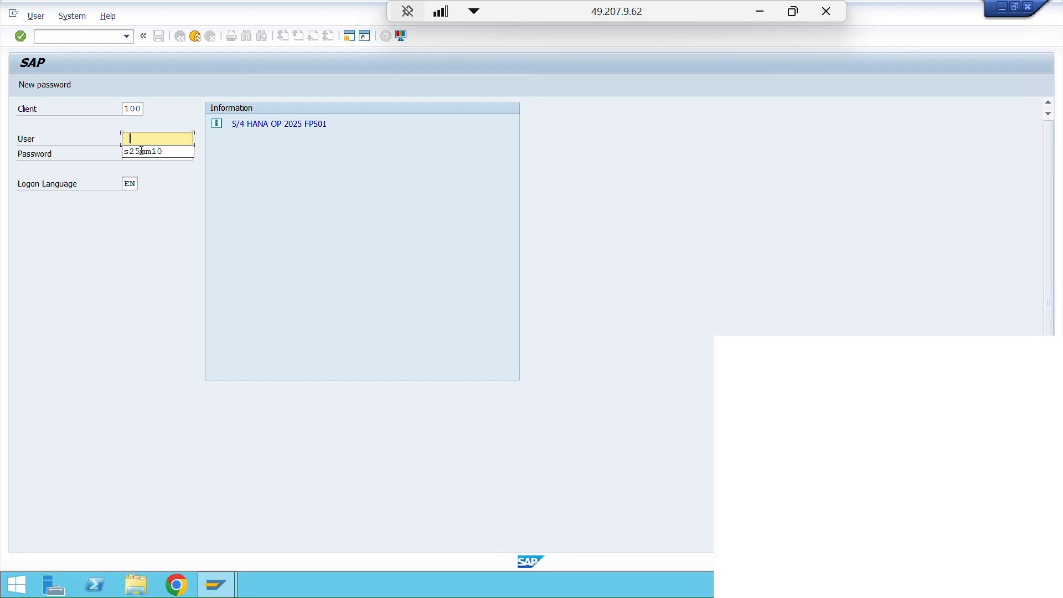
- Log on to SAP client 100 with the saved user ID and the account password
left_click(150, 153)
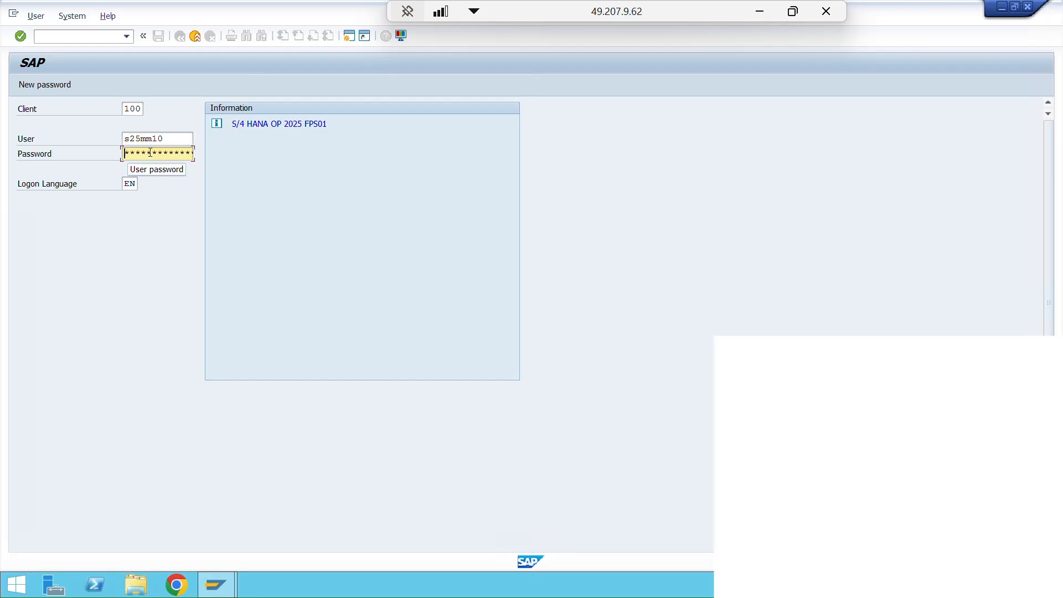
type("*******")
key("Return")
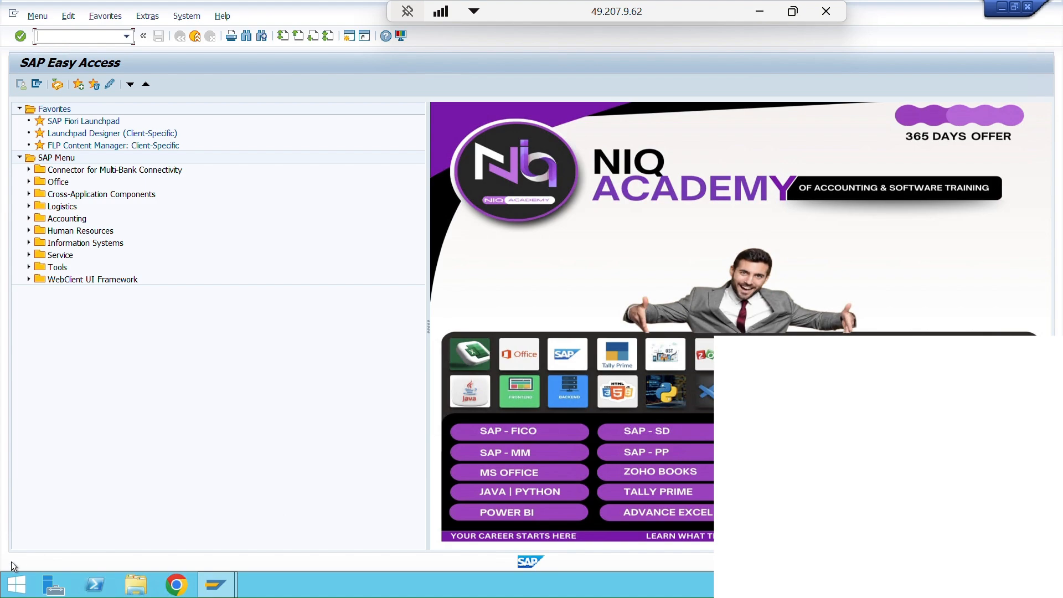
- Search the remote machine's programs for "excel" and launch Microsoft Office Excel 2007
left_click(20, 586)
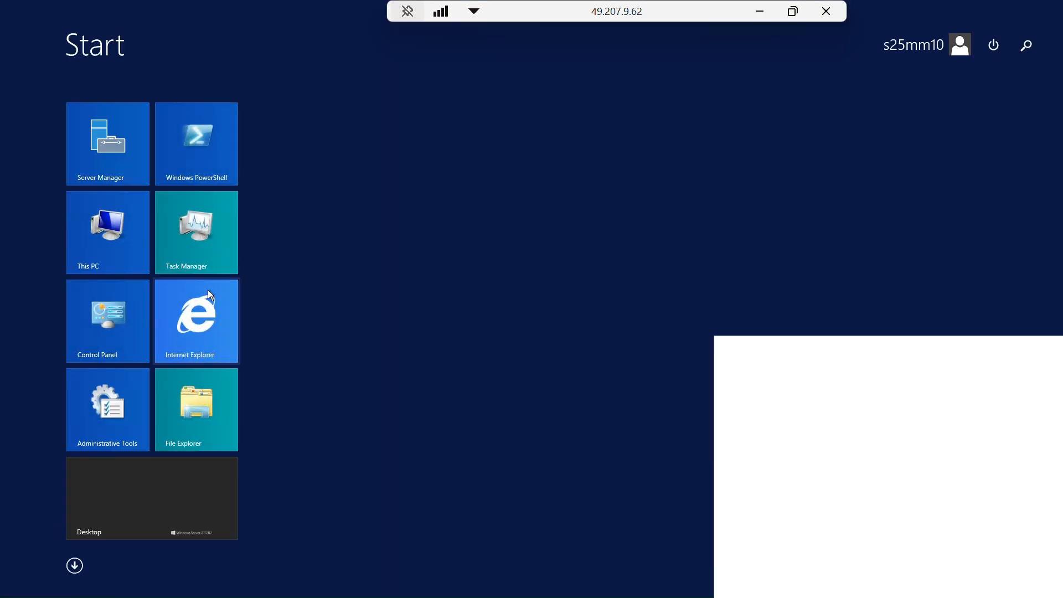
type("ex")
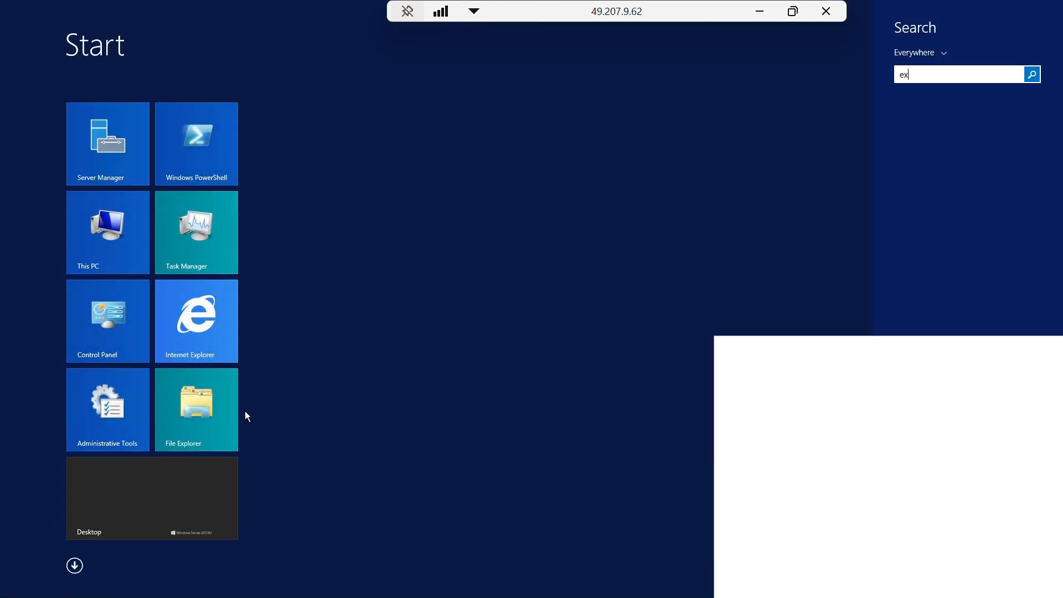
type("cel 2007")
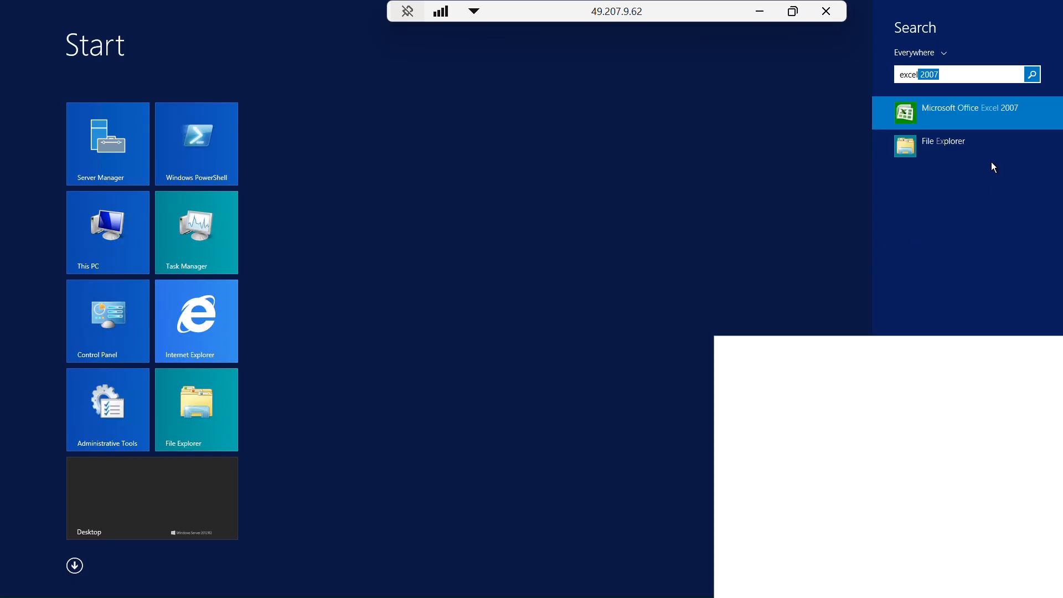
left_click(987, 114)
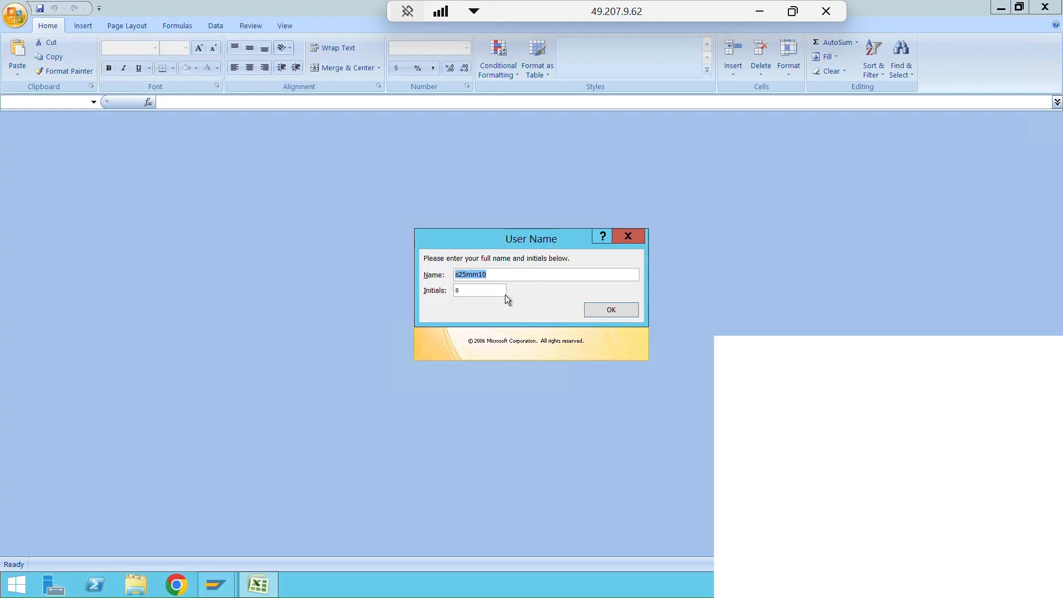
- Complete the Office first-run setup with the default user name and privacy options, choosing not to use Microsoft Update
left_click(620, 314)
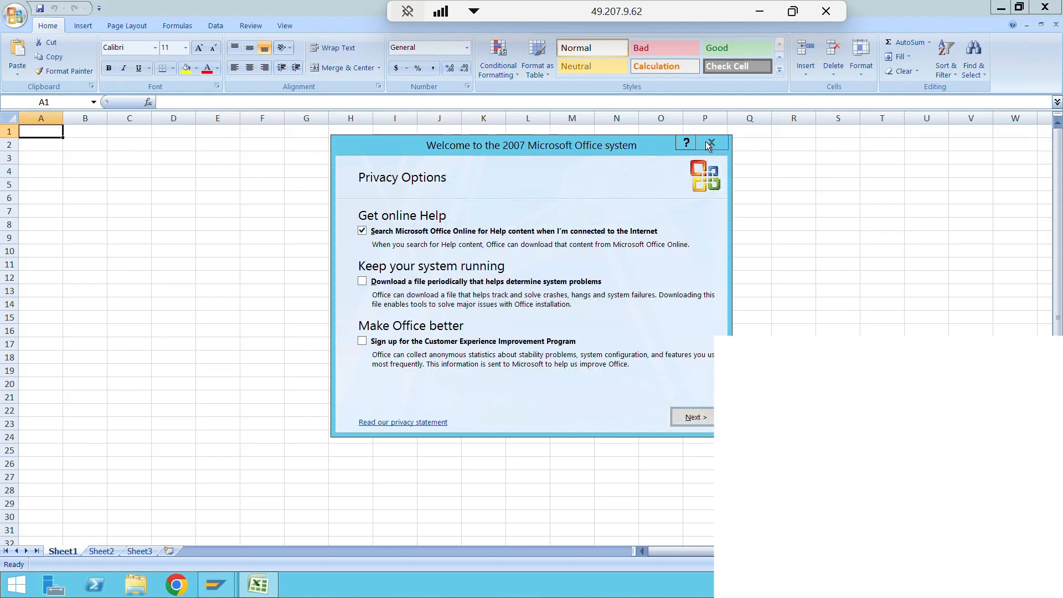
left_click(692, 417)
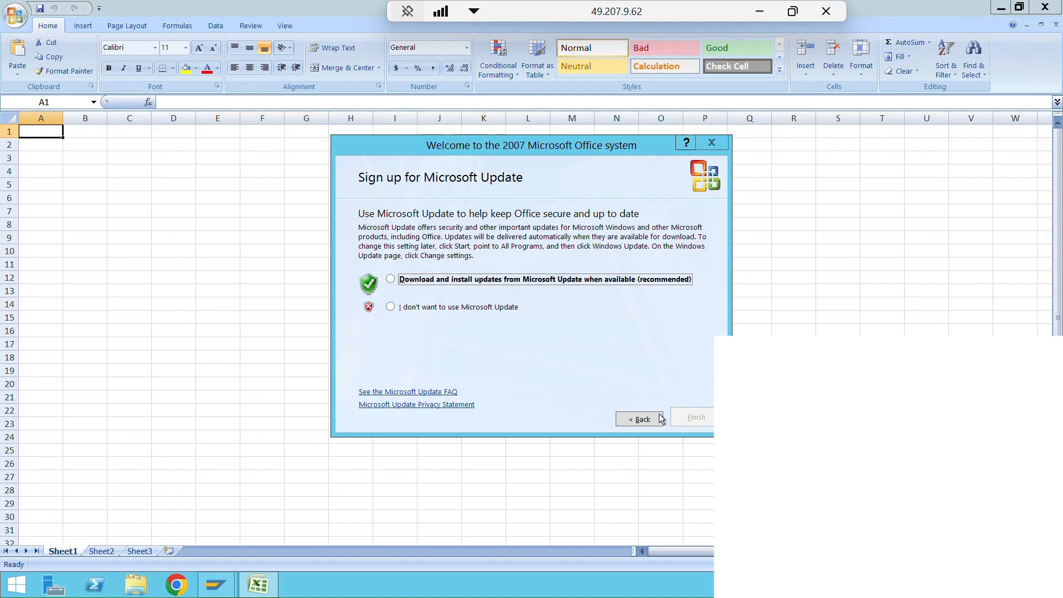
left_click(391, 280)
left_click(391, 306)
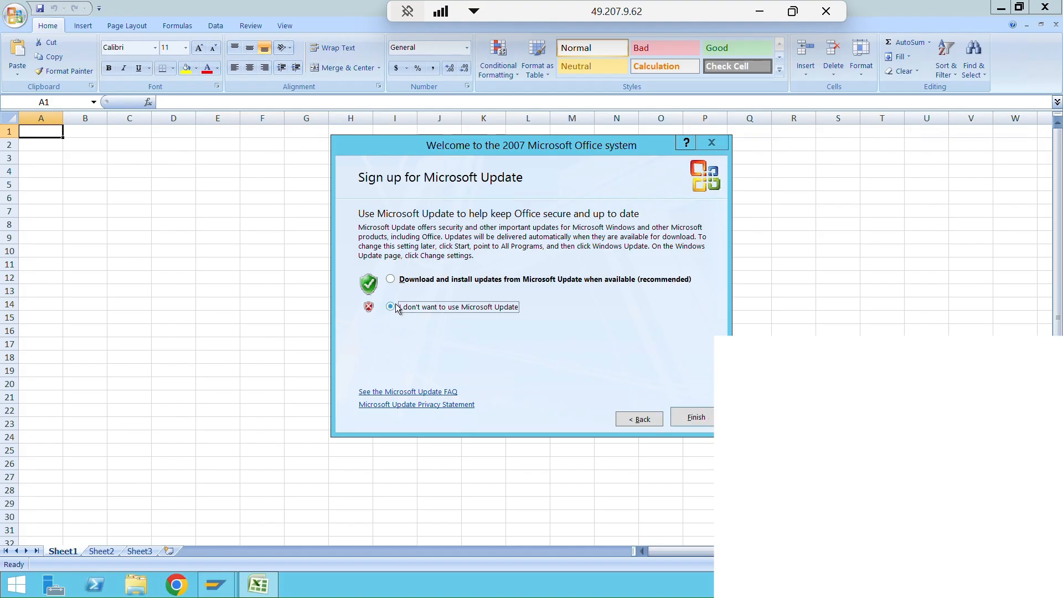
left_click(707, 420)
- Start a list in Sheet1 with 1 in cell E7 and "company code" in F7
left_click(227, 211)
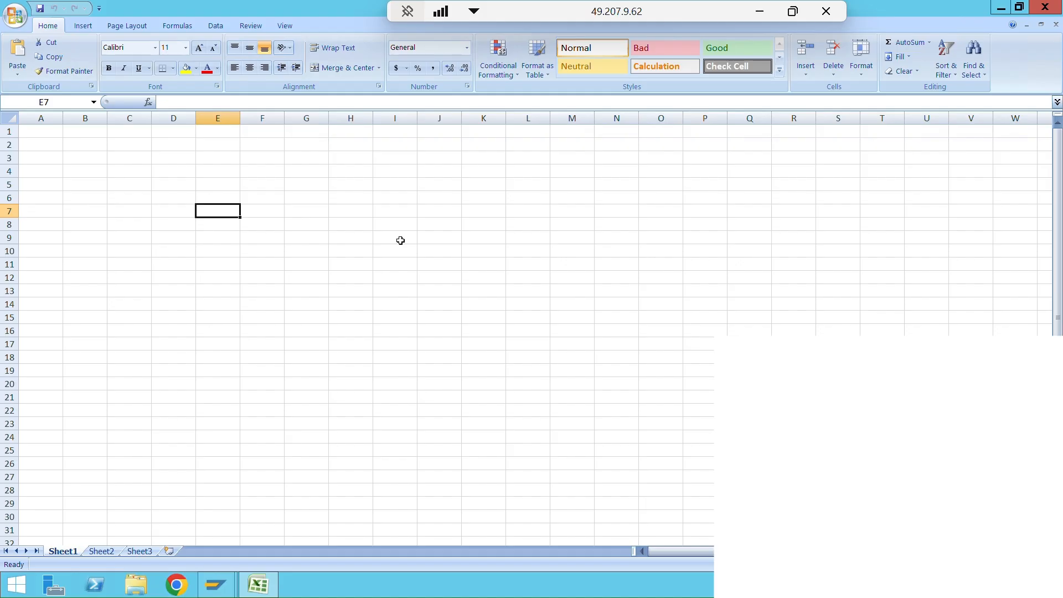
type("1")
key("Tab")
type("company code")
key("Return")
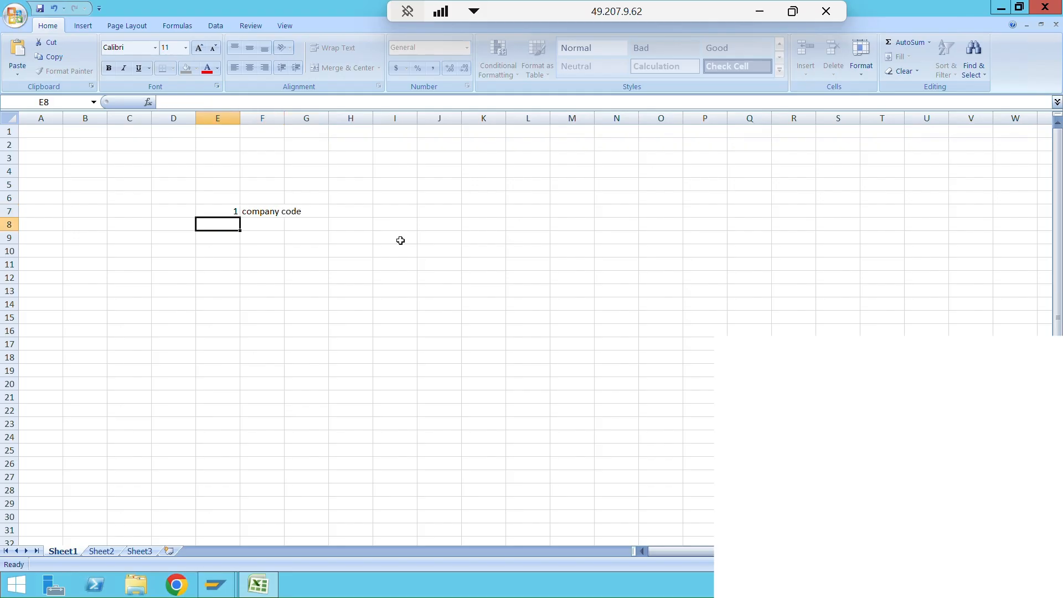
- Add "Plants" in cell F8 and "storage locations" in F9 below the company code entry
key("Right")
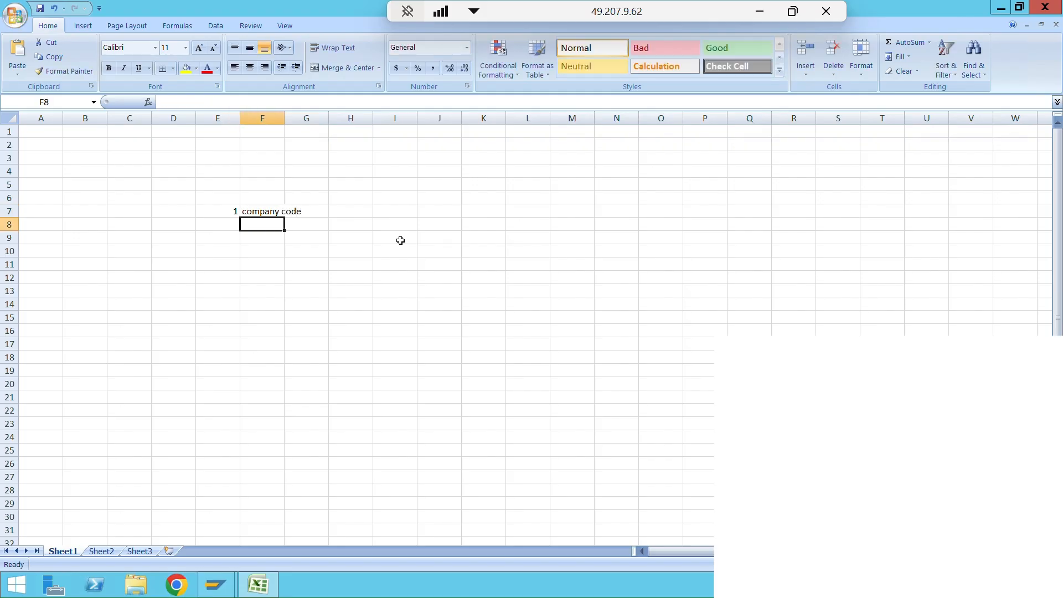
type("Plants")
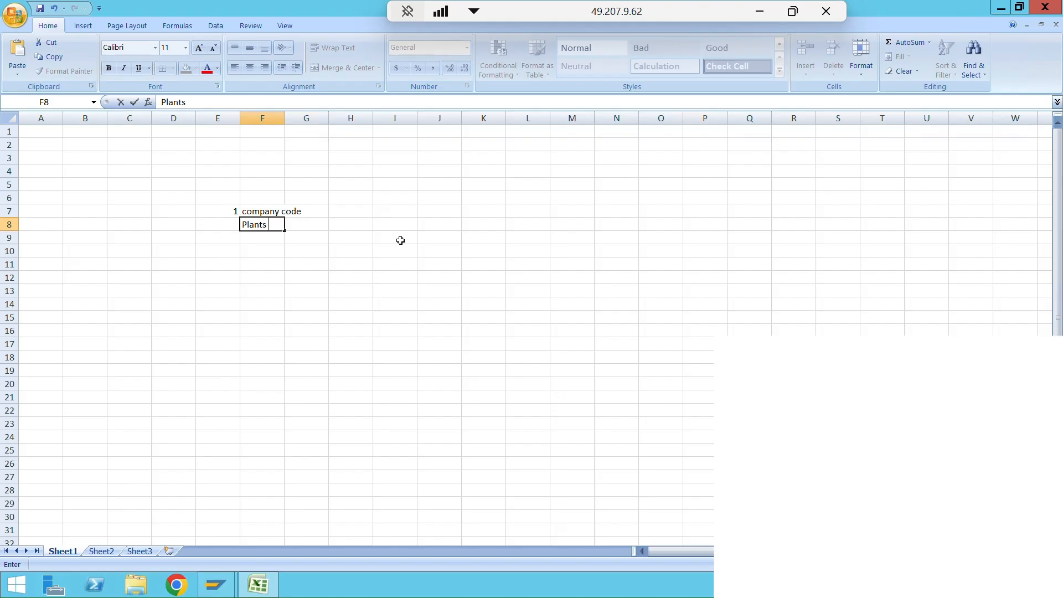
key("Return")
key("Right")
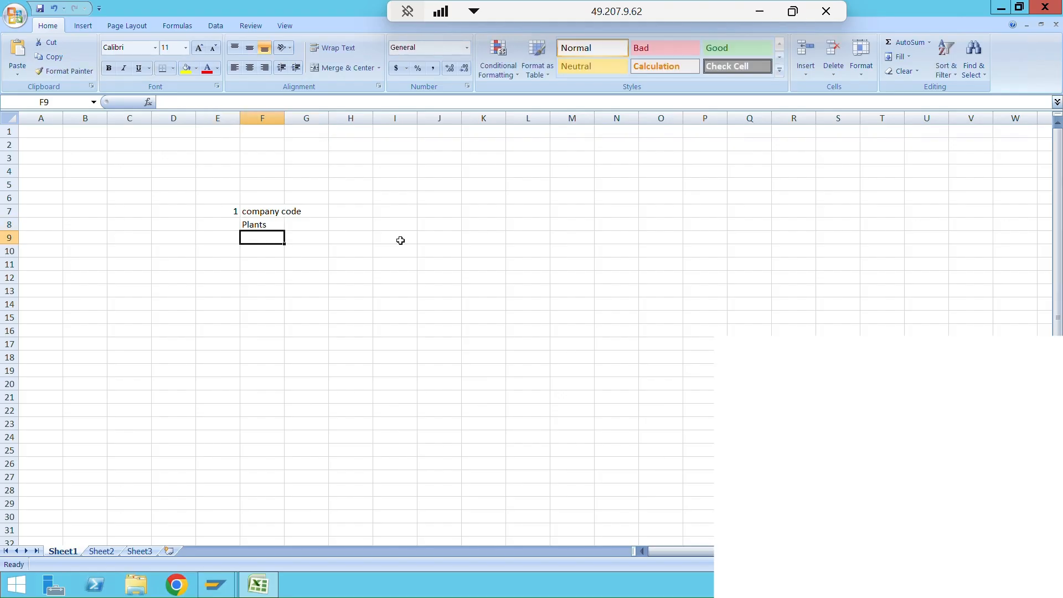
type("storage ")
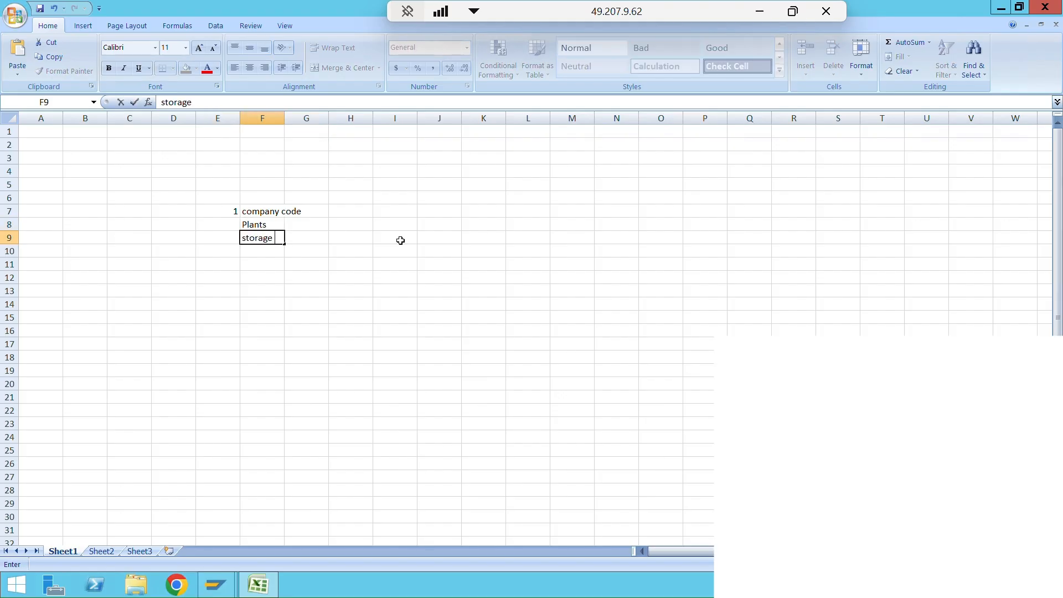
type("locations")
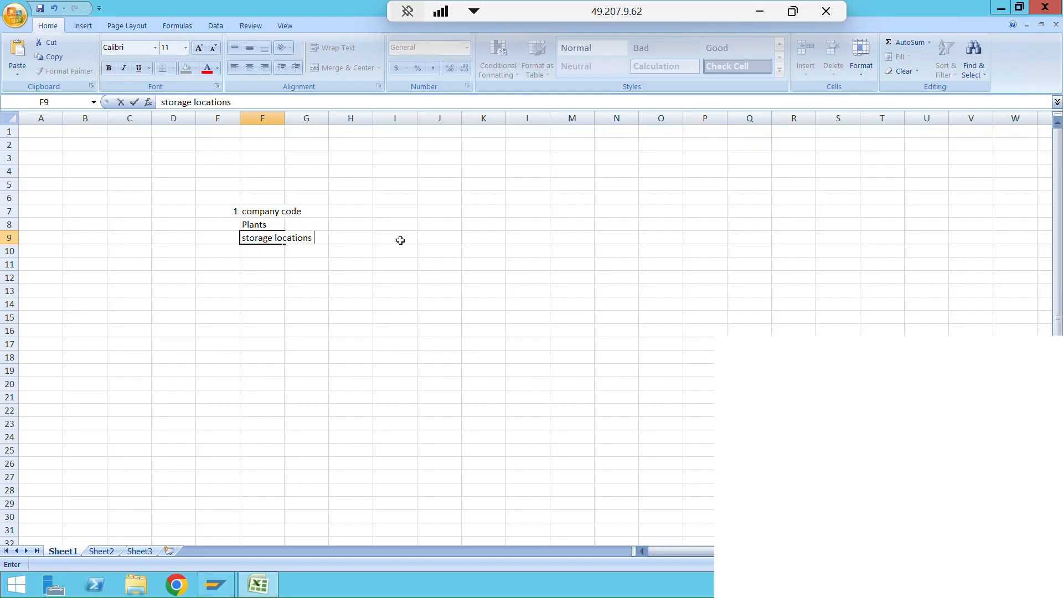
key("Return")
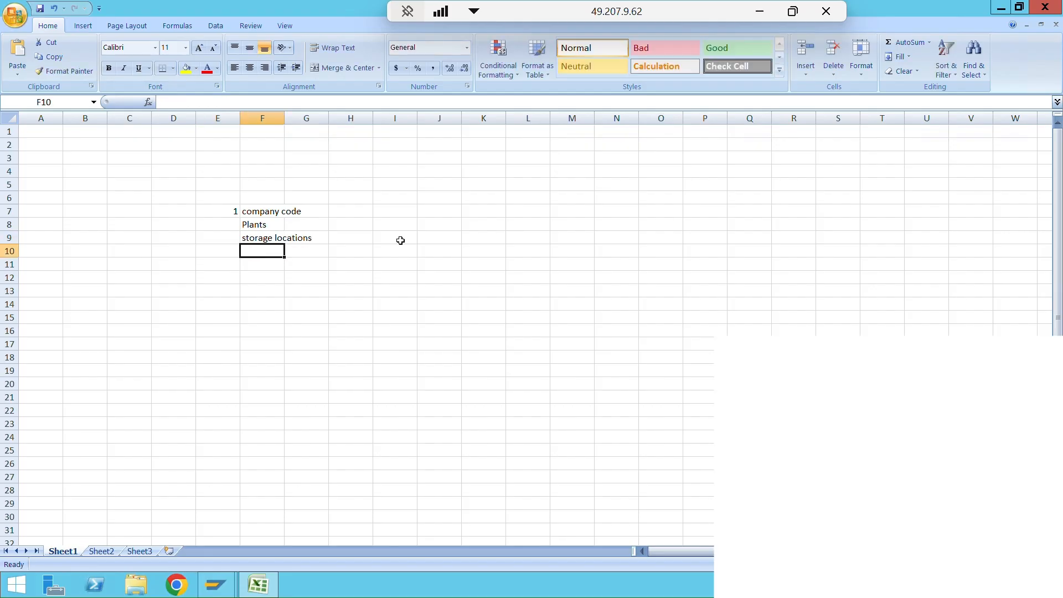
- Add "Purchase org" in cell F10 and "purchase group" in F11 to complete the list
type("Purchas")
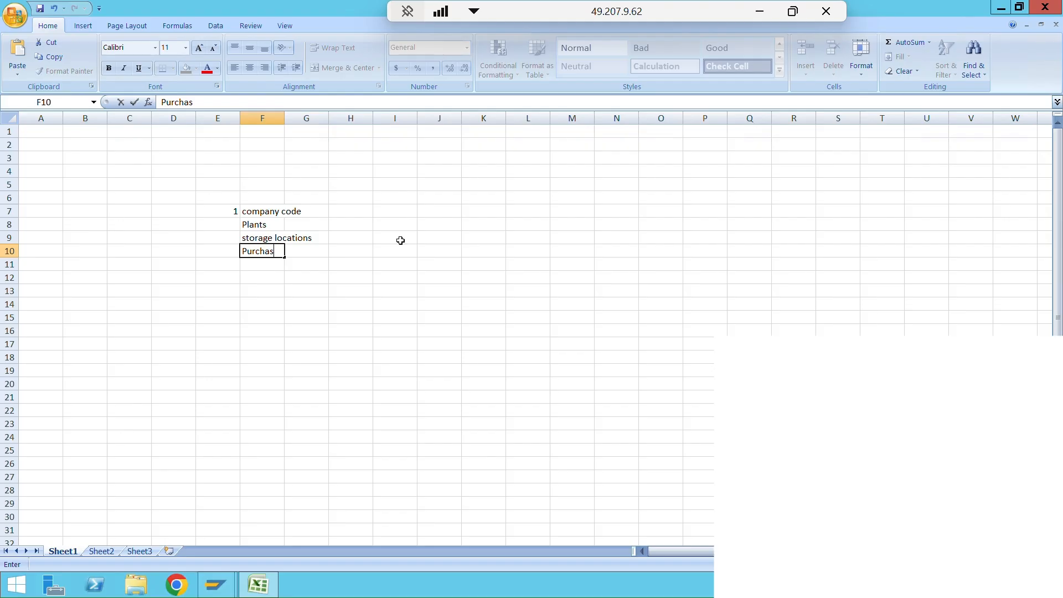
type("e org")
key("Return")
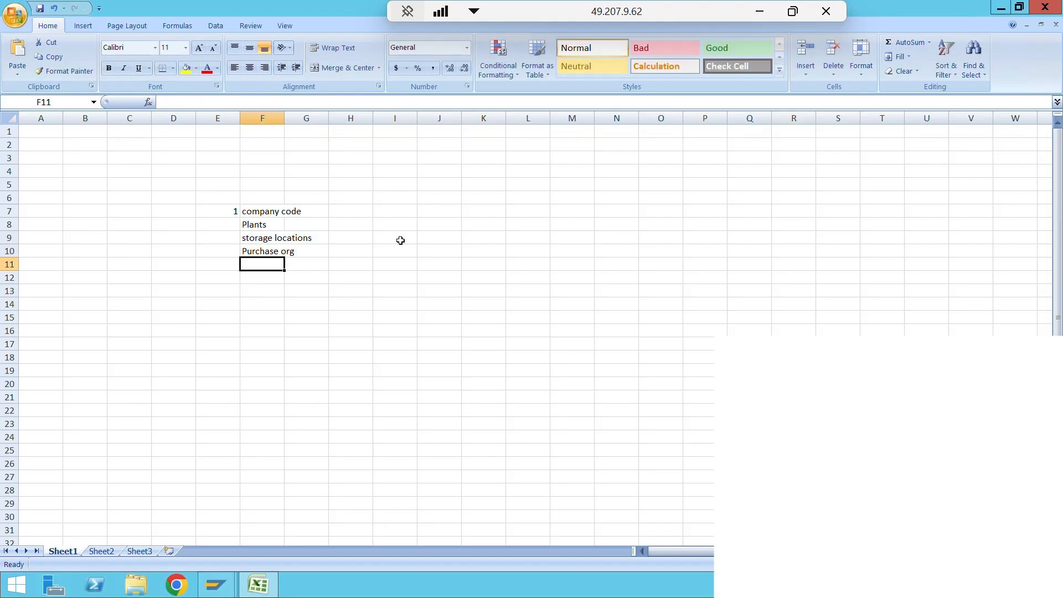
type("purchase g")
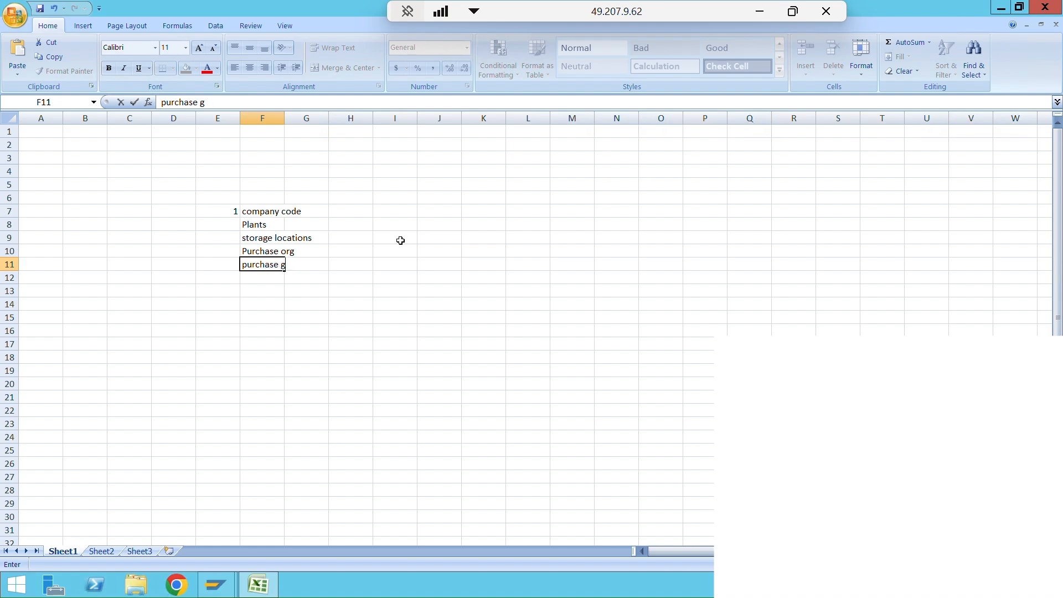
type("roup")
key("Return")
key("Left")
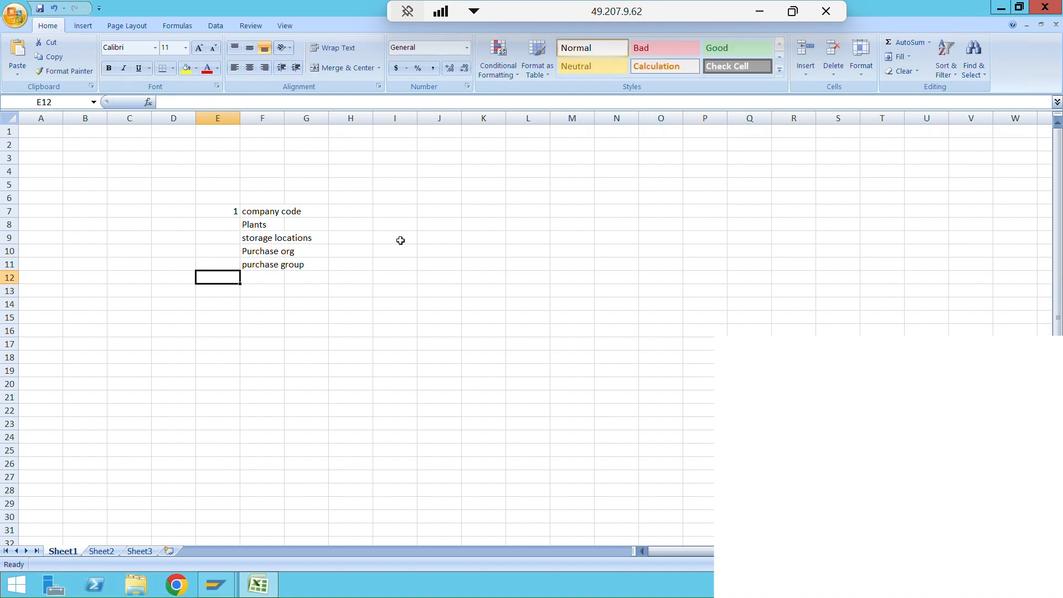
left_click_drag(256, 210, 268, 272)
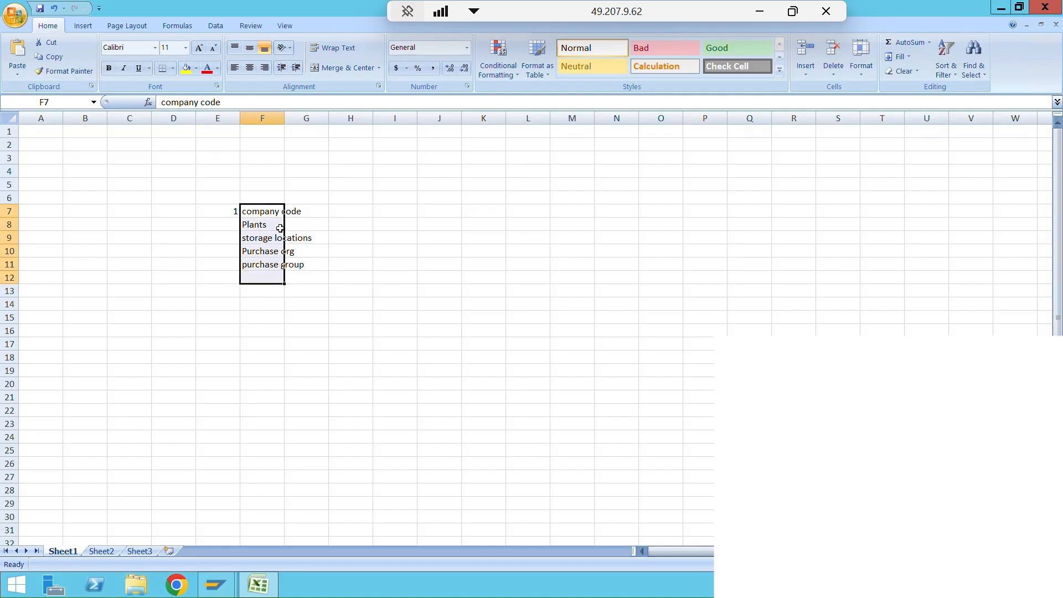
left_click(270, 211)
- Switch back to SAP and open the SAP Reference IMG through transaction spro
key("alt+Tab")
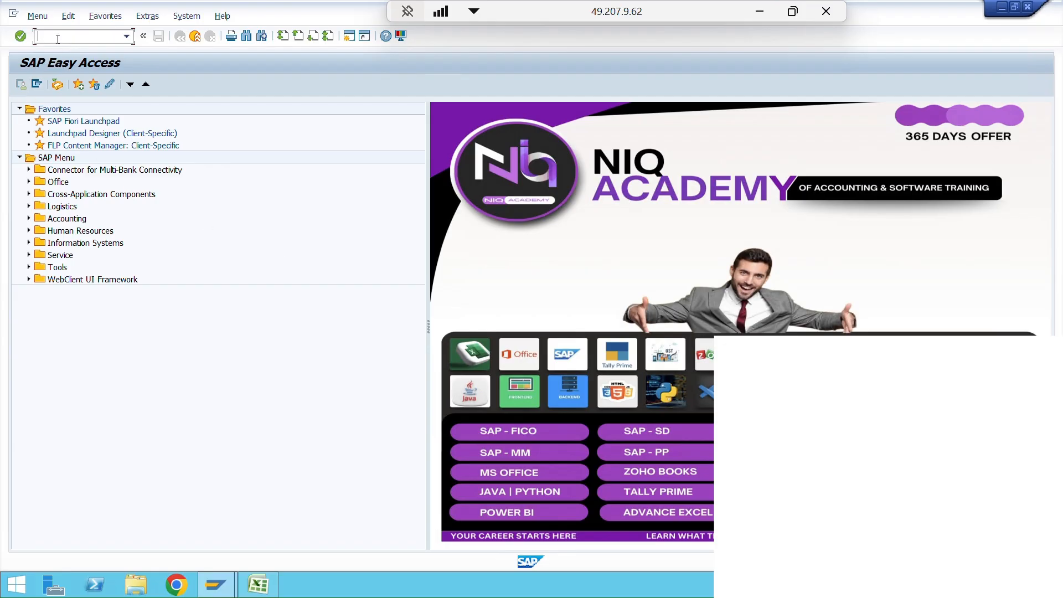
type("spro")
key("Return")
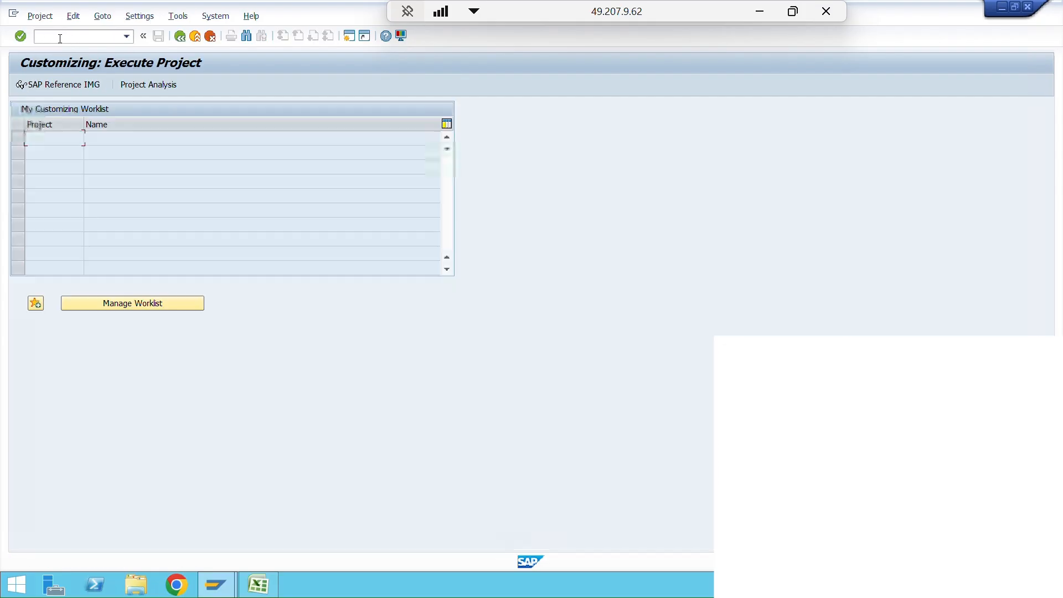
left_click(62, 87)
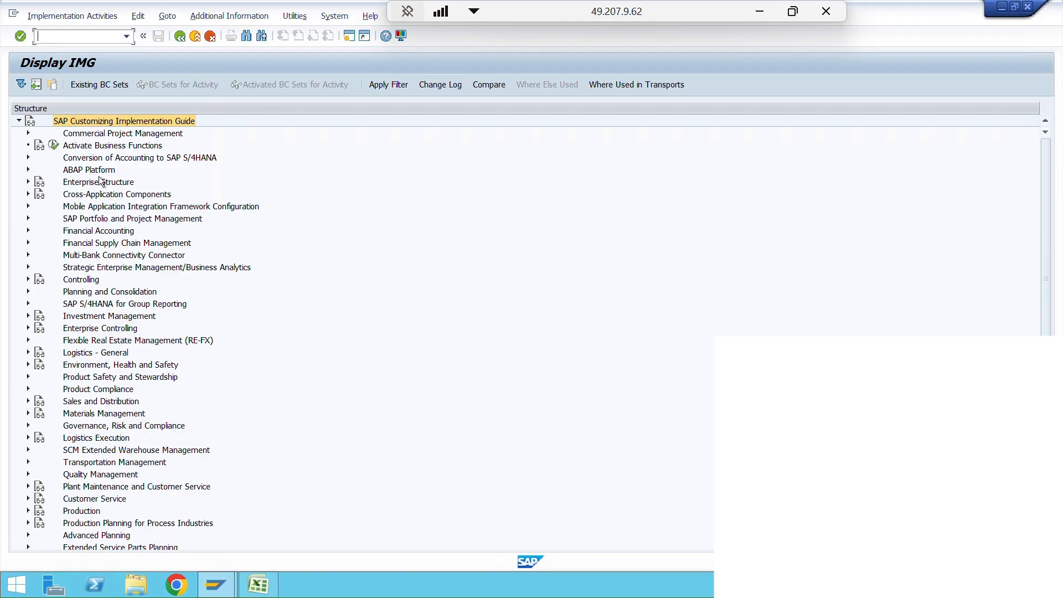
- Expand Enterprise Structure and its Definition node in the implementation guide
left_click(102, 186)
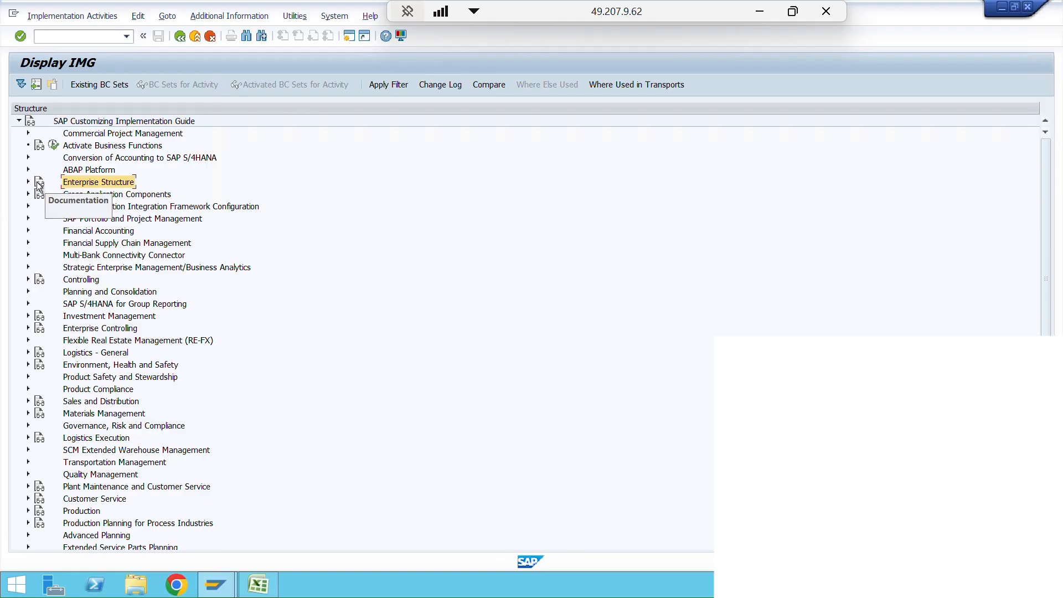
left_click(28, 183)
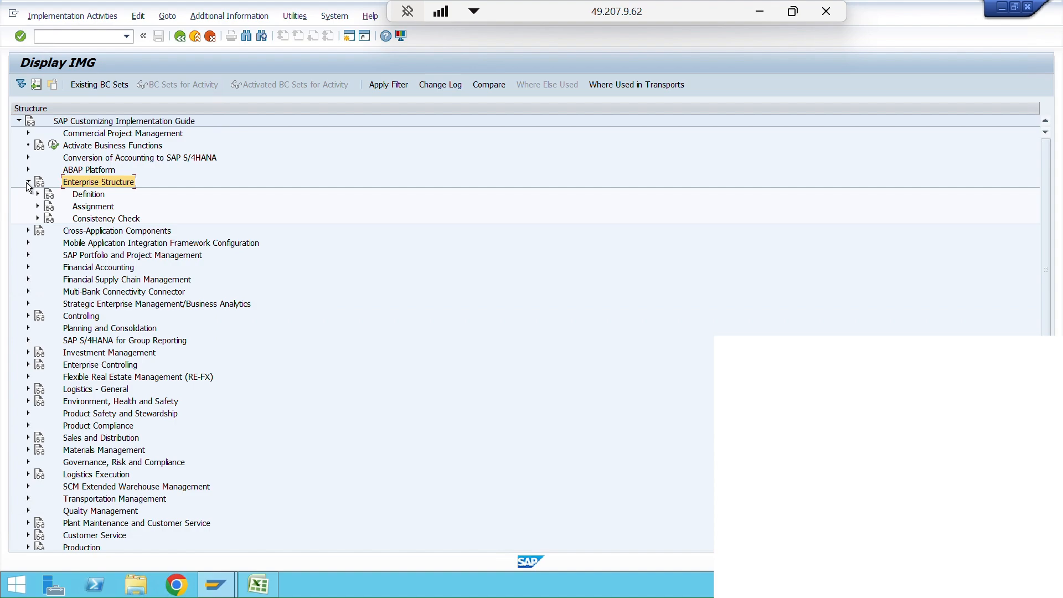
left_click(89, 194)
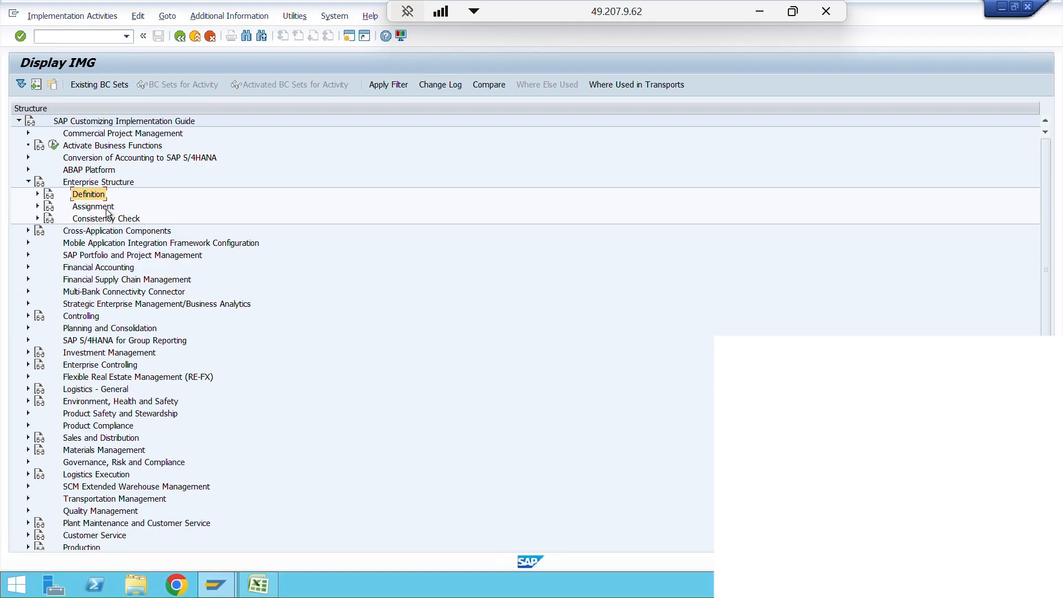
left_click(93, 207)
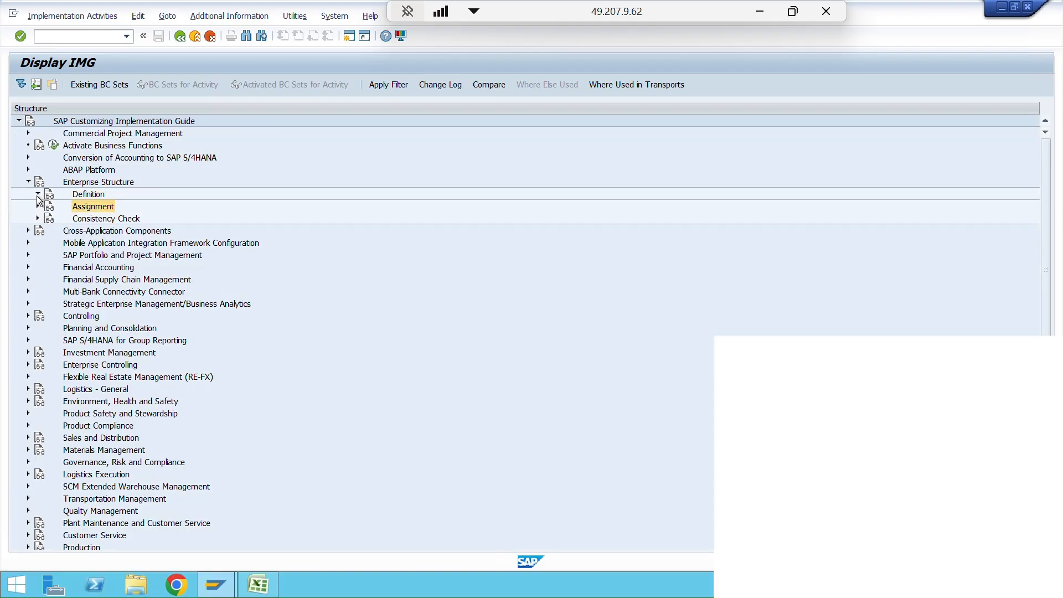
left_click(37, 194)
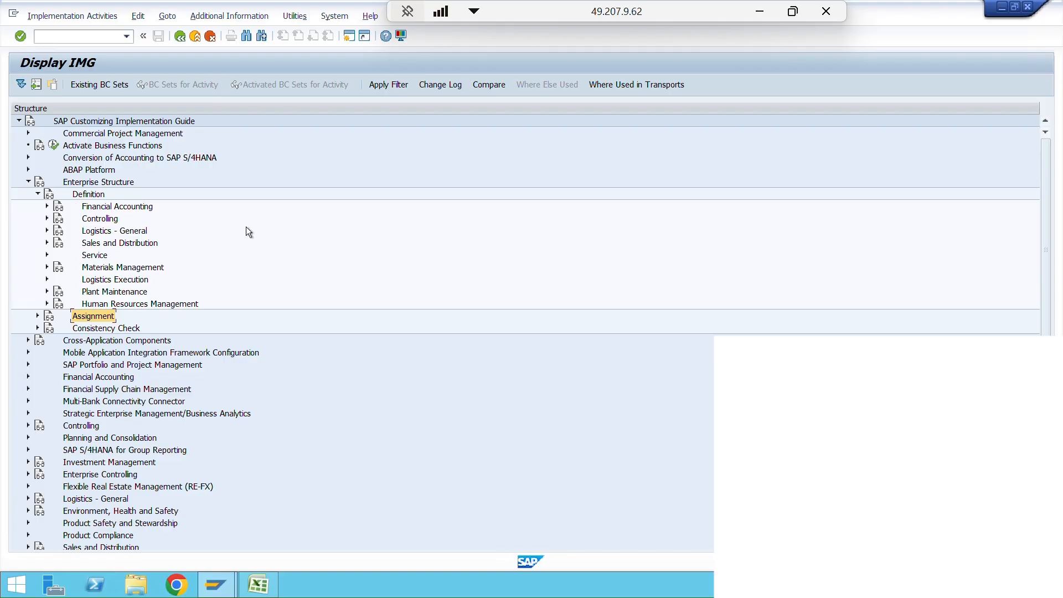
- Expand Financial Accounting under Definition and select the Define company activity
left_click(95, 209)
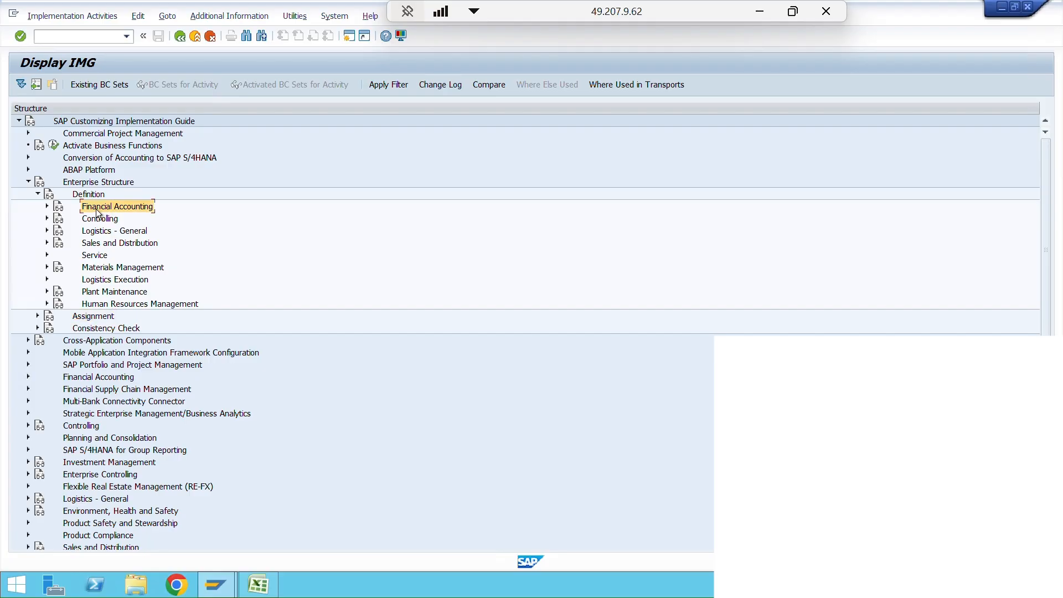
left_click(47, 206)
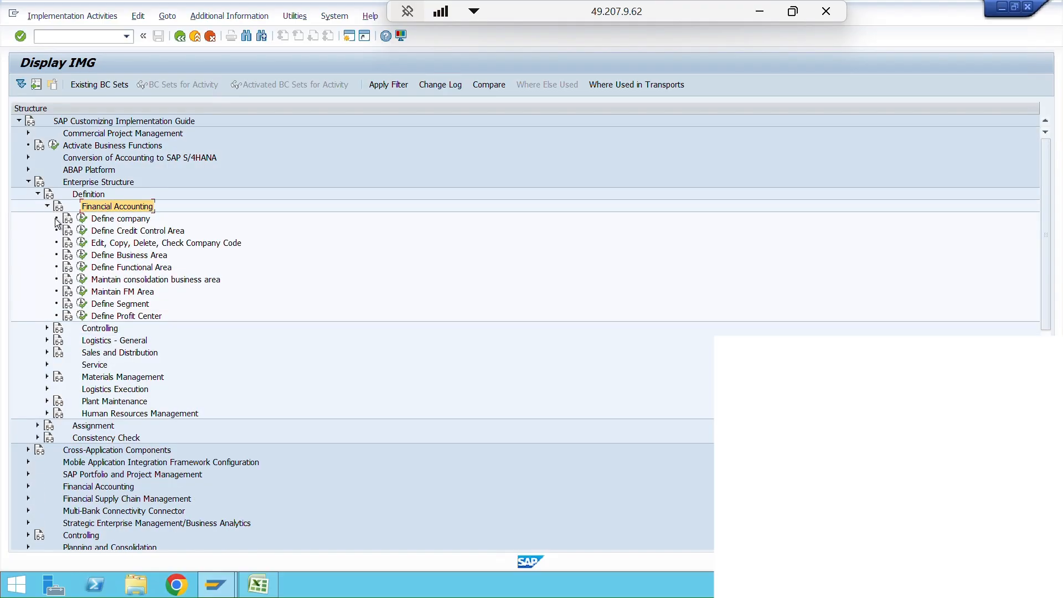
left_click(126, 222)
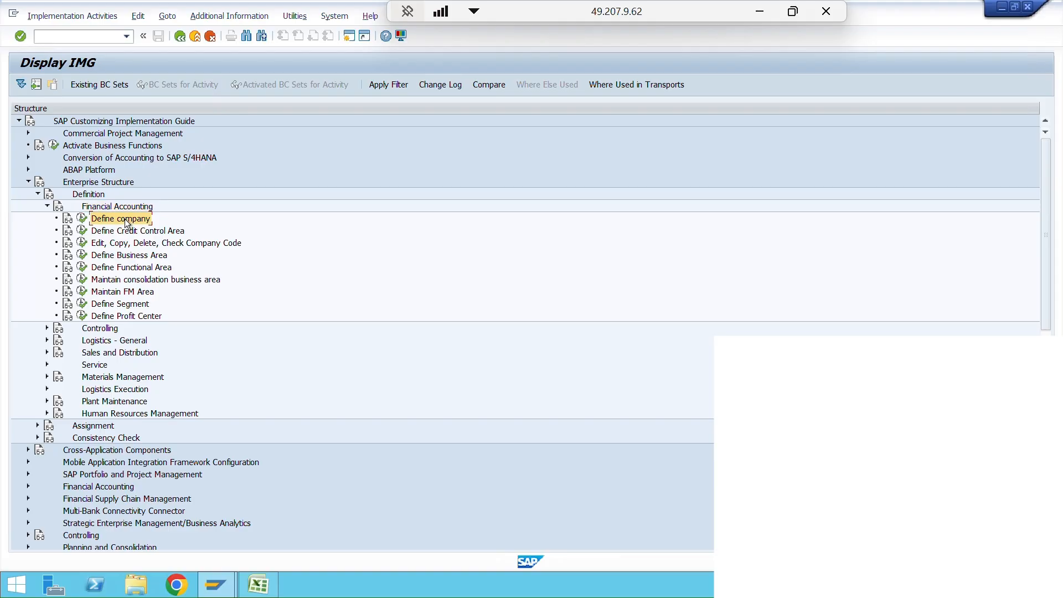
left_click(144, 245)
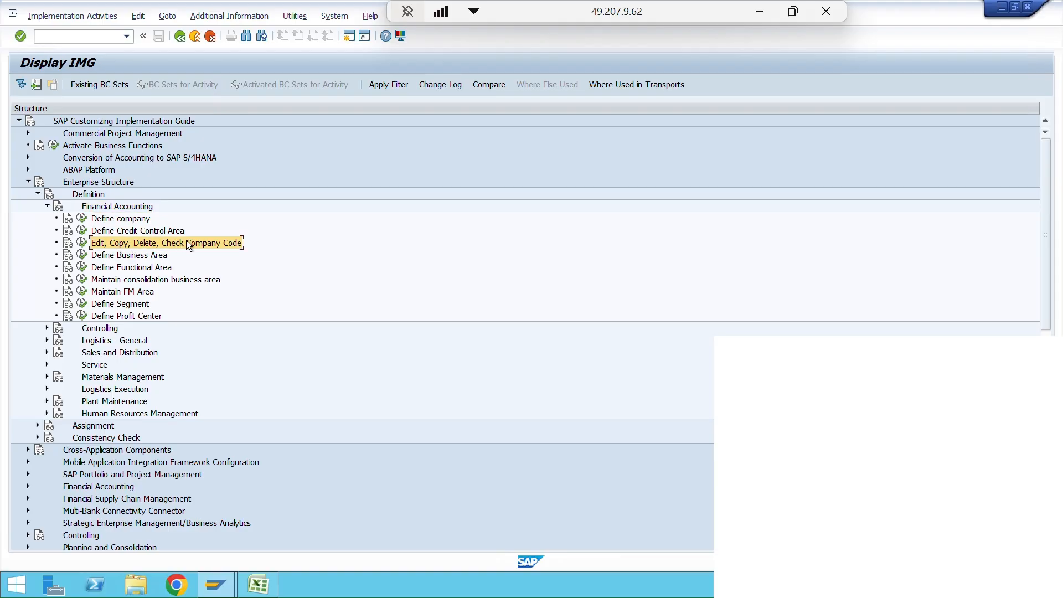
left_click(125, 219)
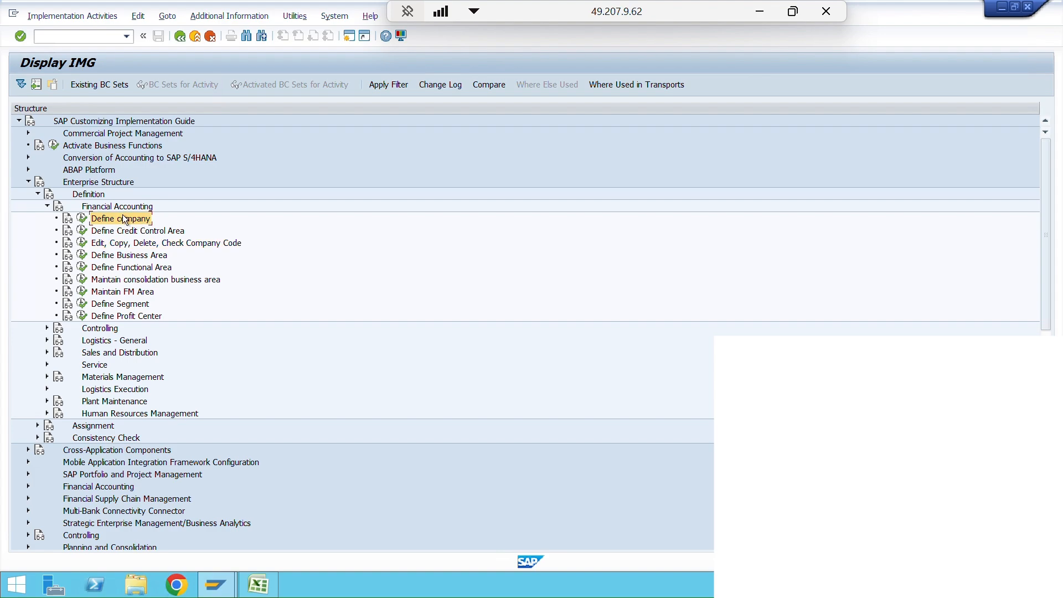
- Open the Define company activity, examine the detail fields of company 1000, and return to the implementation guide
left_click(81, 219)
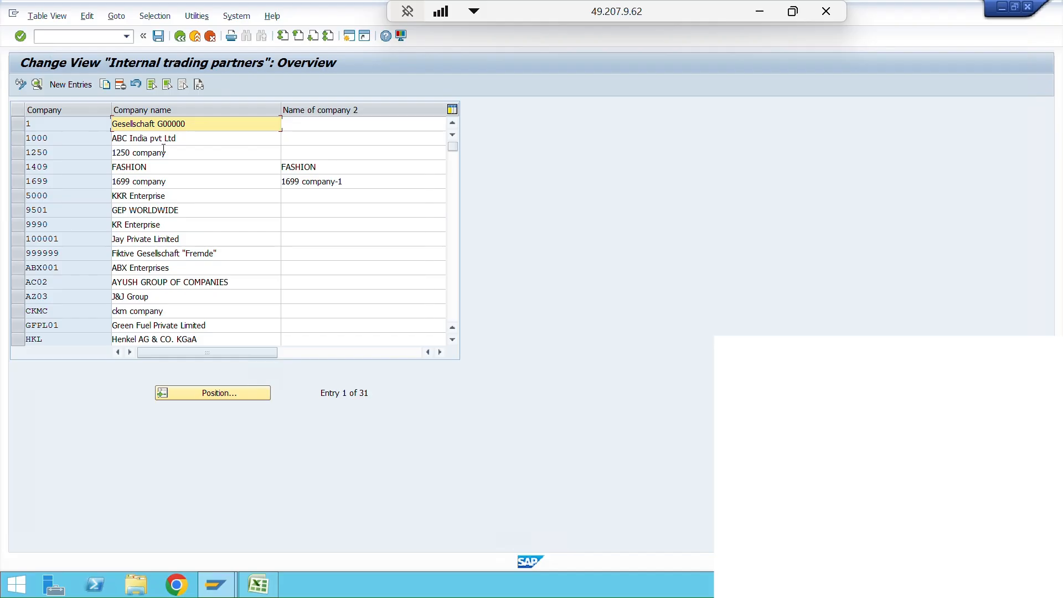
left_click(18, 138)
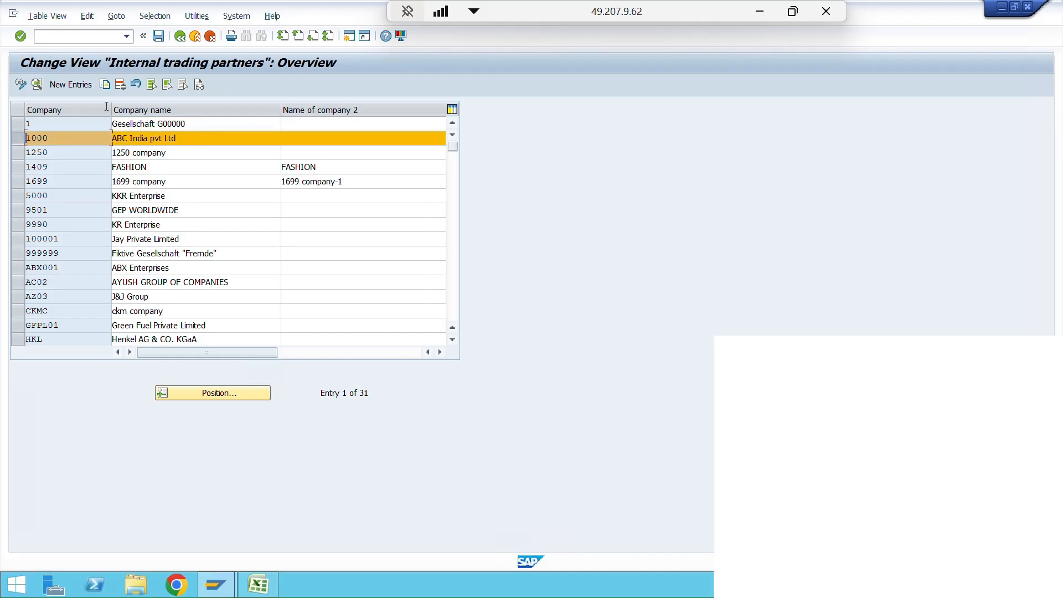
left_click(35, 86)
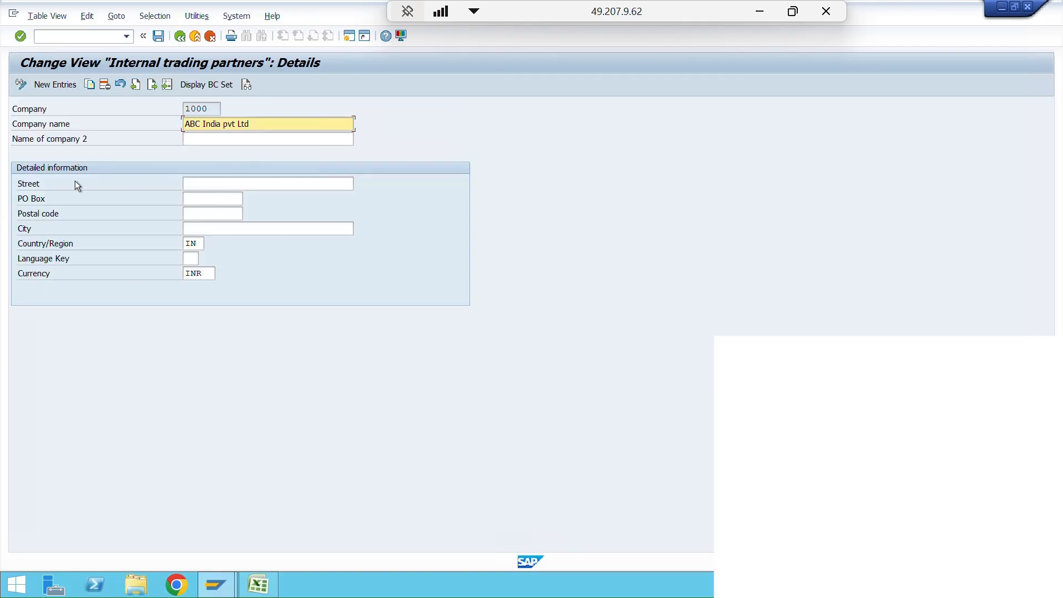
left_click(52, 188)
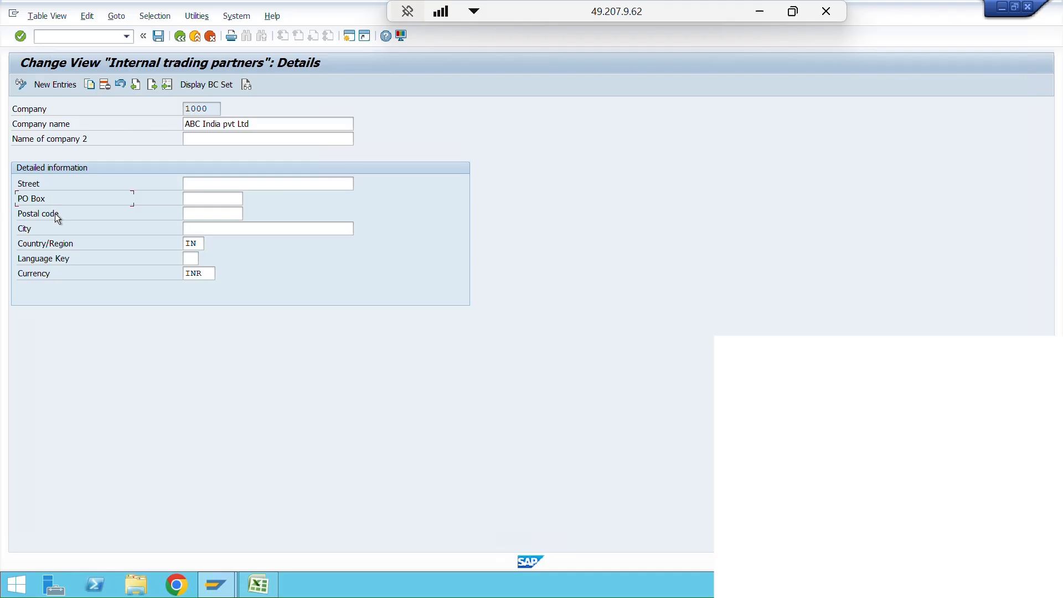
left_click(78, 276)
left_click(180, 36)
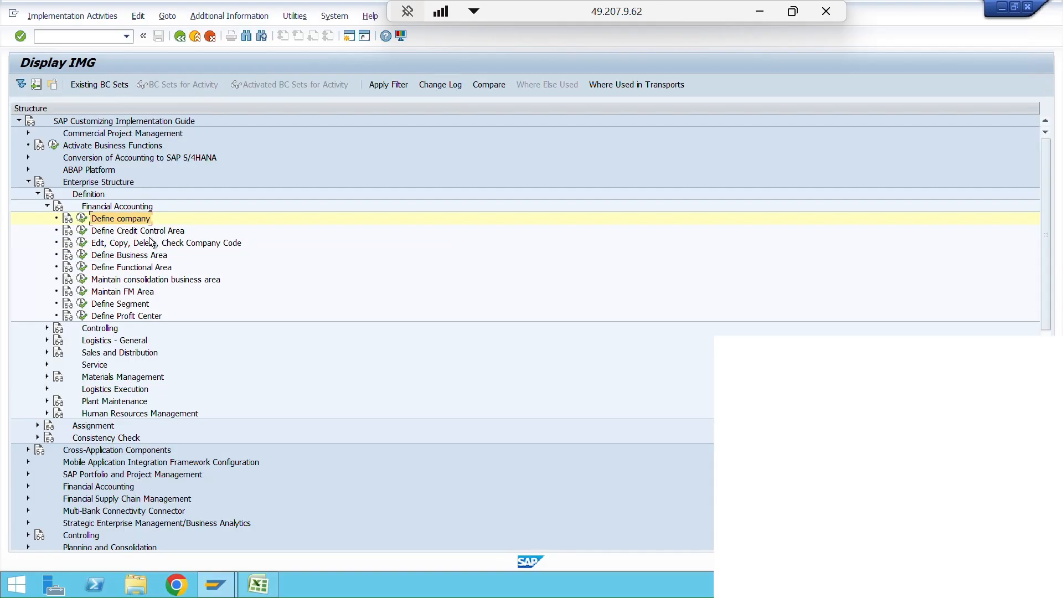
- Open the "Copy, delete, check company code" activity under Edit, Copy, Delete, Check Company Code, keeping it in change mode
left_click(112, 246)
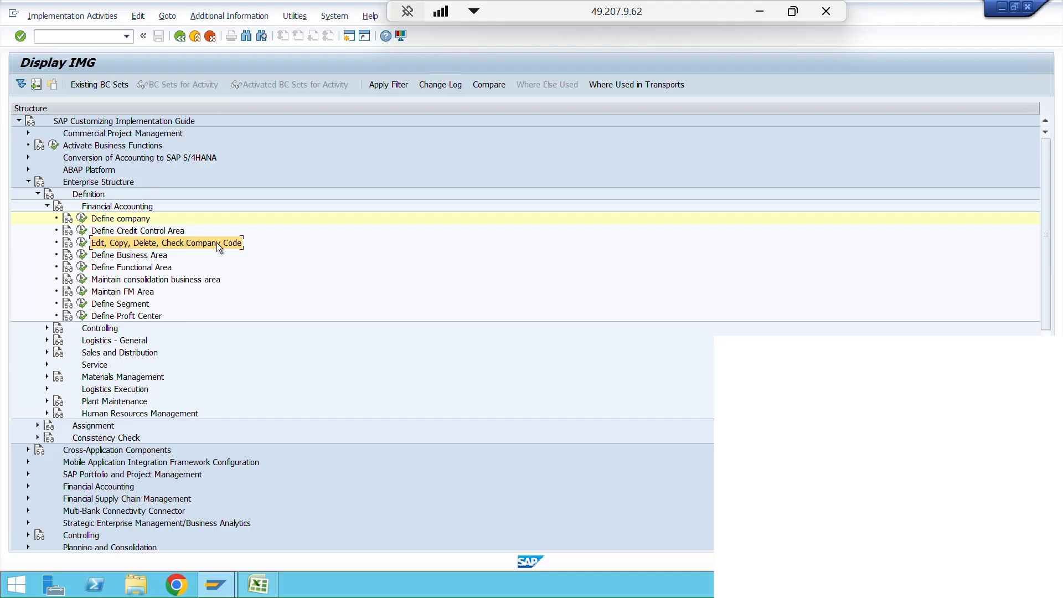
left_click(82, 244)
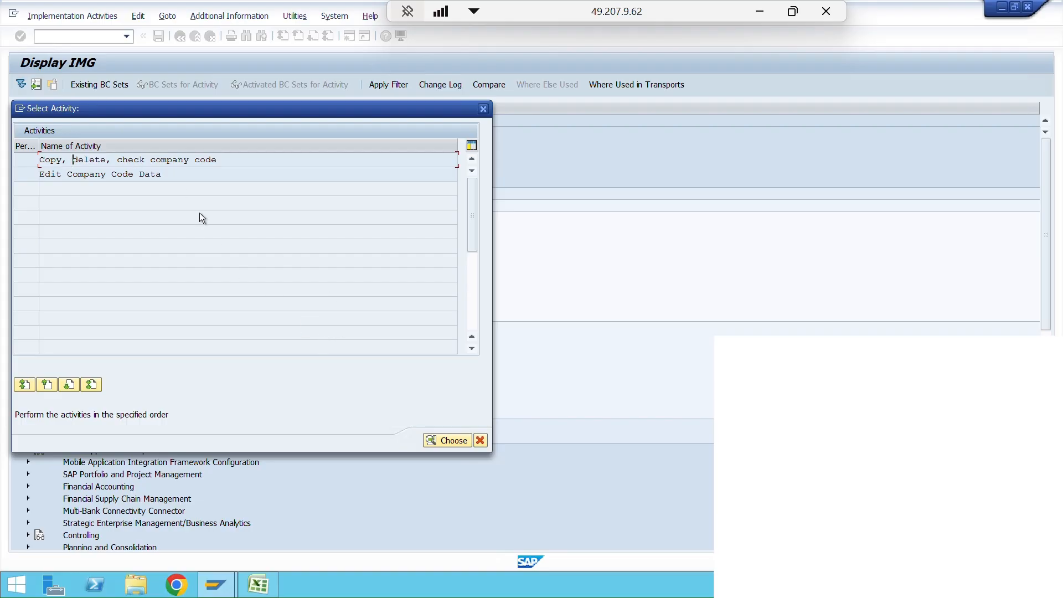
left_click(156, 160)
double_click(155, 161)
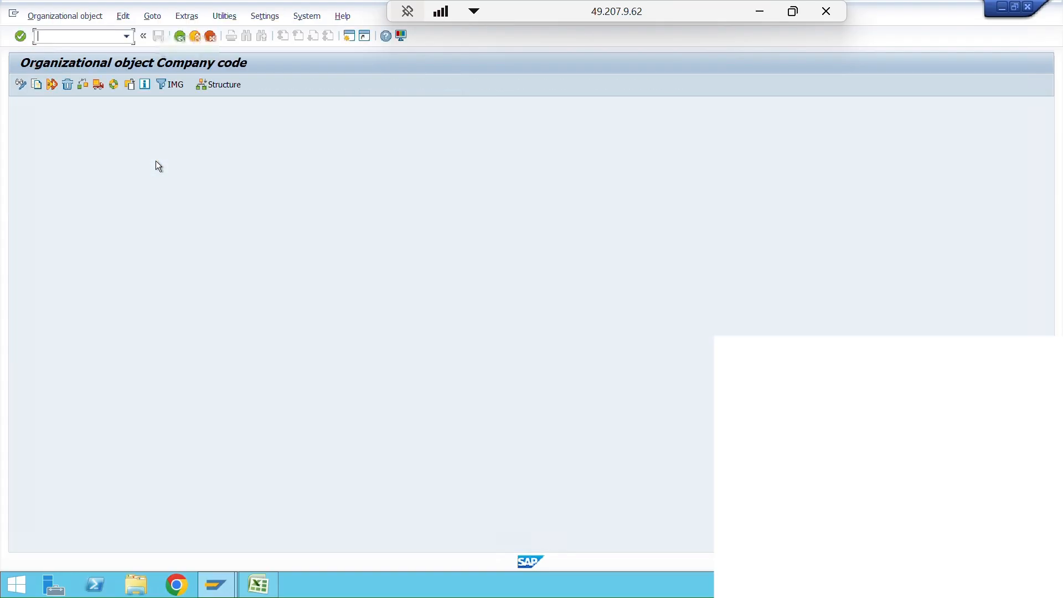
left_click(21, 85)
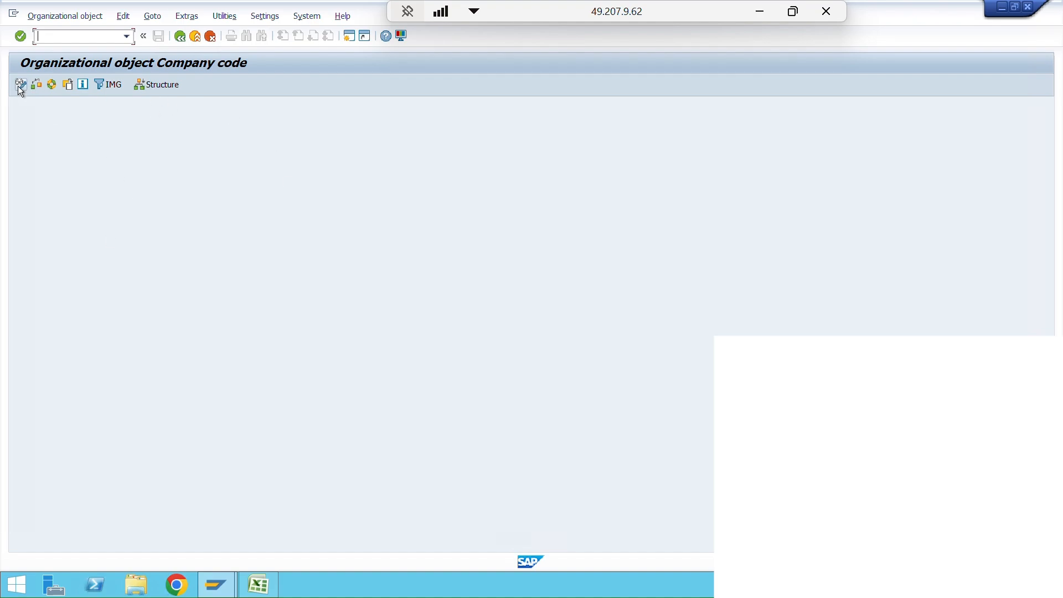
left_click(21, 89)
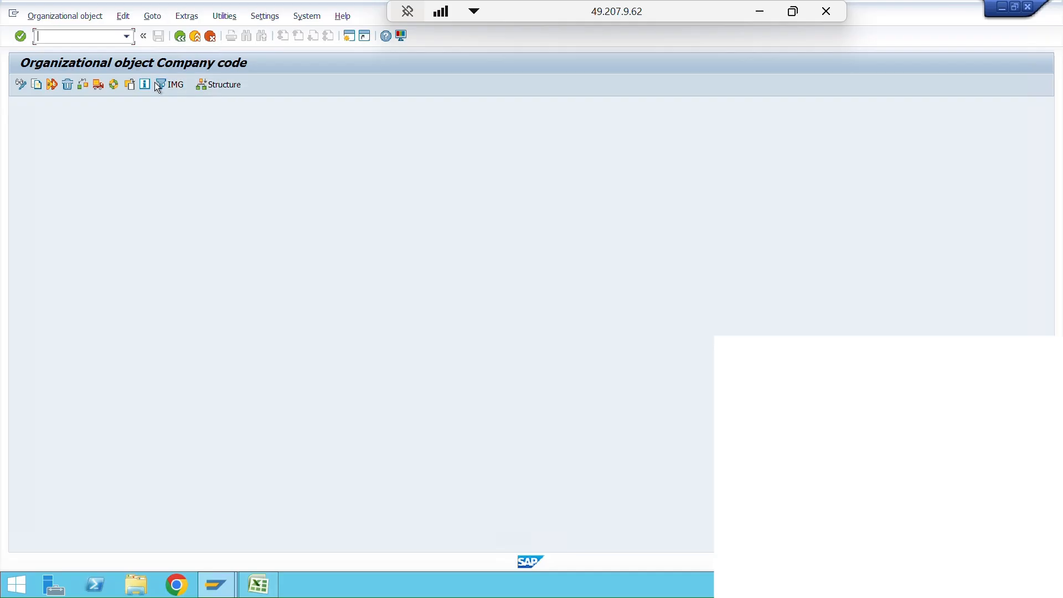
- Open the navigation of the company code organizational structure and search its object list for 1710
left_click(217, 88)
left_click(140, 86)
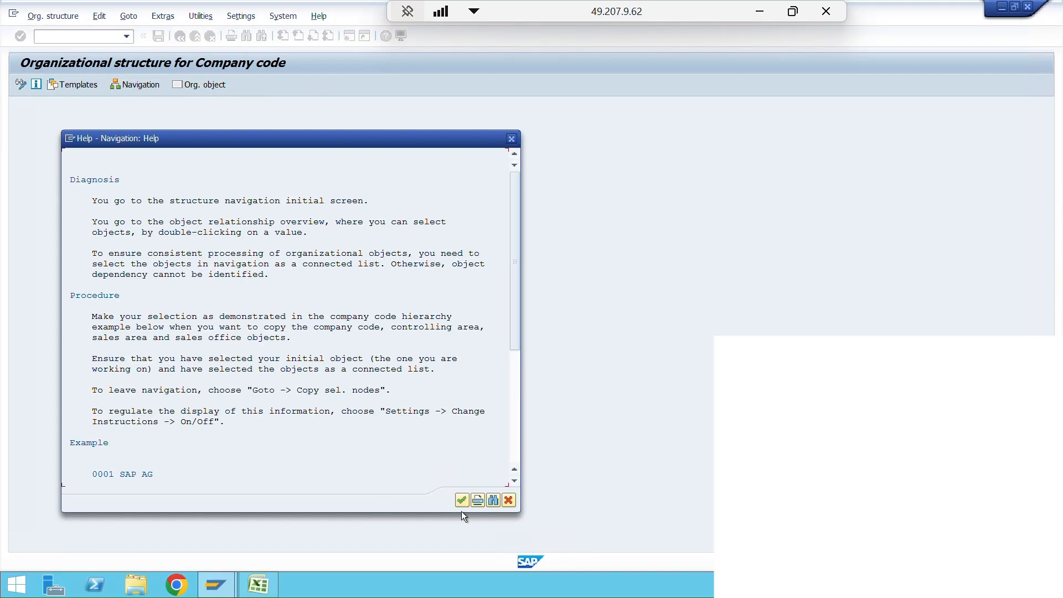
left_click(461, 501)
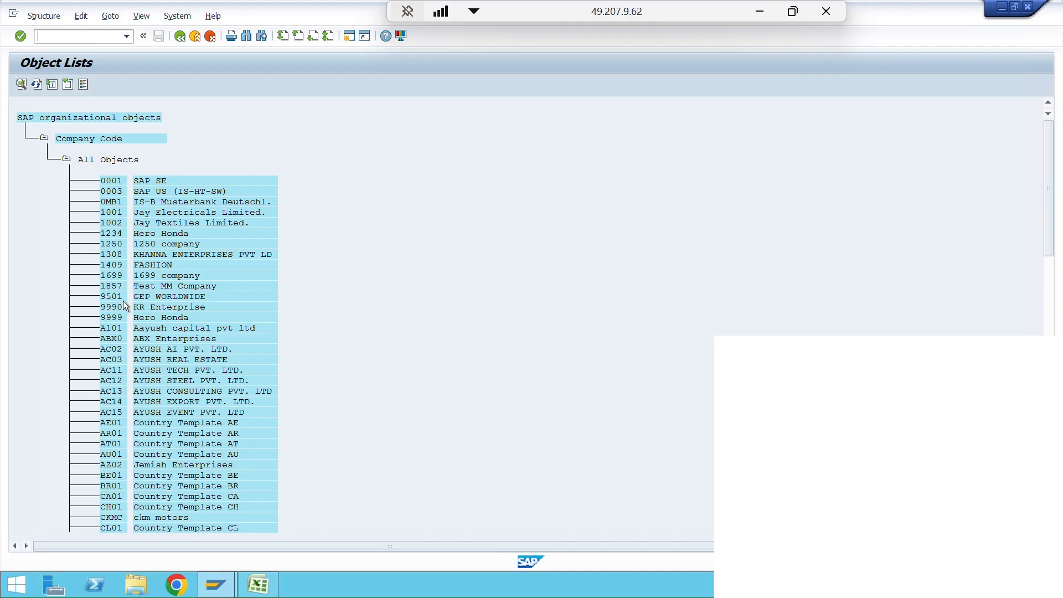
key("ctrl+f")
type("1710")
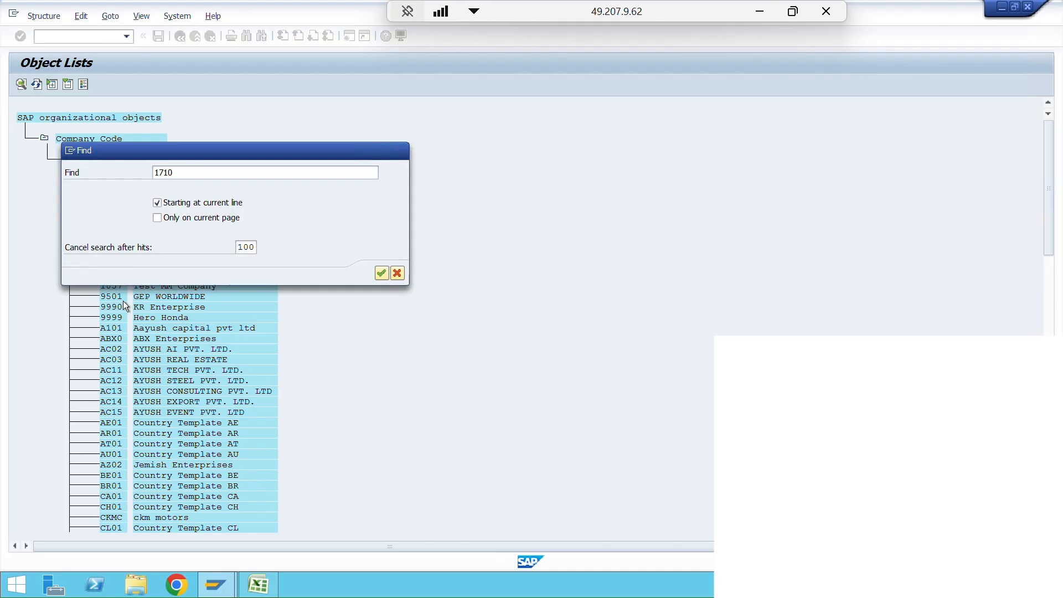
key("Return")
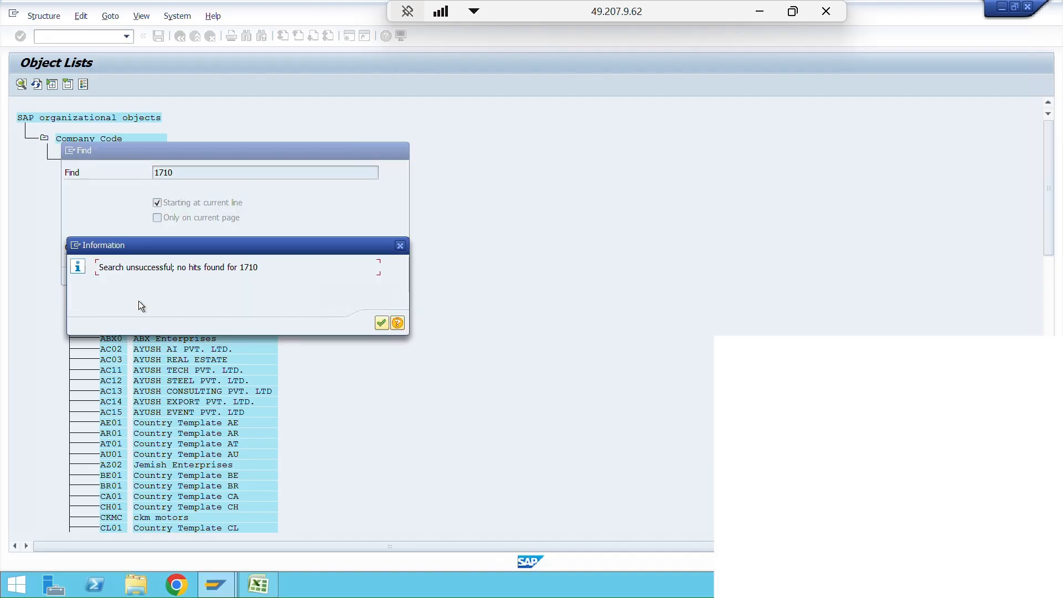
left_click(382, 322)
left_click(401, 150)
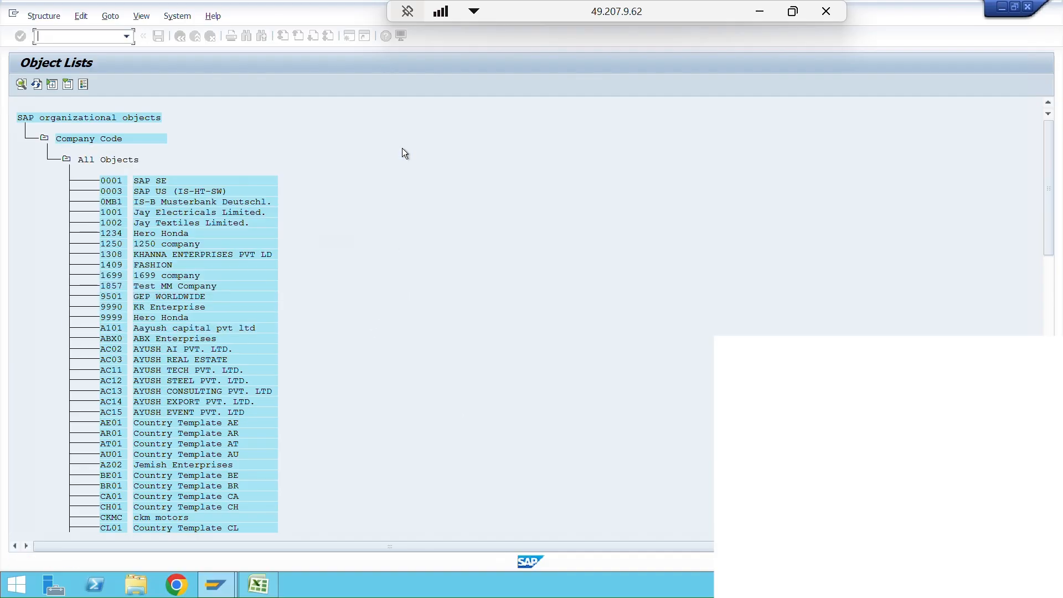
- Examine company codes 0001 and 1857 in the object list, and return to the company code organizational object without a selection
left_click(119, 181)
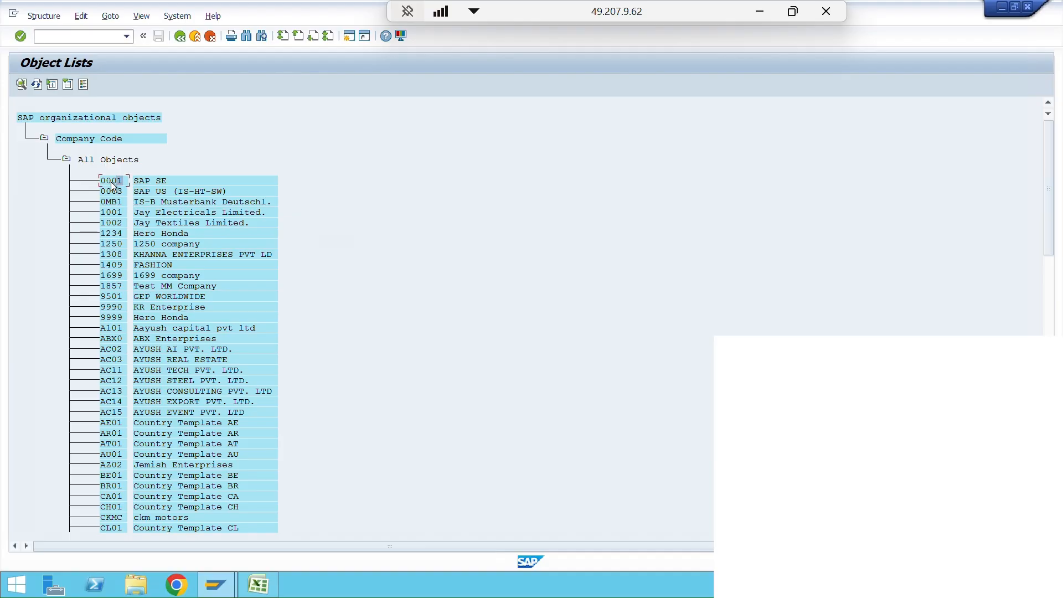
key("Tab")
left_click(108, 286)
left_click(178, 287)
left_click(119, 286)
left_click(184, 36)
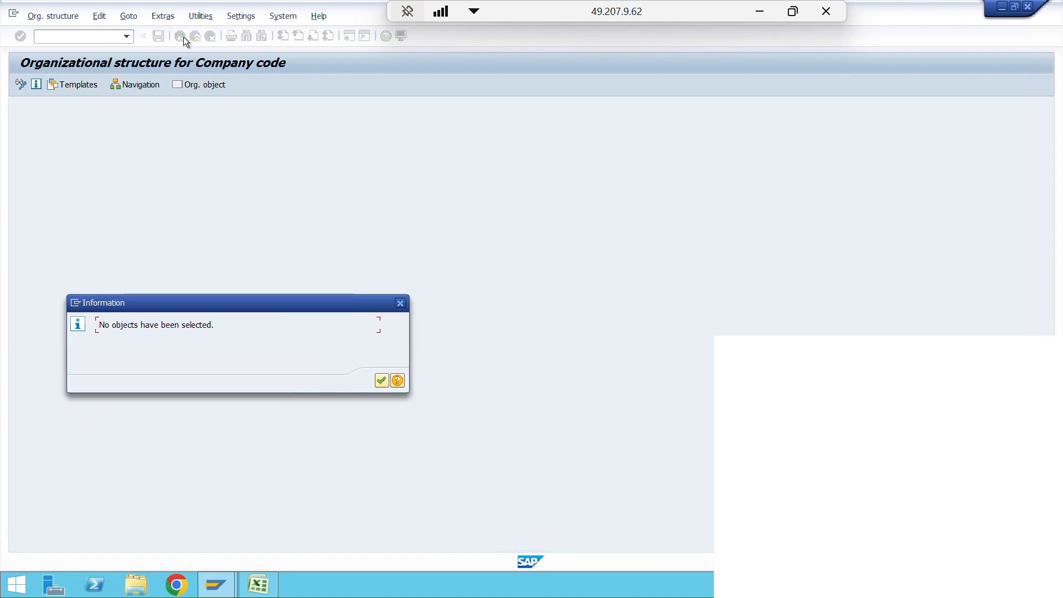
left_click(400, 303)
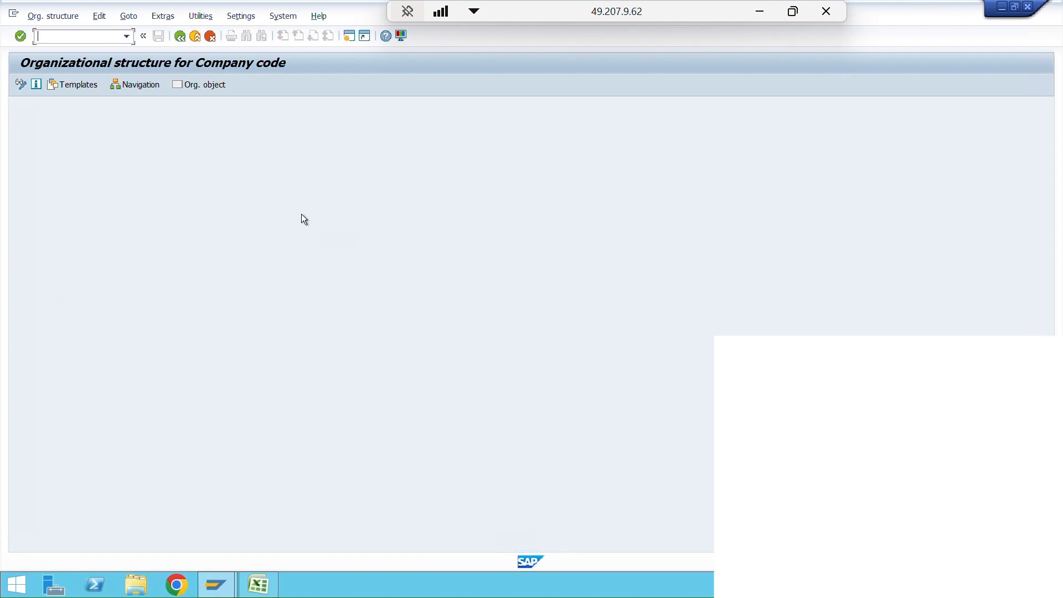
left_click(181, 37)
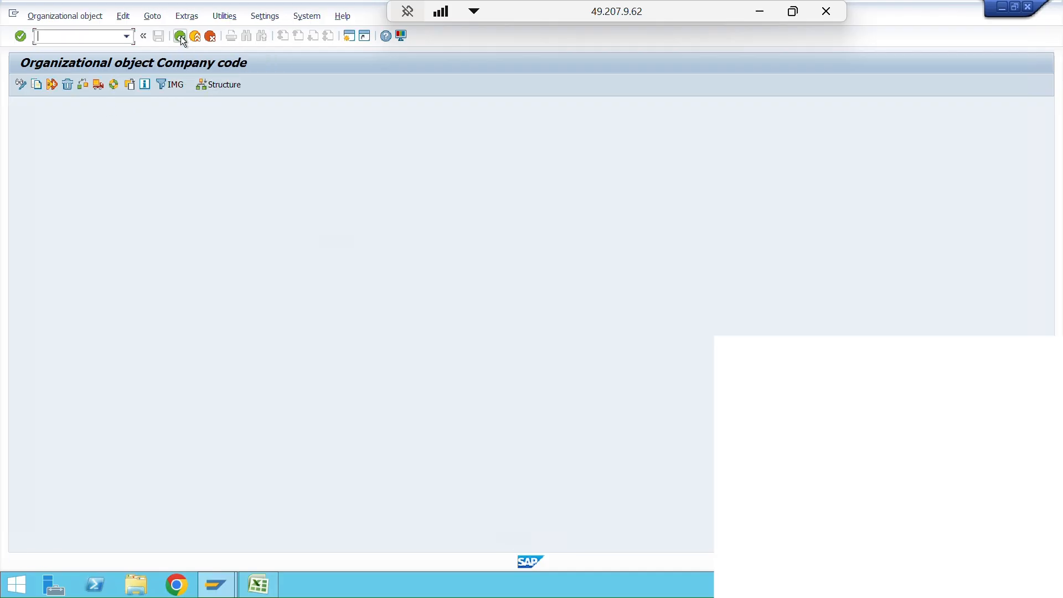
- Start copying a company code and choose 1857 as the source by searching the list of company codes
left_click(37, 84)
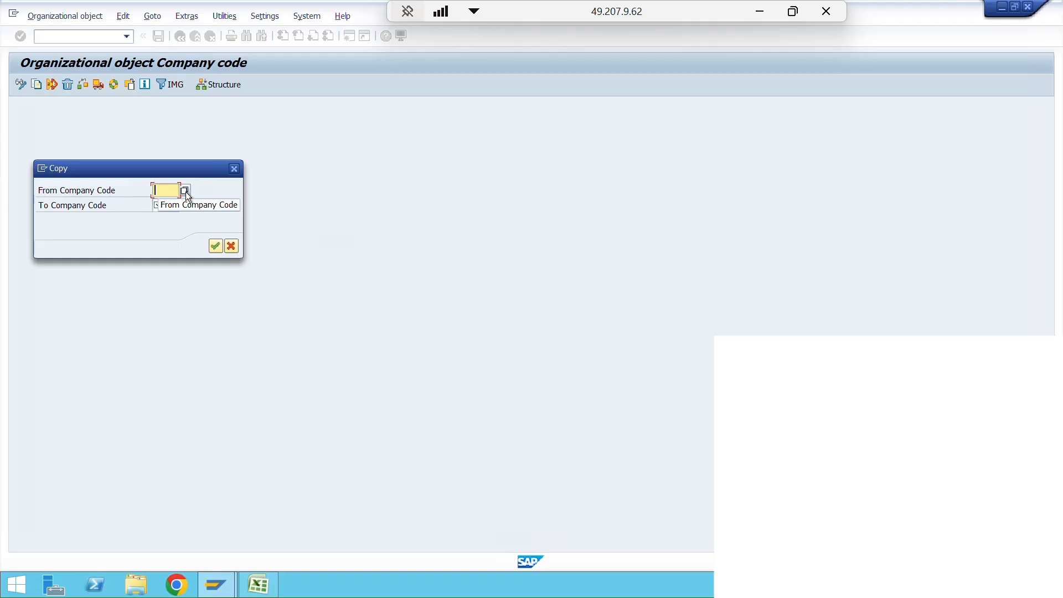
left_click(185, 191)
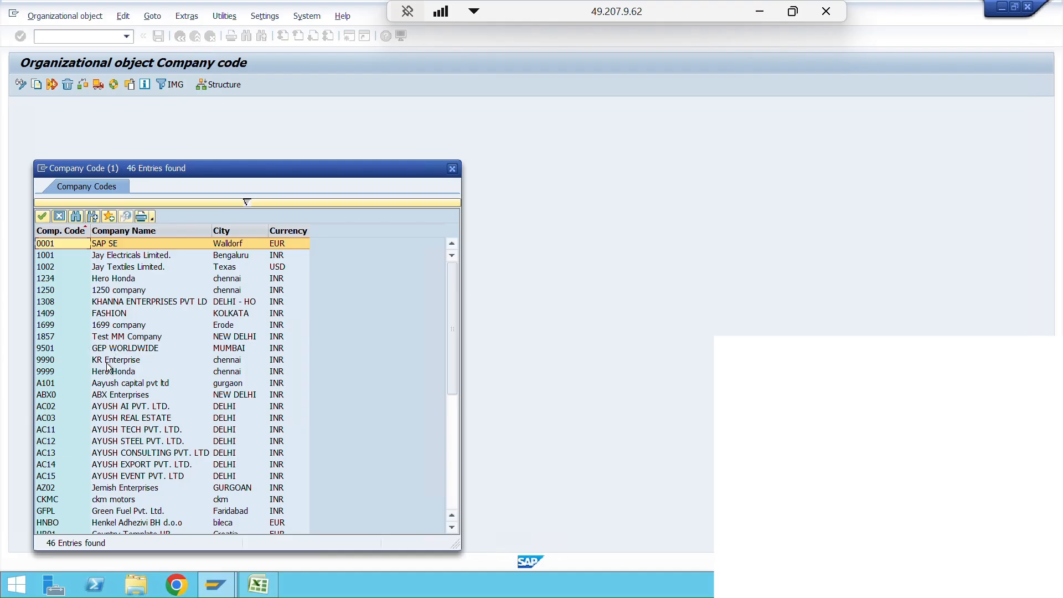
scroll(86, 323, "down", 1)
scroll(84, 319, "down", 3)
scroll(92, 309, "down", 3)
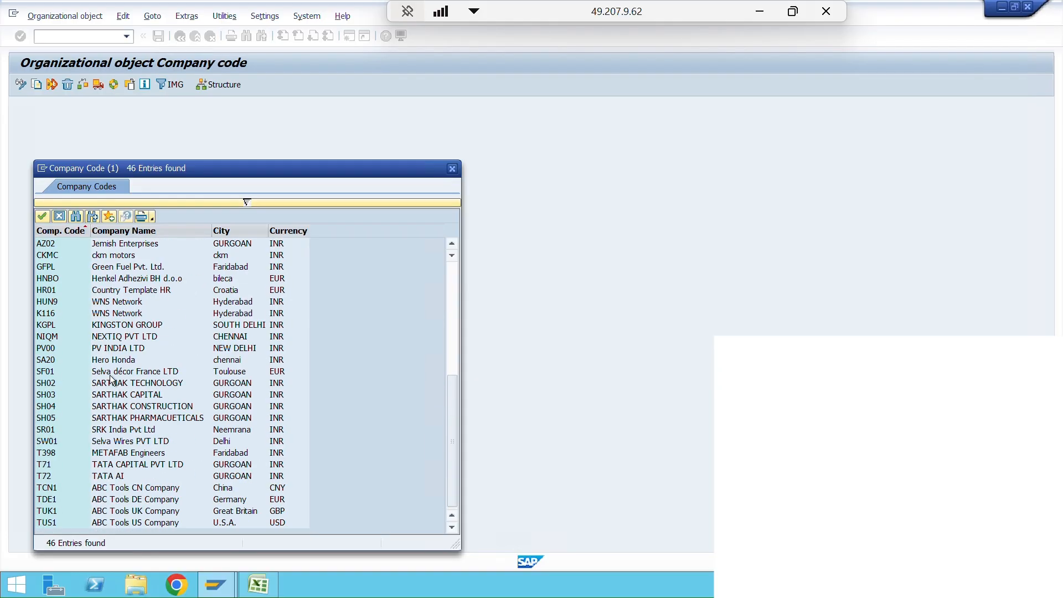
scroll(108, 368, "up", 7)
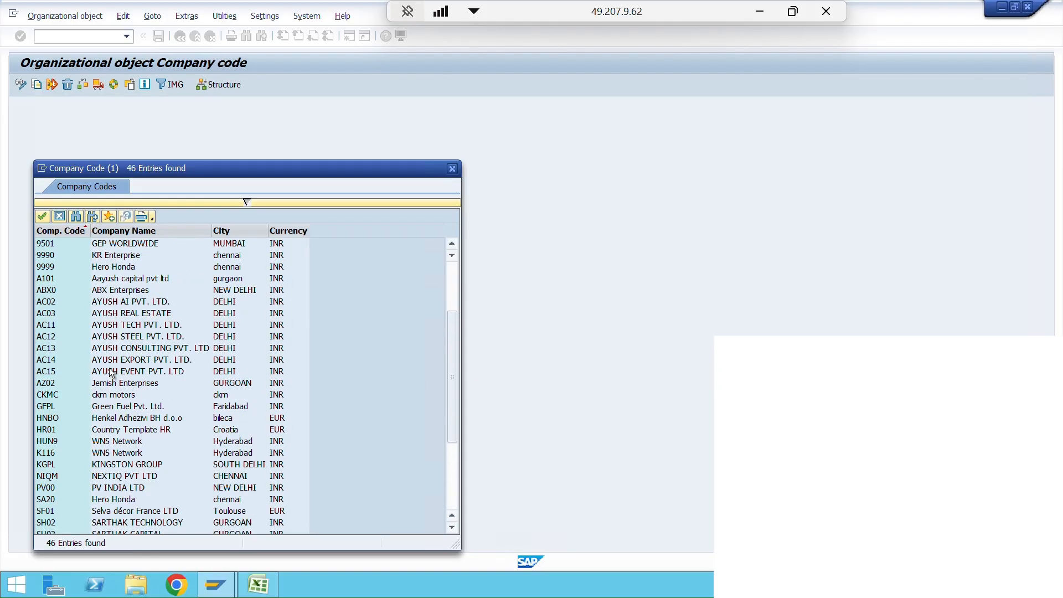
left_click(76, 217)
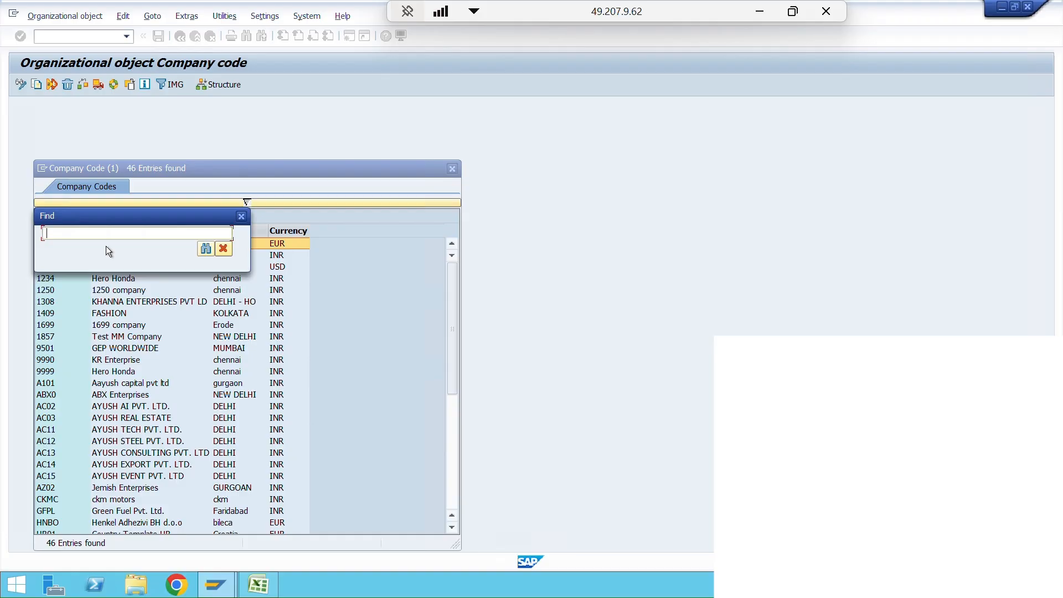
type("1857")
key("Return")
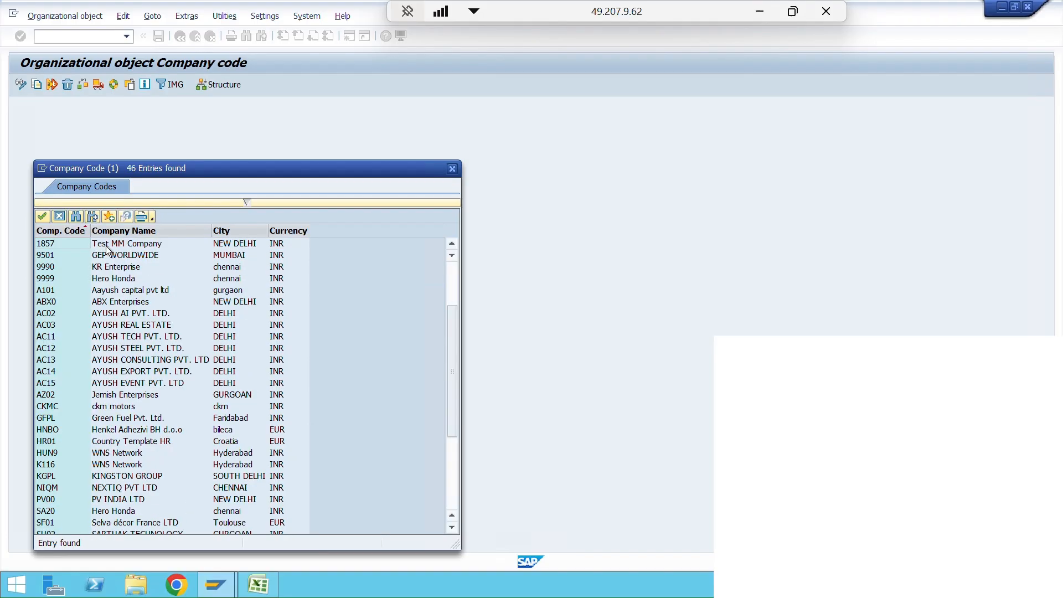
left_click(78, 244)
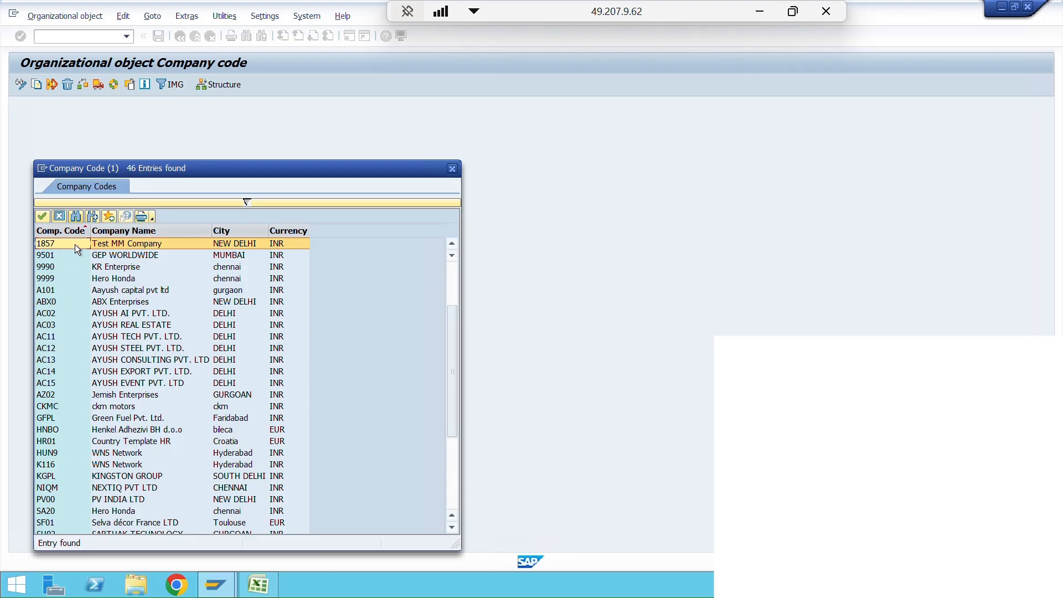
double_click(75, 245)
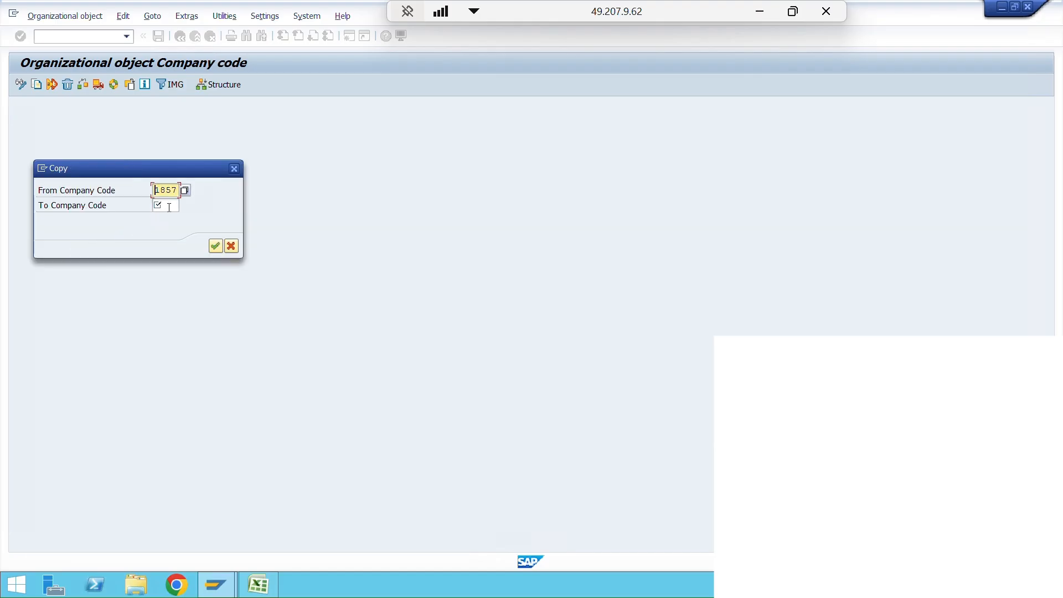
- Enter 1997 as the target company code and confirm the copy
left_click(170, 206)
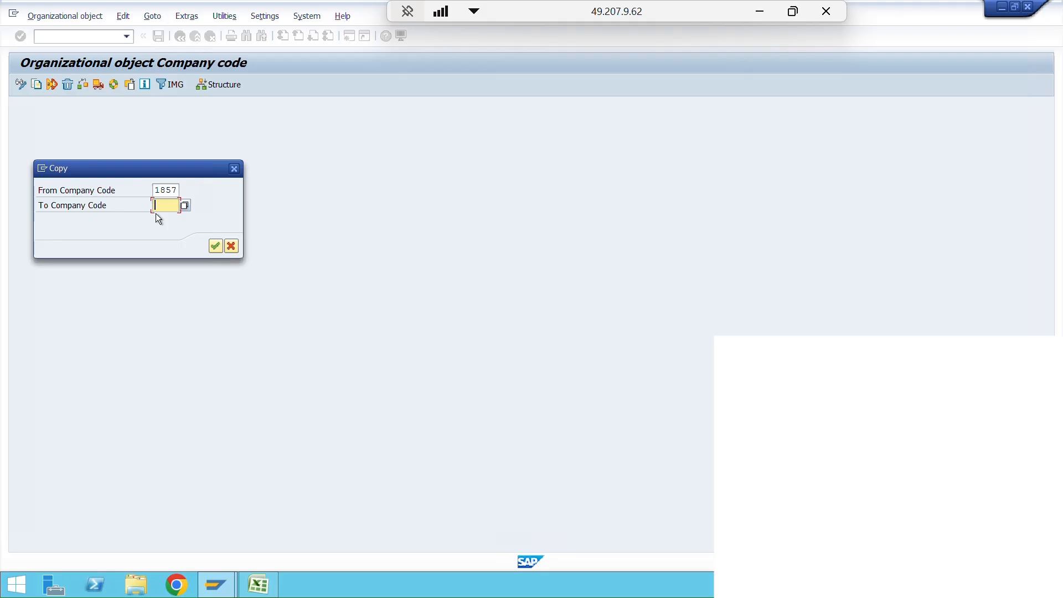
type("1997")
left_click(215, 245)
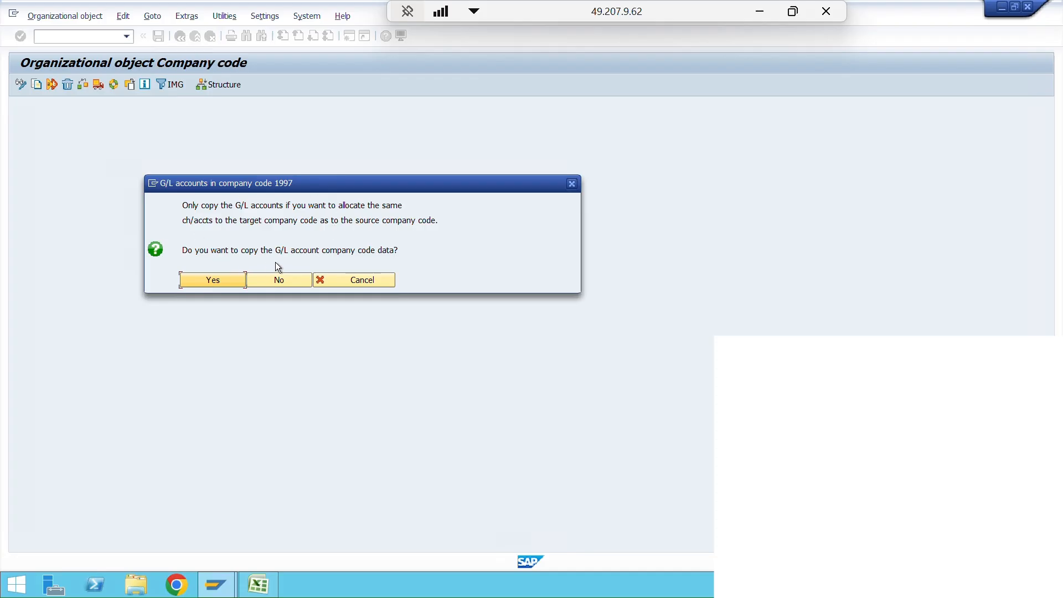
- Read the question about G/L accounts and agree to copy the G/L account company code data to 1997
left_click_drag(214, 189, 169, 210)
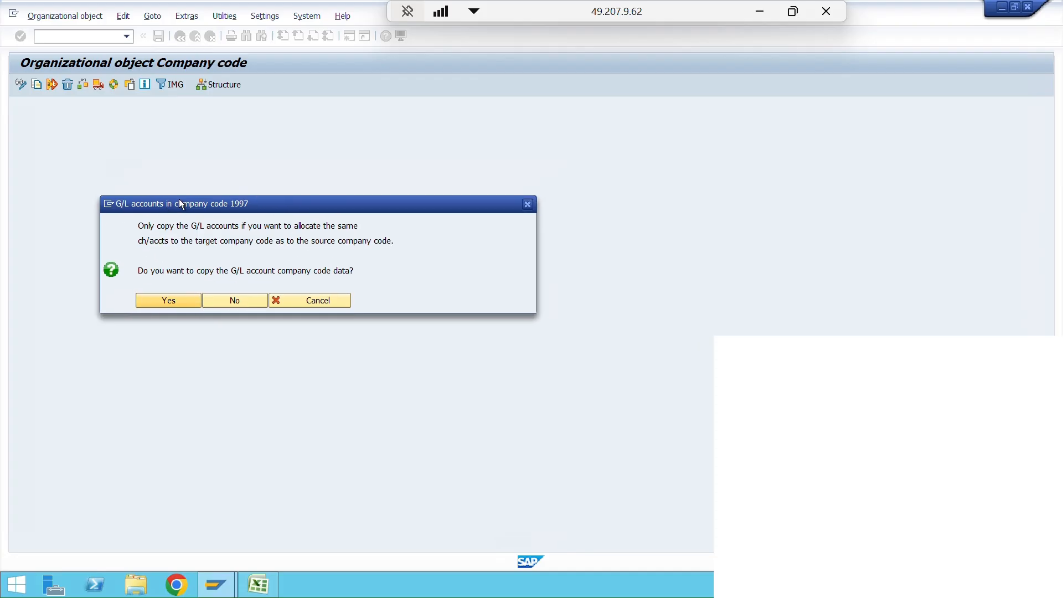
left_click_drag(140, 271, 369, 270)
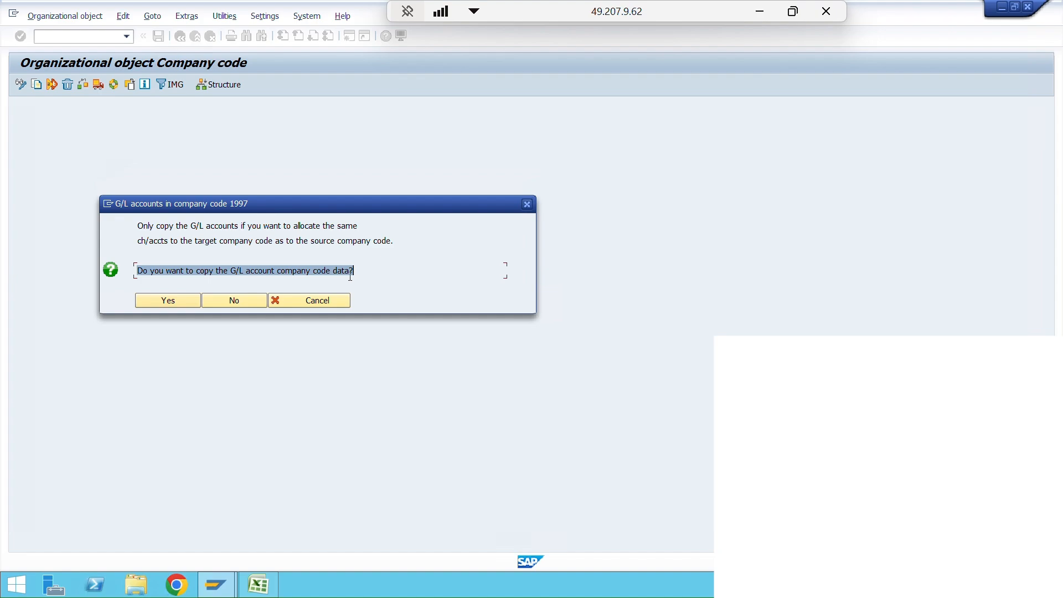
left_click(162, 272)
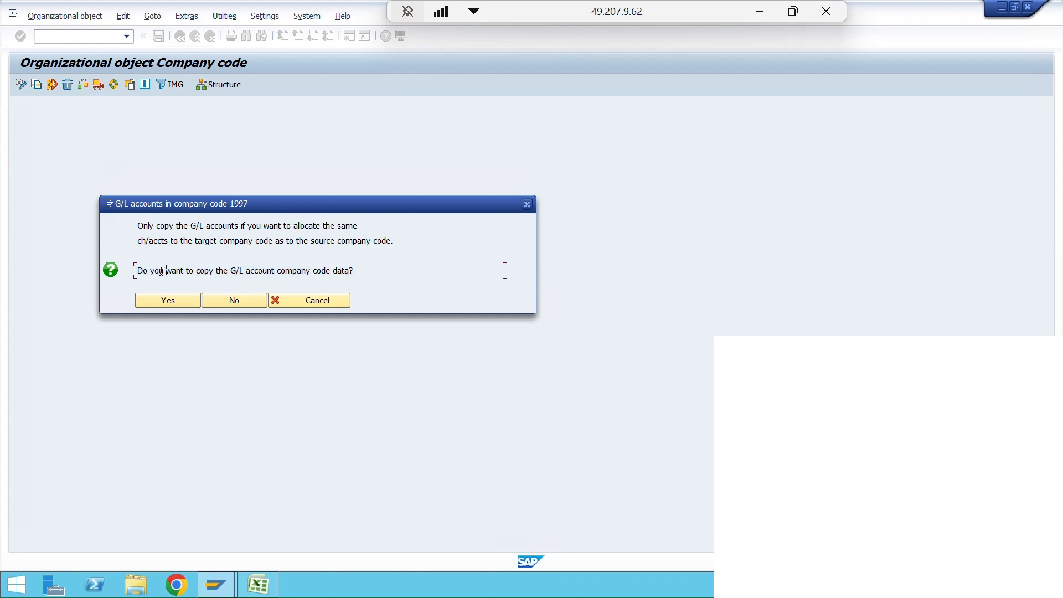
left_click(170, 301)
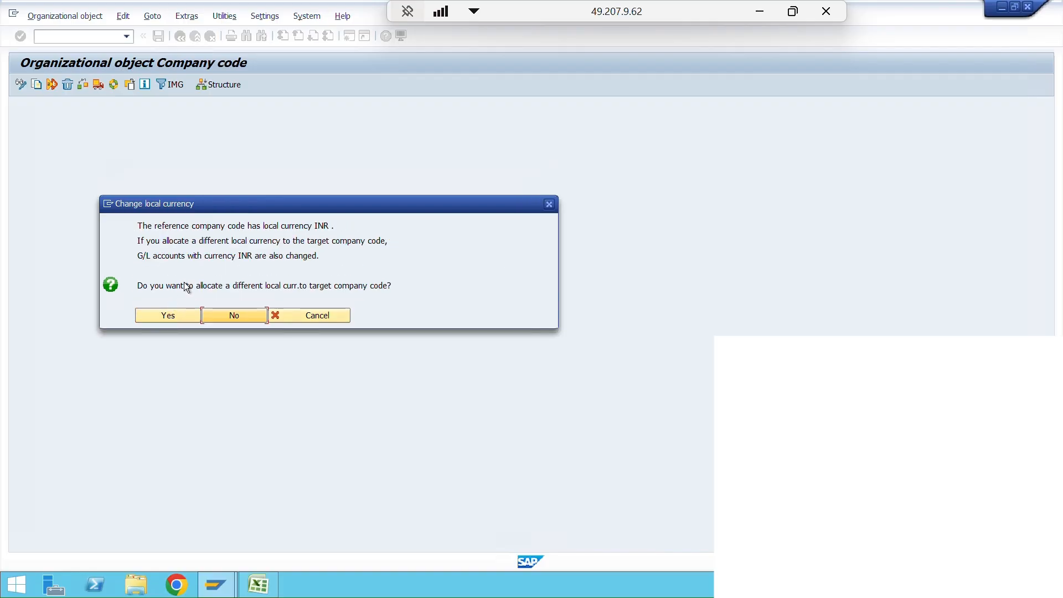
- Decline allocating a different local currency to the target company code, and decline transporting number ranges after acknowledging the transport notice
left_click_drag(139, 285, 378, 285)
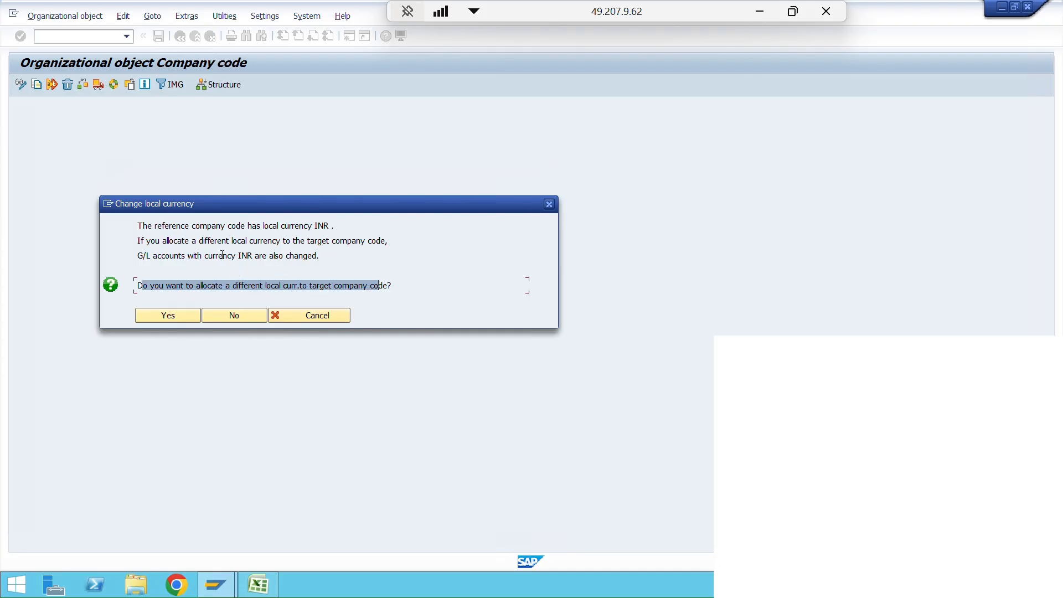
left_click_drag(332, 225, 132, 229)
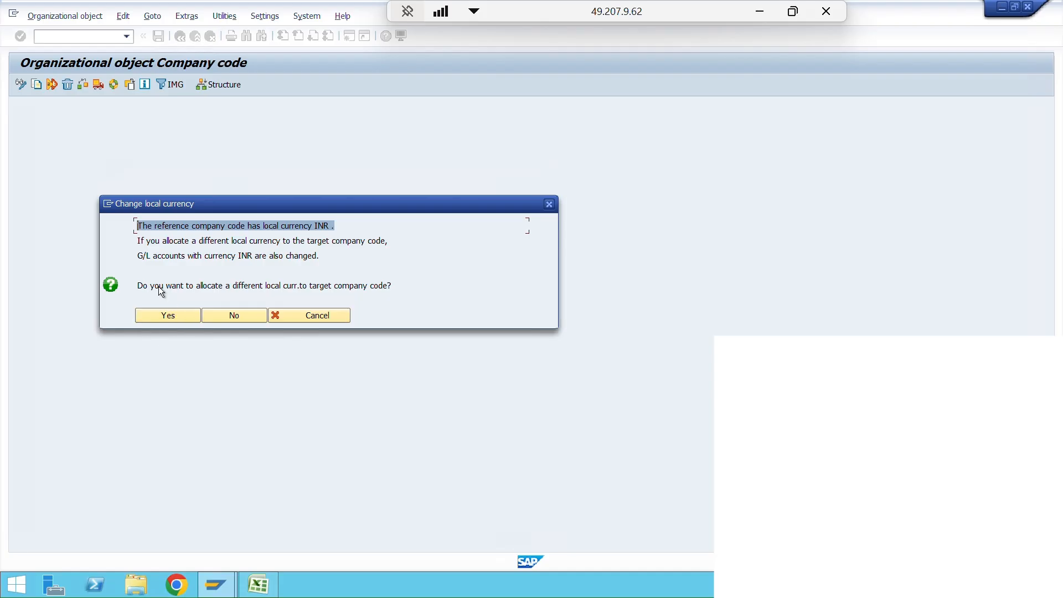
left_click_drag(141, 285, 297, 288)
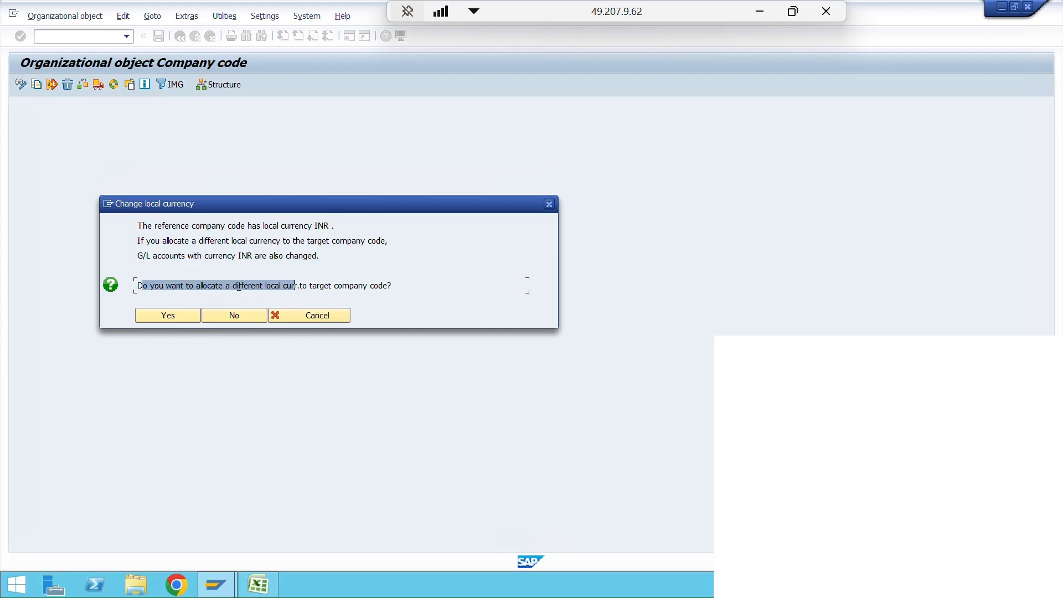
left_click(246, 317)
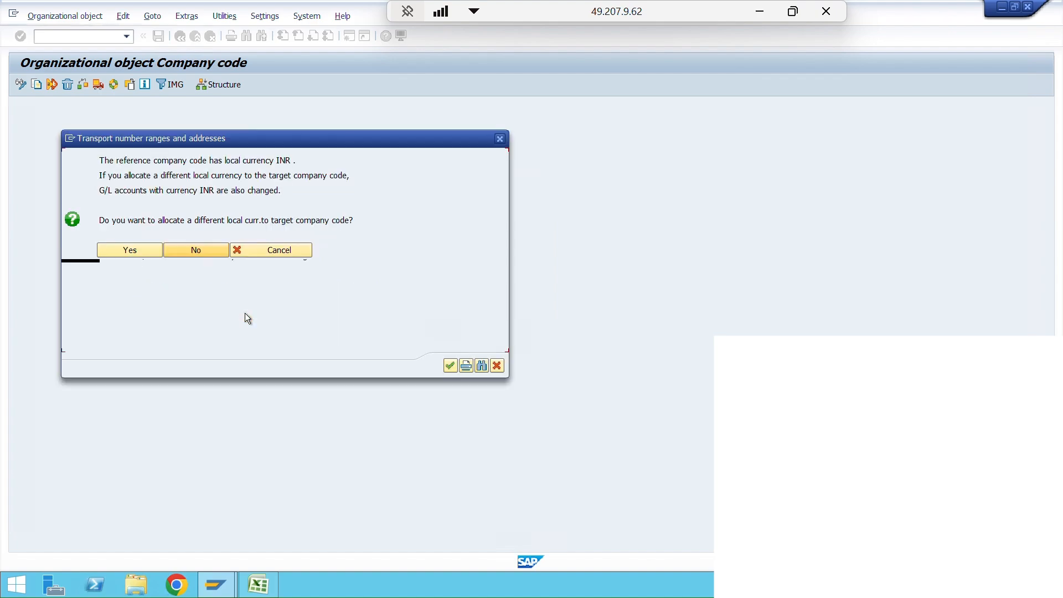
left_click(446, 368)
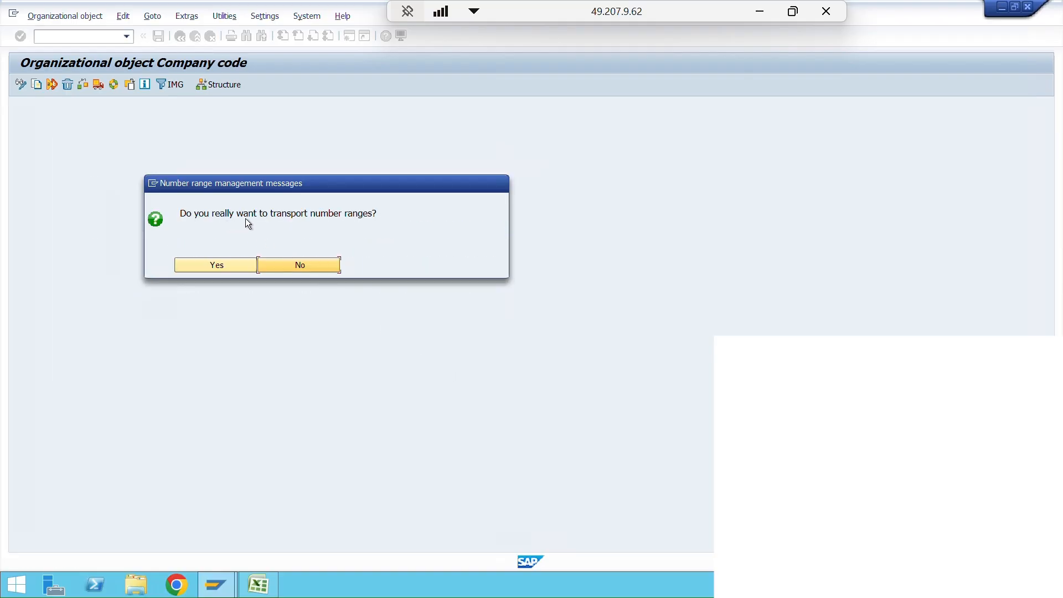
left_click(273, 265)
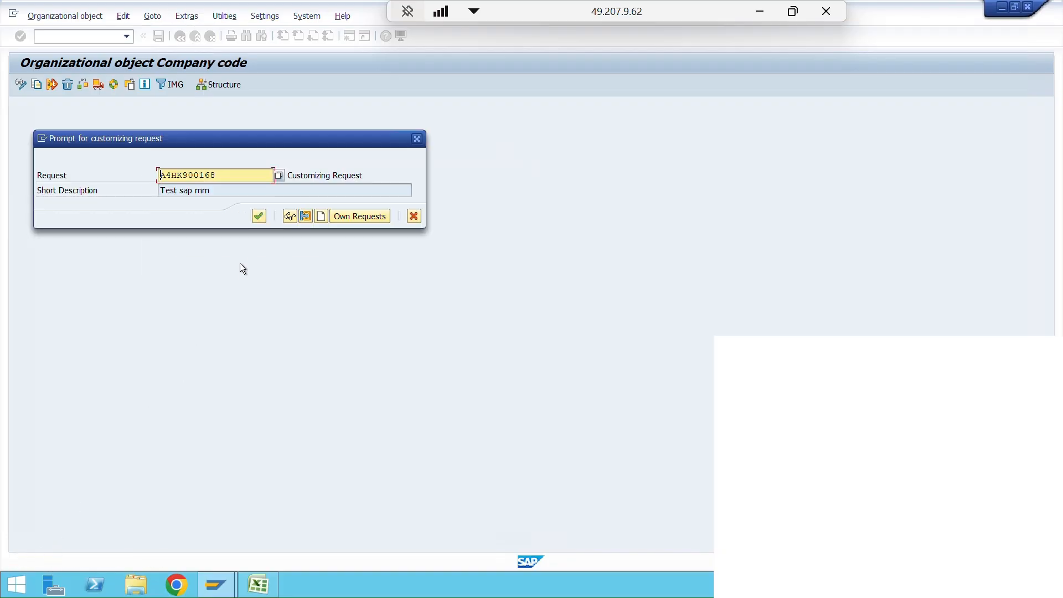
- Create a new customizing request with the short description "Org structure Demo SAP MM" in place of the proposed request
left_click_drag(204, 139, 206, 119)
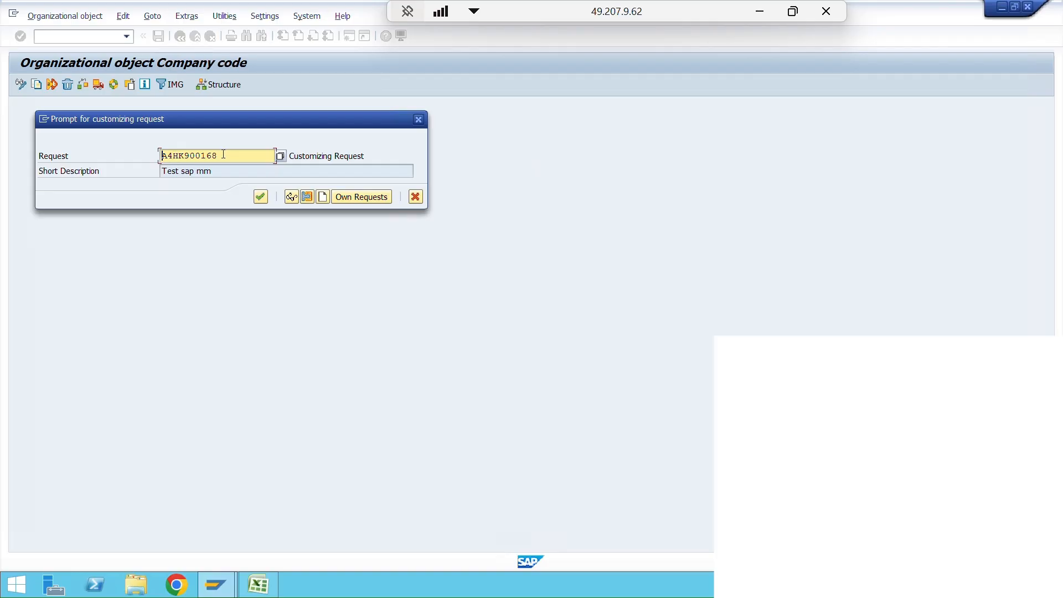
left_click_drag(219, 155, 151, 148)
left_click(324, 198)
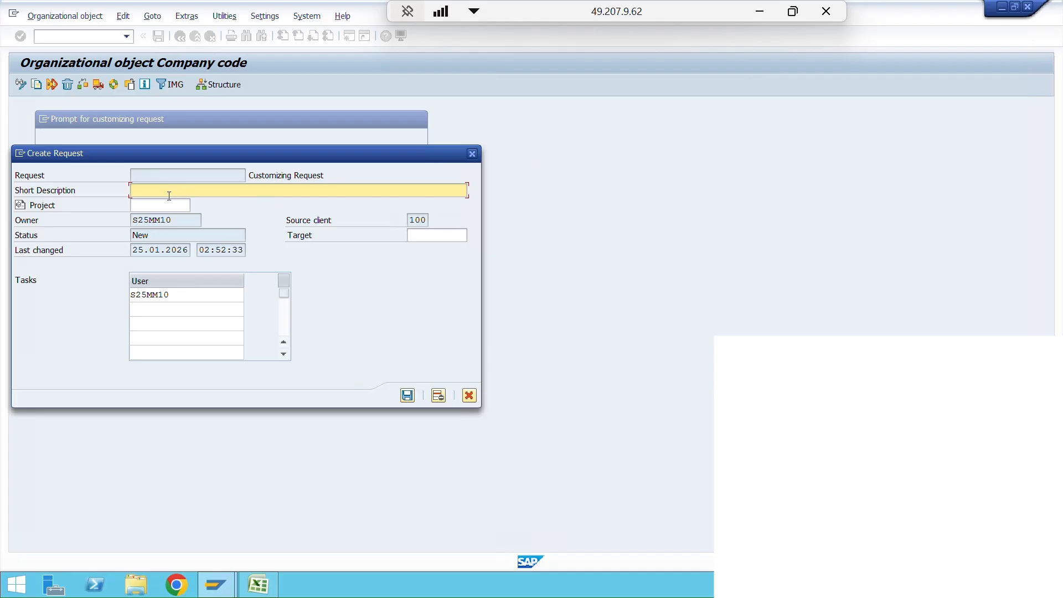
type("Org structure Demo SAP MM")
left_click(407, 396)
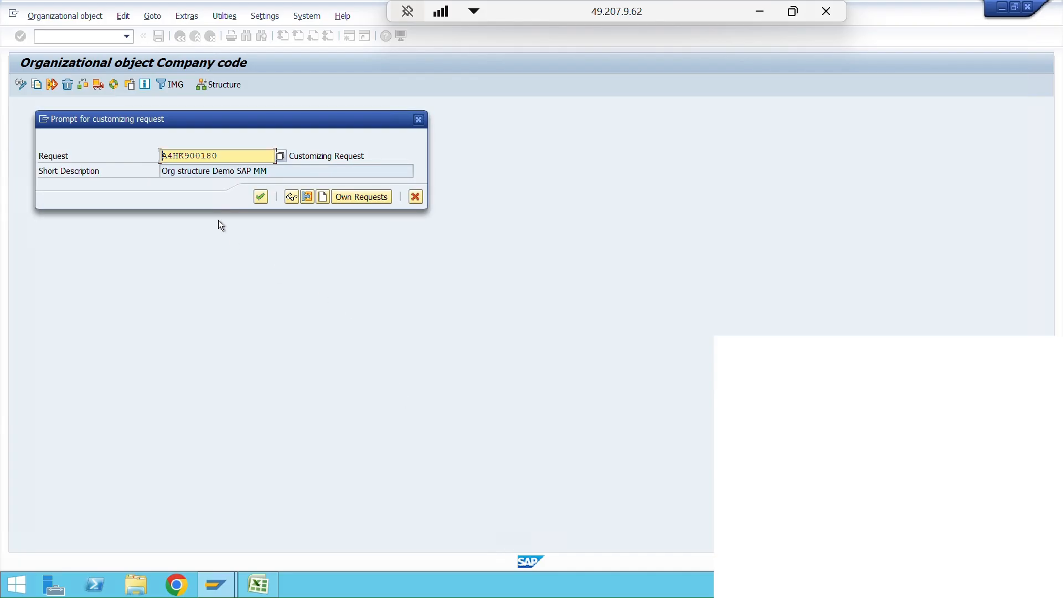
- Record the company code copy in the "Org structure Demo SAP MM" customizing request and acknowledge the information message
left_click_drag(273, 173, 150, 171)
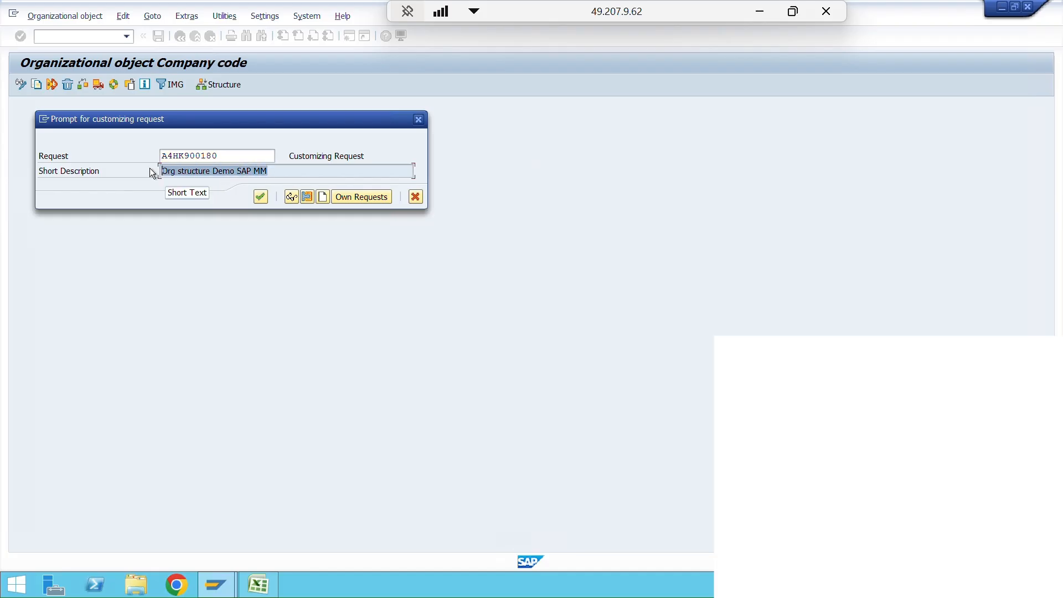
left_click_drag(223, 155, 170, 157)
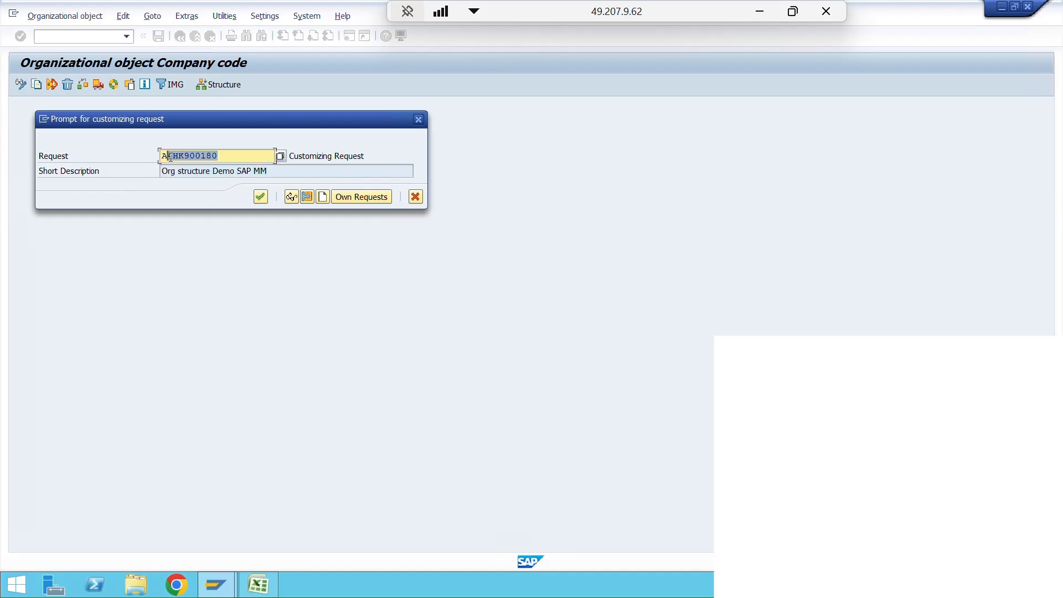
left_click(237, 159)
left_click(259, 198)
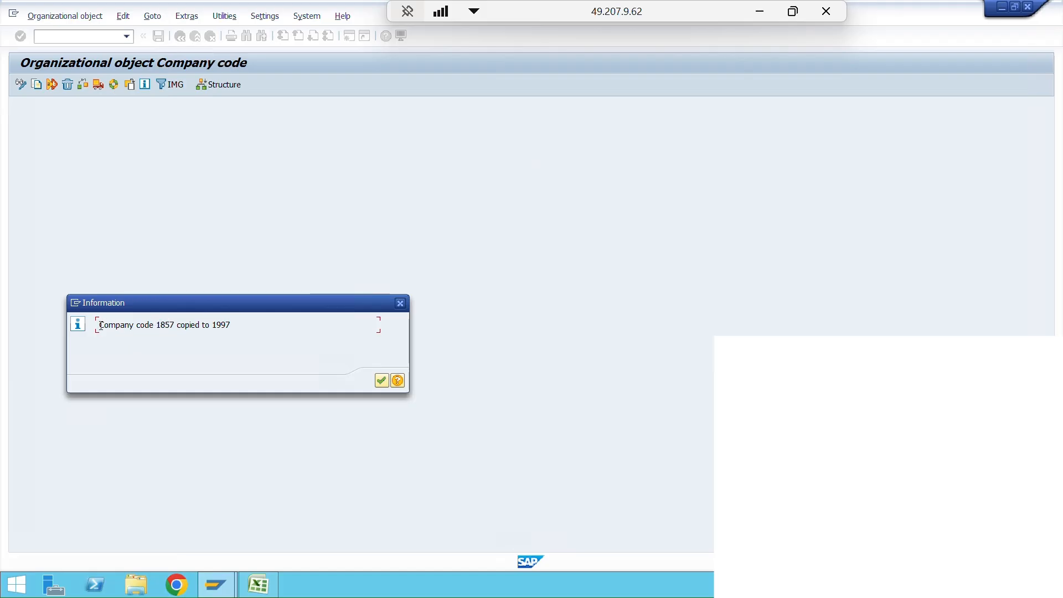
left_click_drag(100, 325, 140, 324)
left_click(378, 380)
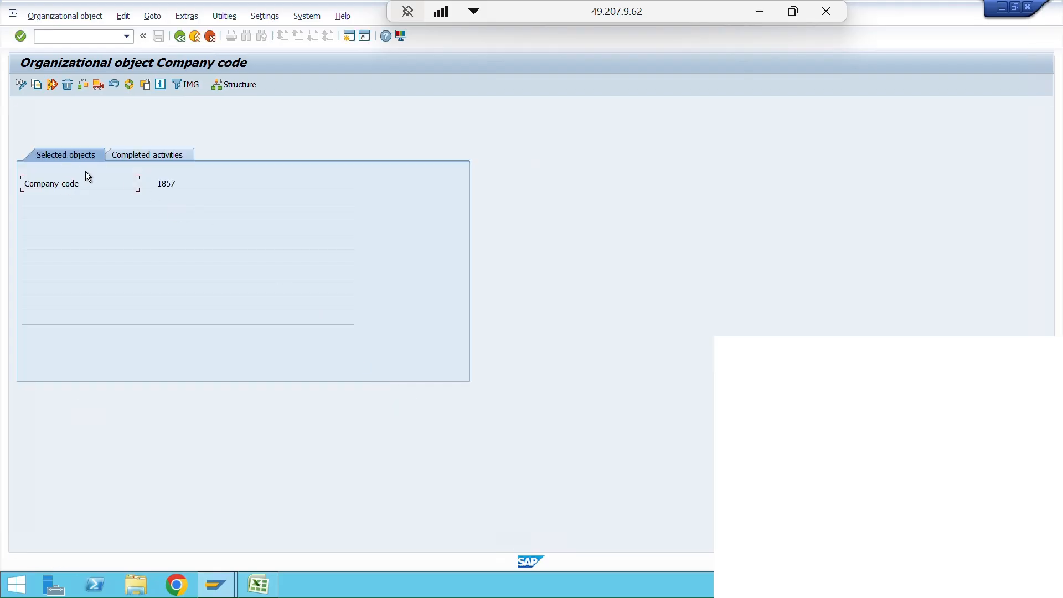
- Review the selected objects and the completed activities of the company code copy
left_click_drag(177, 183, 134, 182)
left_click(141, 157)
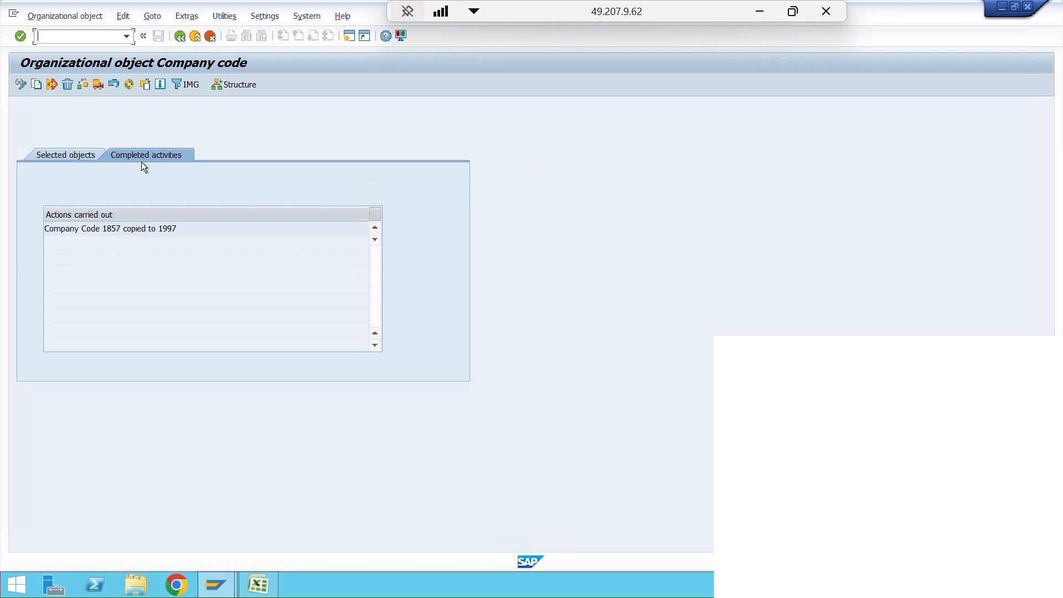
left_click_drag(180, 228, 49, 229)
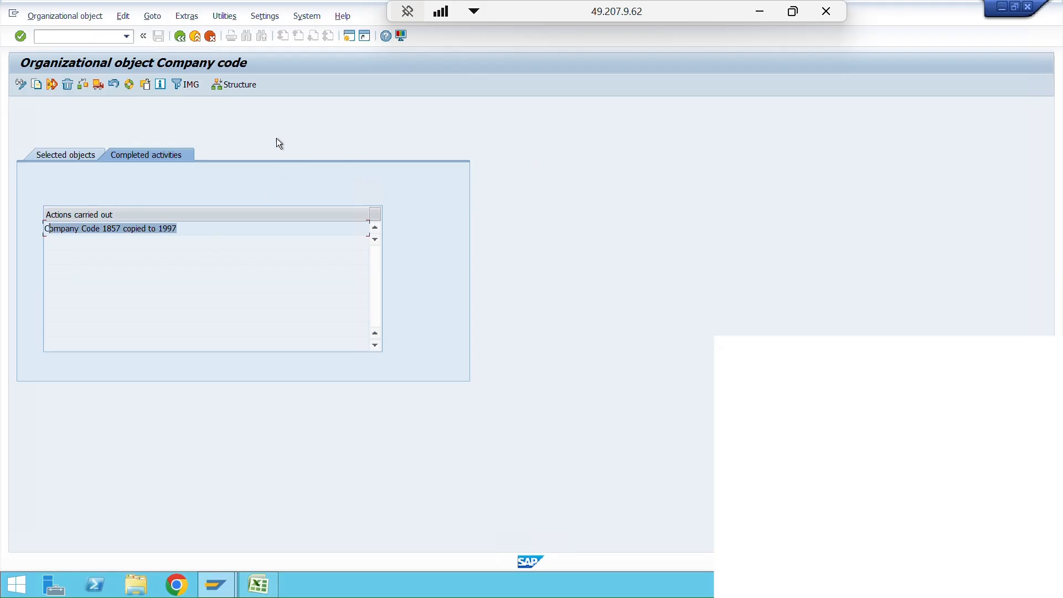
- Return to the activity selection and open the Edit Company Code Data activity
left_click(180, 36)
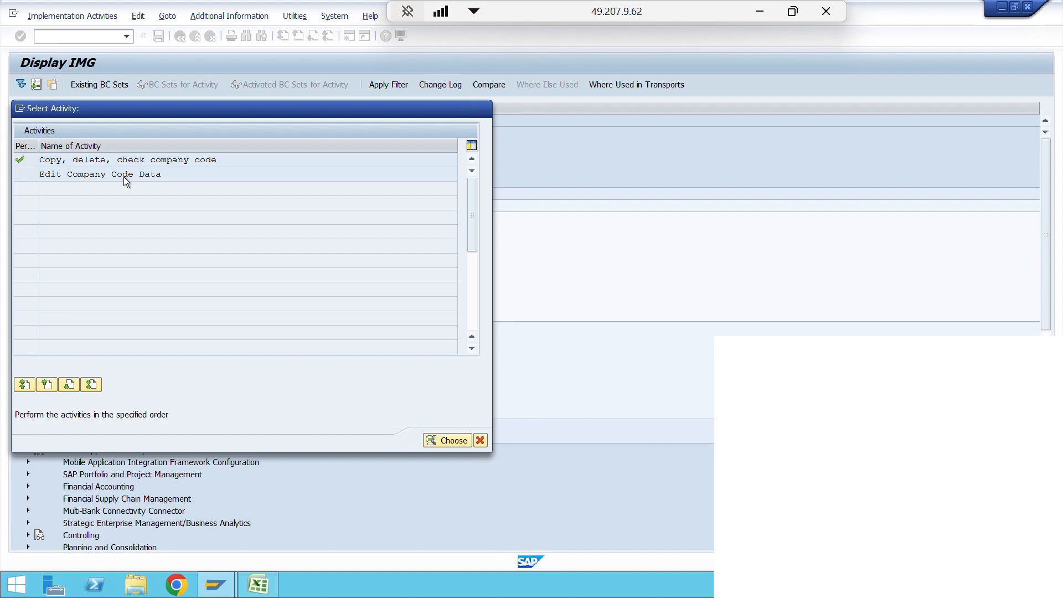
double_click(125, 173)
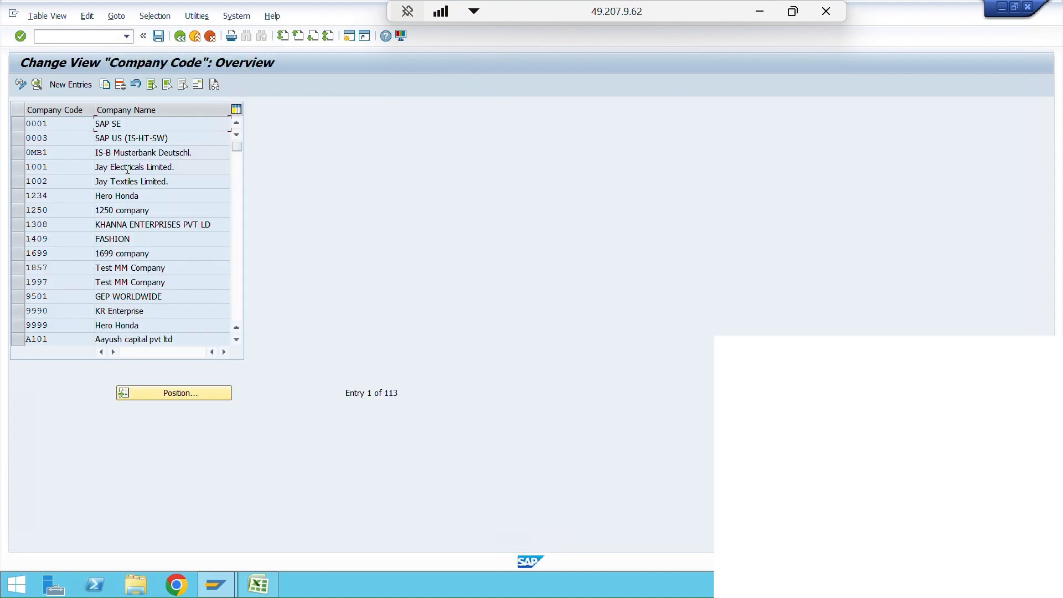
left_click(177, 40)
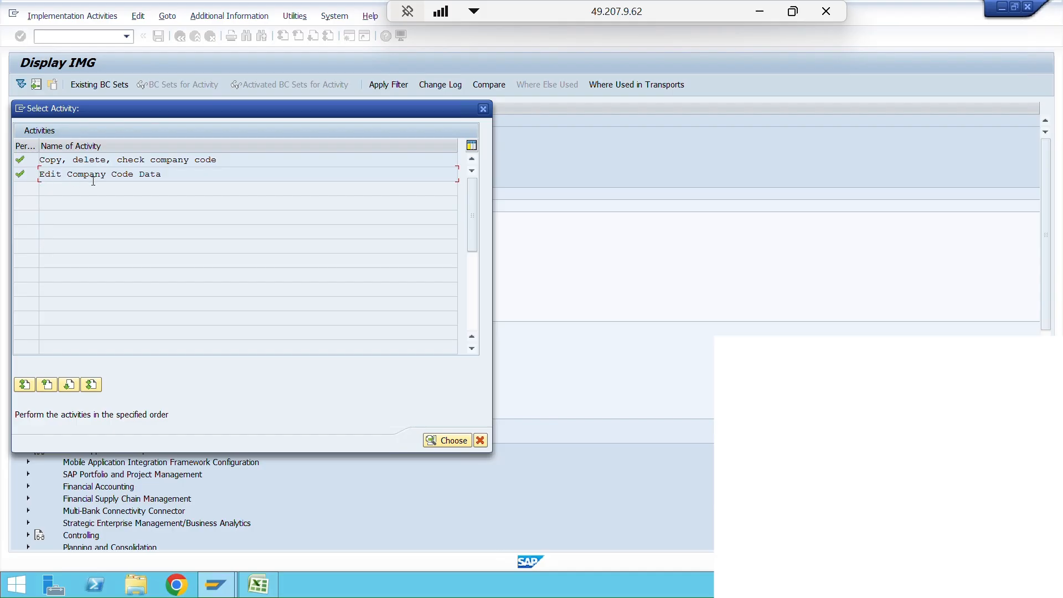
double_click(118, 174)
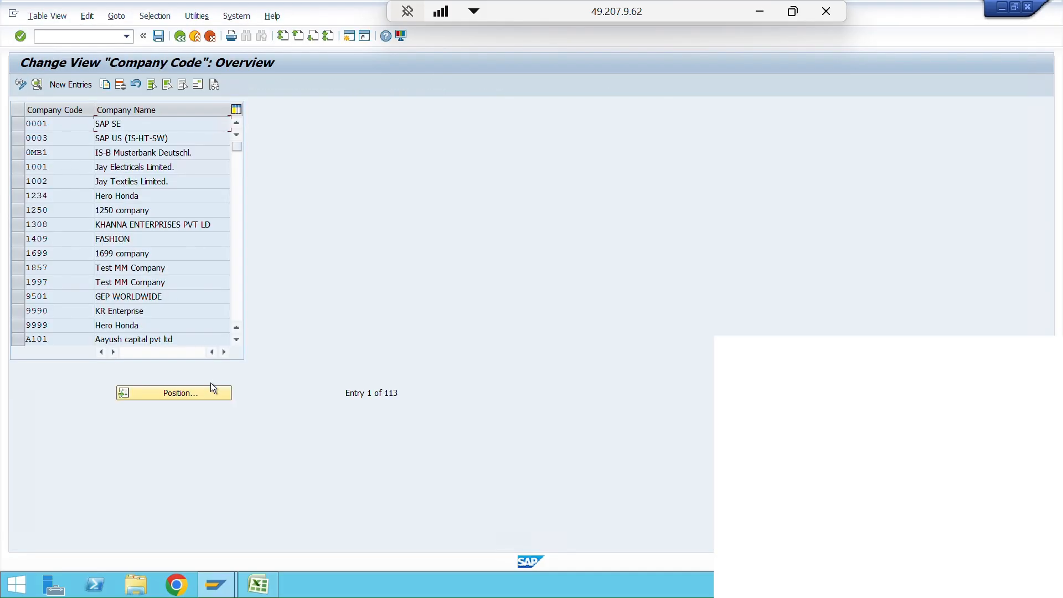
- Position the company code overview on 1997 and open the details of that entry
left_click(175, 391)
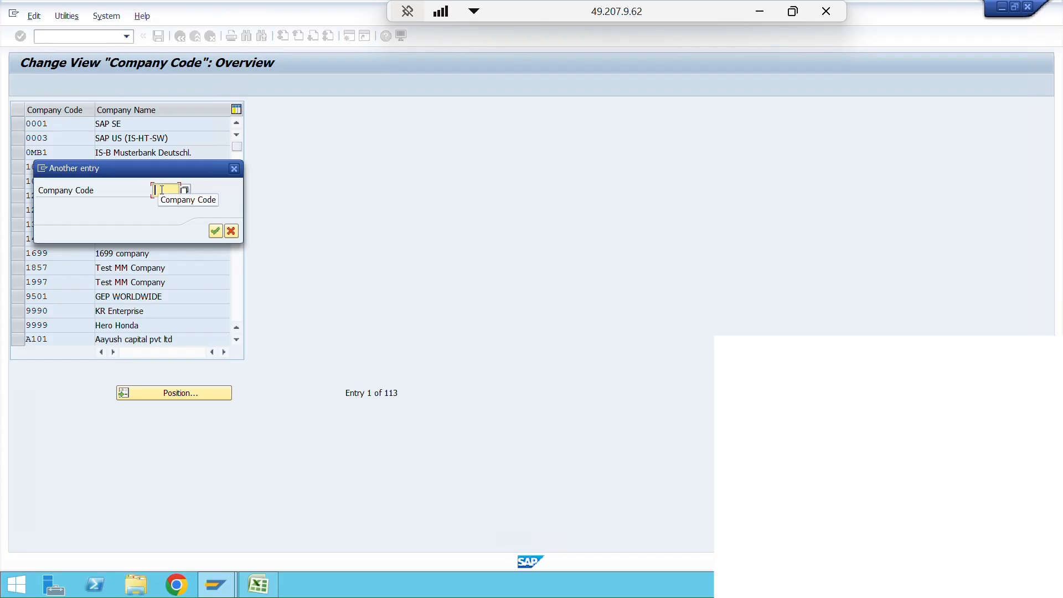
type("1997")
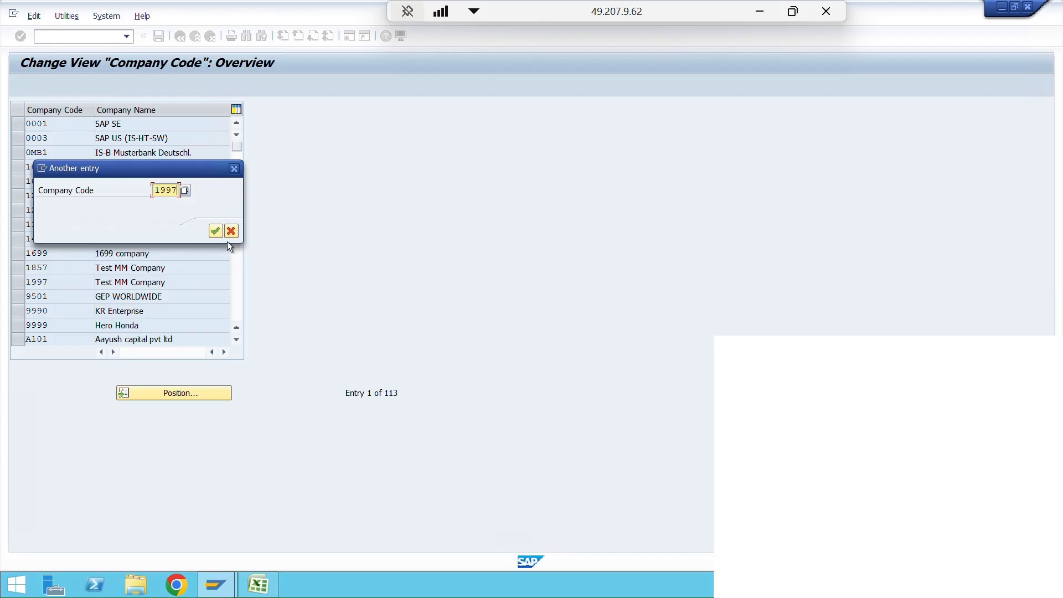
left_click(215, 231)
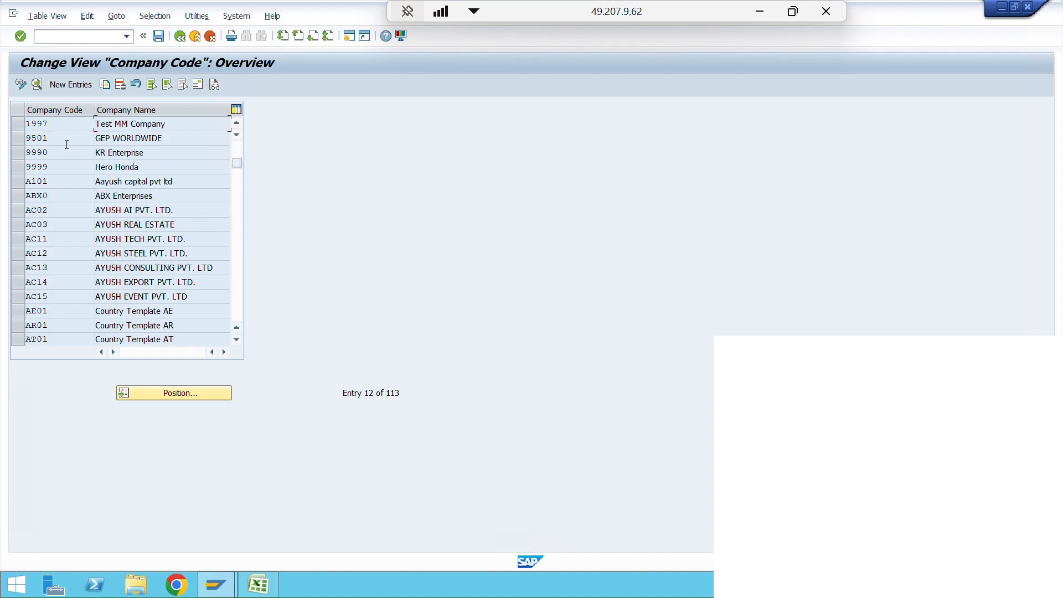
left_click_drag(176, 123, 93, 124)
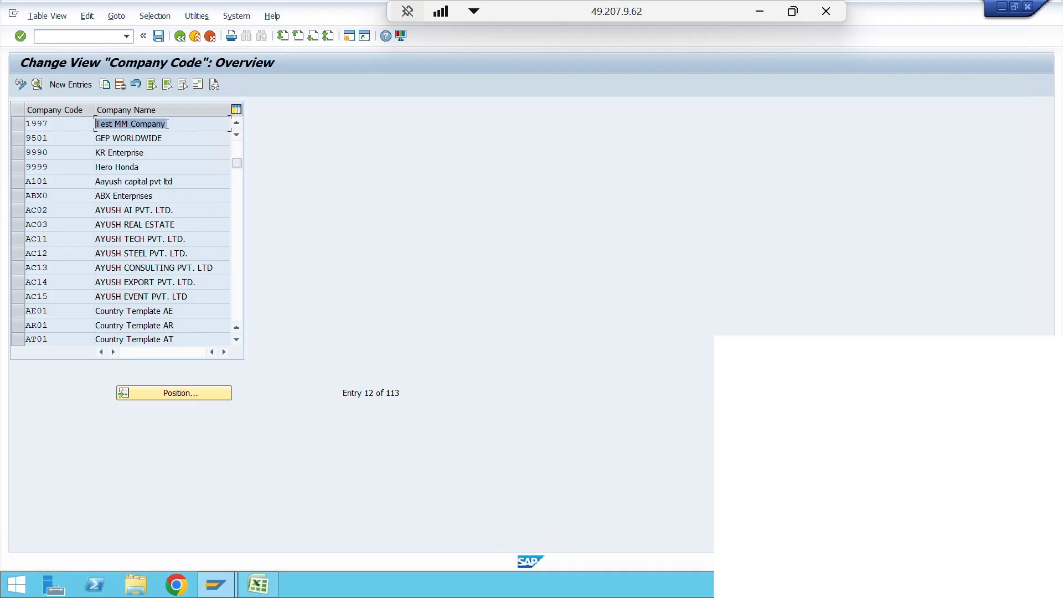
left_click(23, 124)
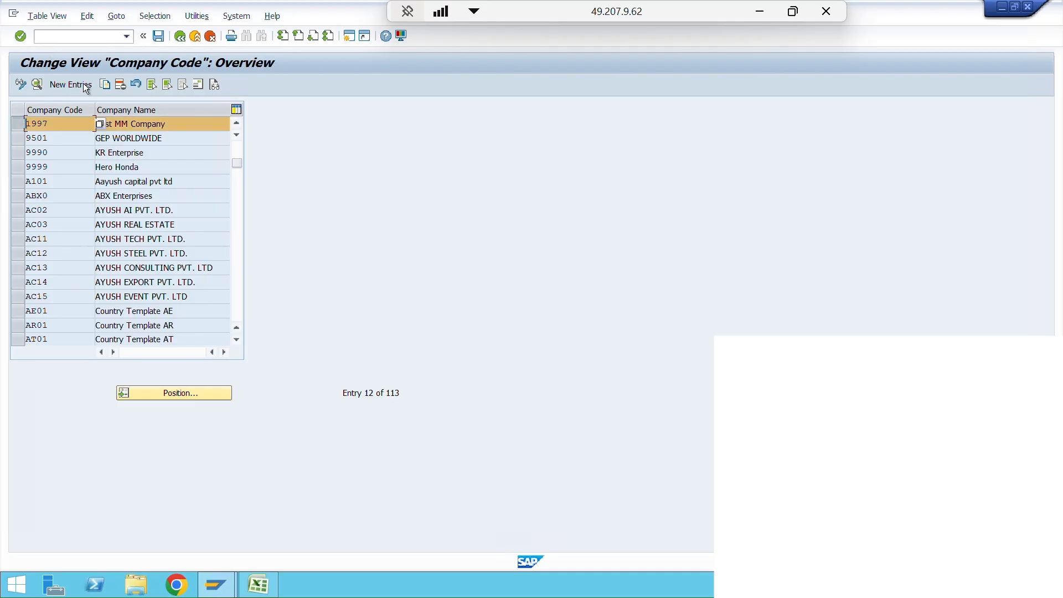
left_click(38, 84)
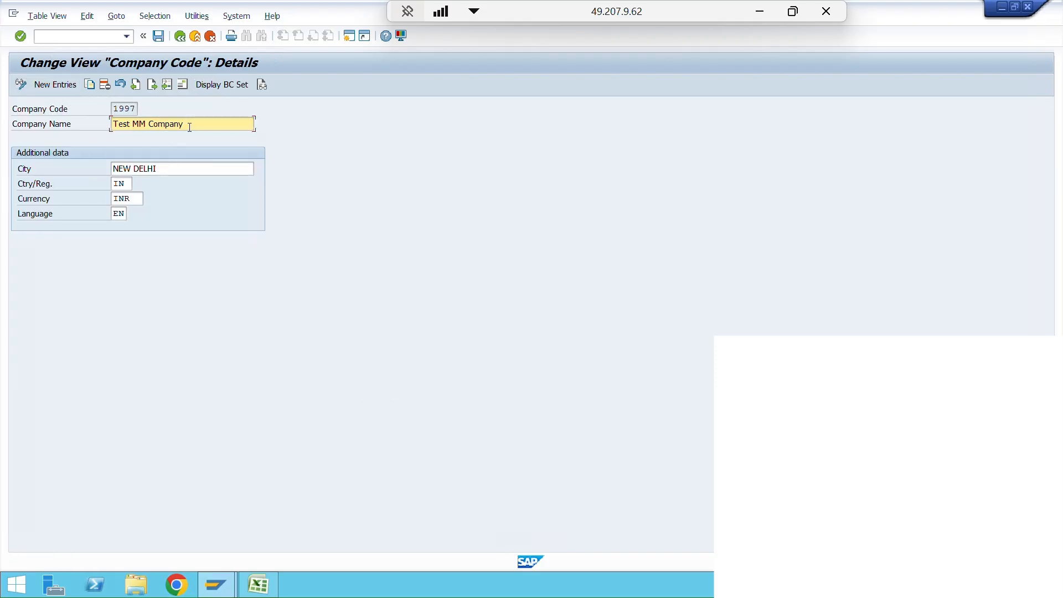
- Set the company name of company code 1997 to "Demo SAP MM Company"
left_click_drag(184, 124, 111, 118)
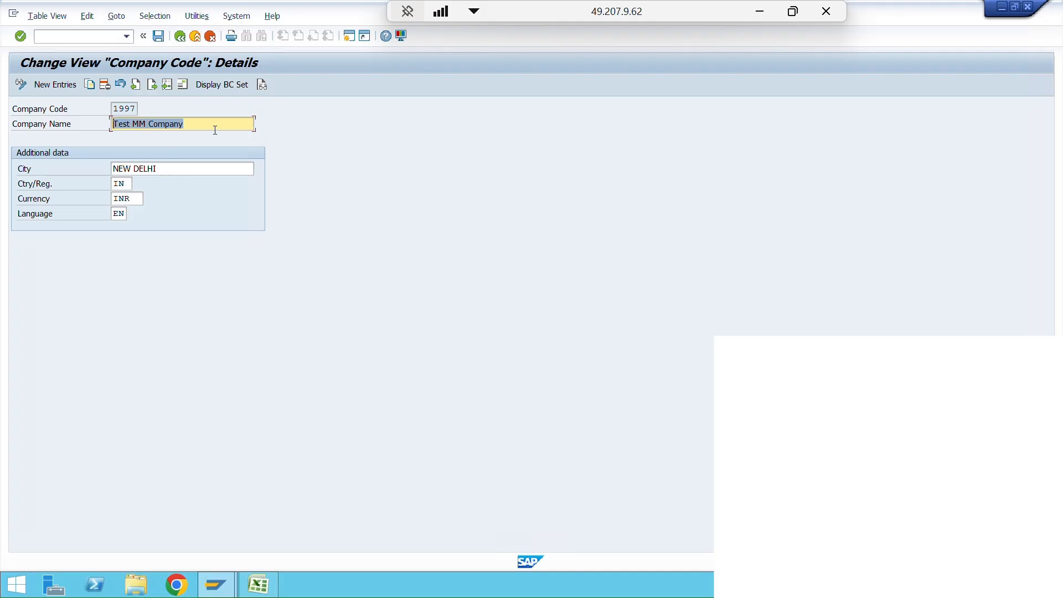
type("D")
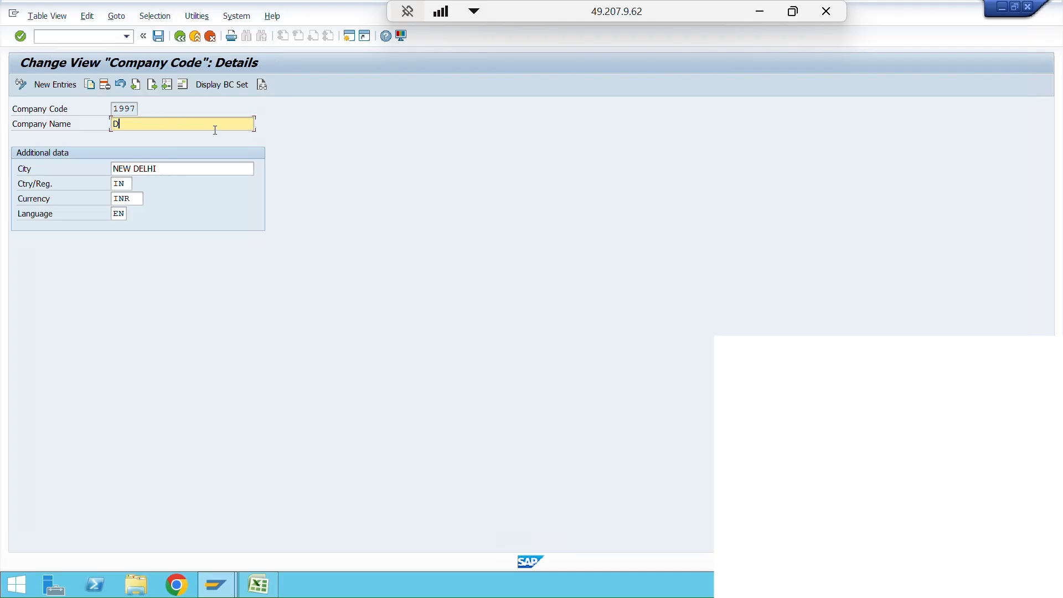
type("emo SAP MM Company")
- Set the city of company code 1997 to "Sambhaji Nagar" and go through the country and currency fields
left_click_drag(174, 168, 87, 168)
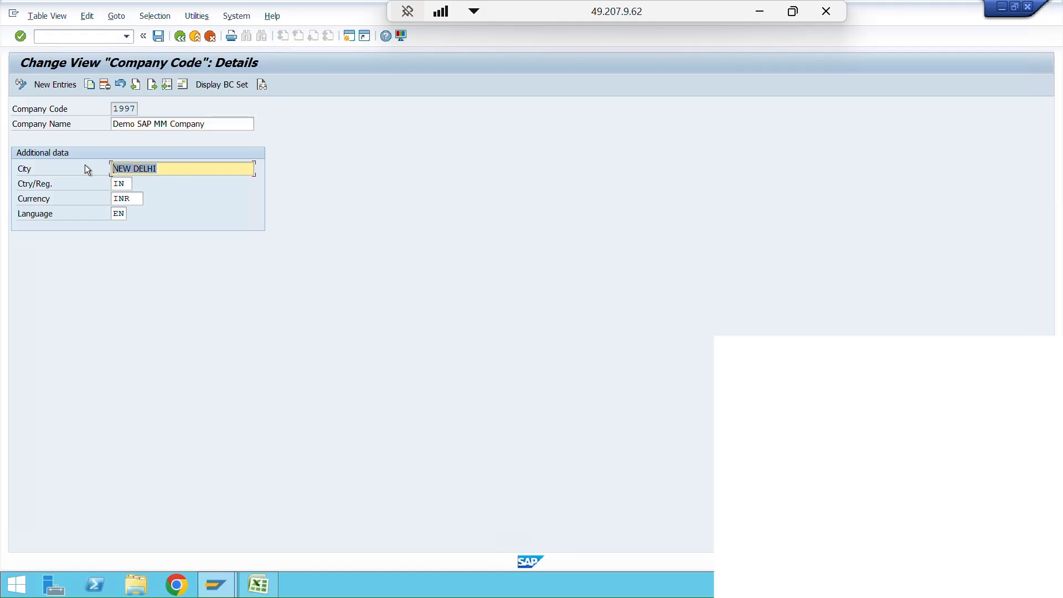
type("C")
type("ambhaj")
type("i Nagar")
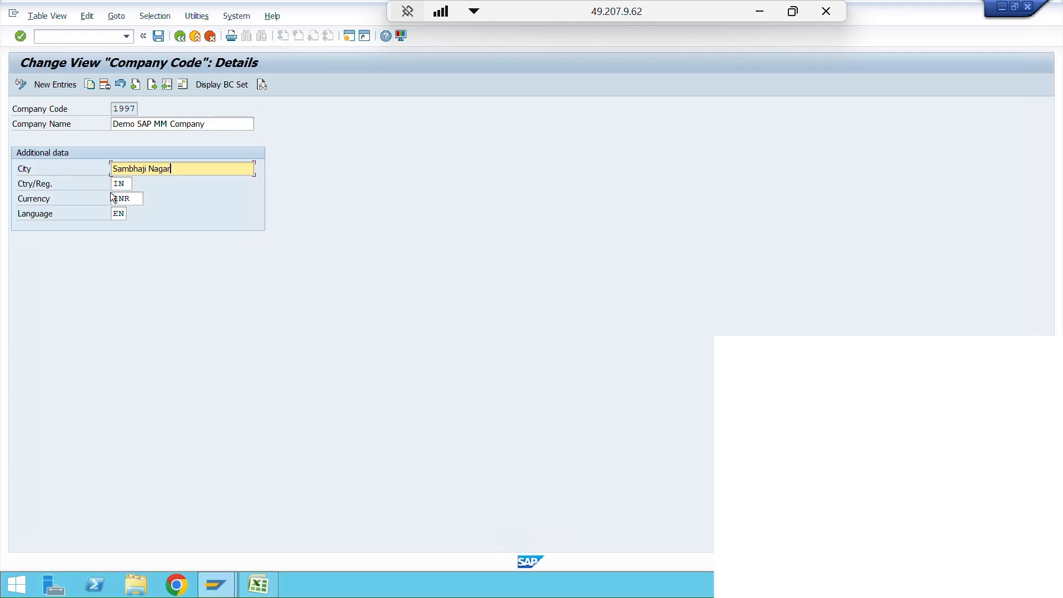
left_click(128, 186)
key("Tab")
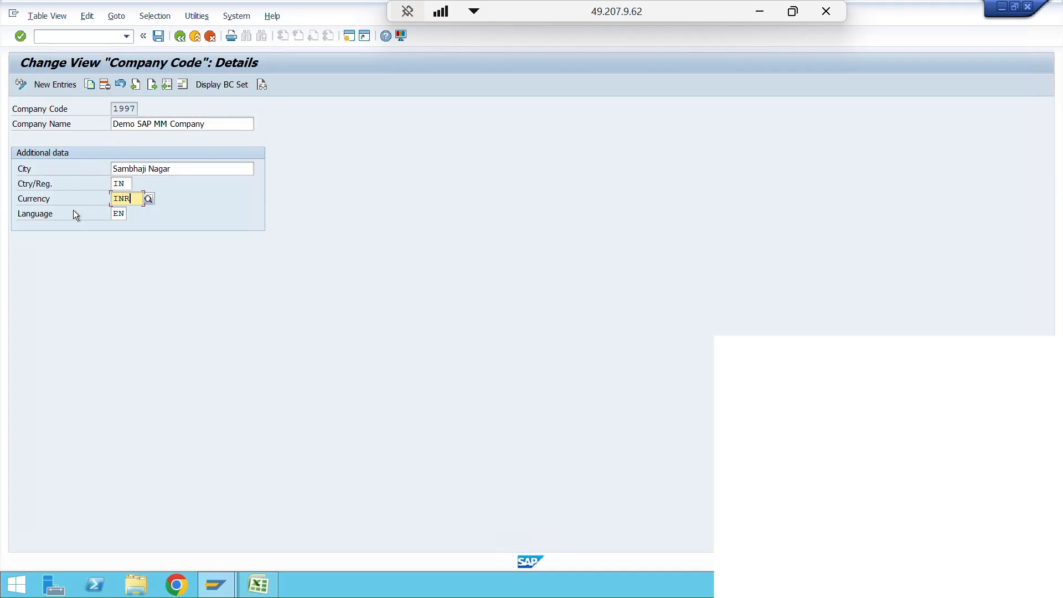
- Open the address of company code 1997 and set its title to Company and its name to "Demo SAP MM Company"
left_click(183, 86)
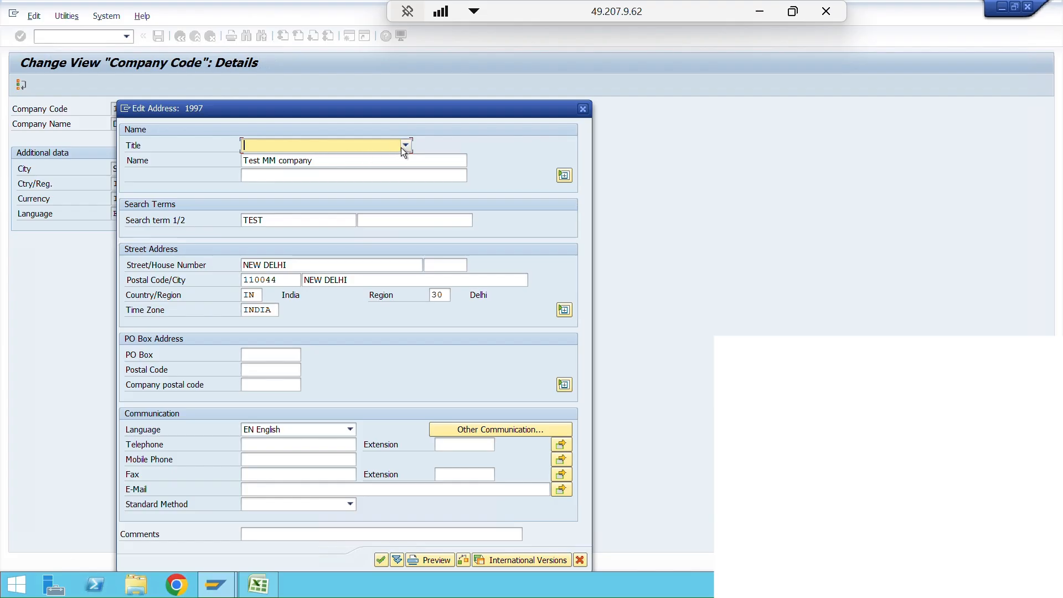
left_click(405, 146)
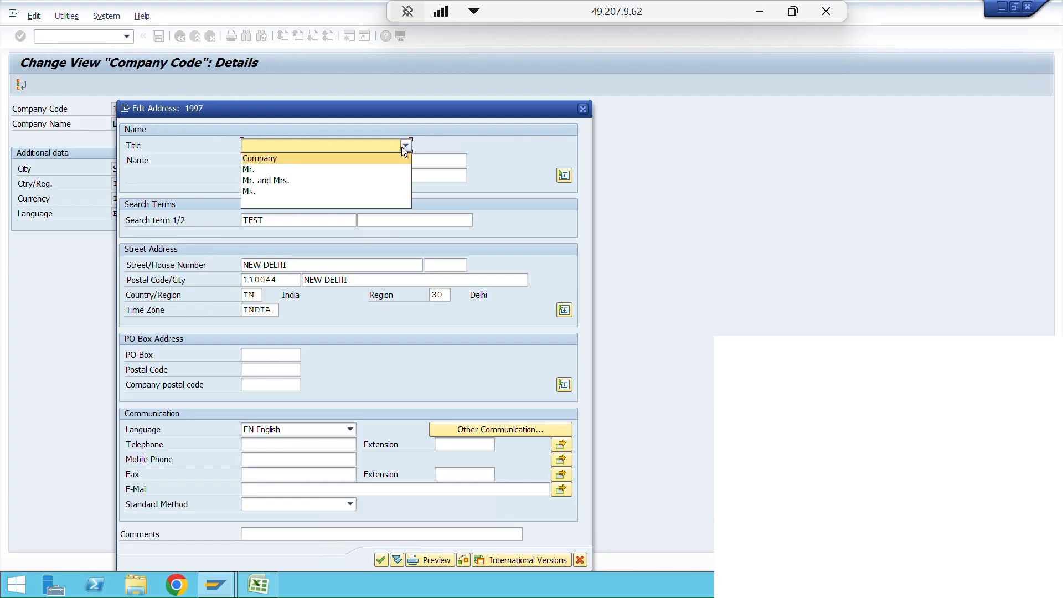
left_click(276, 158)
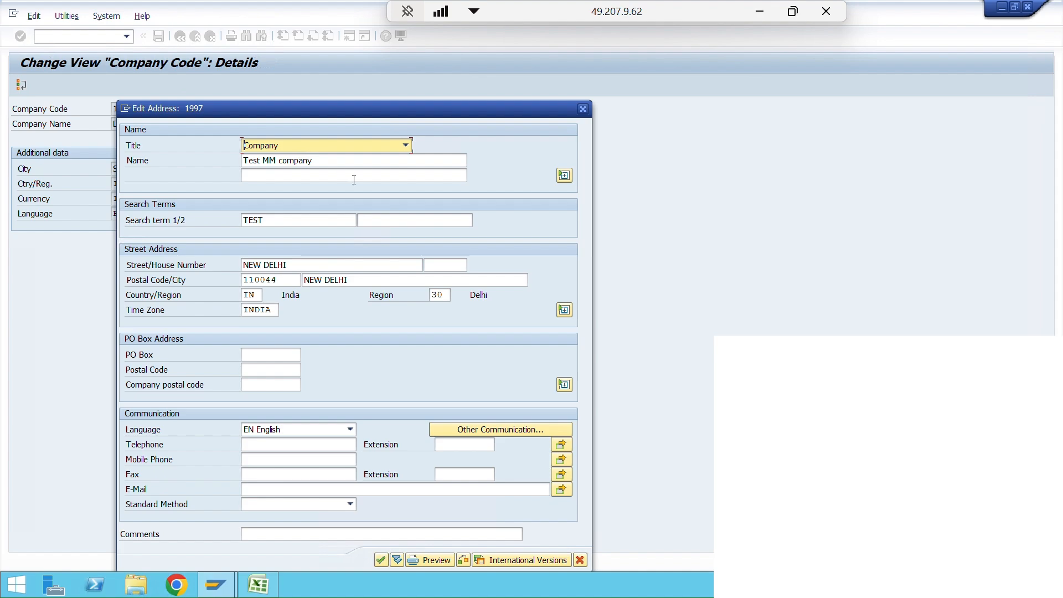
left_click_drag(317, 161, 240, 158)
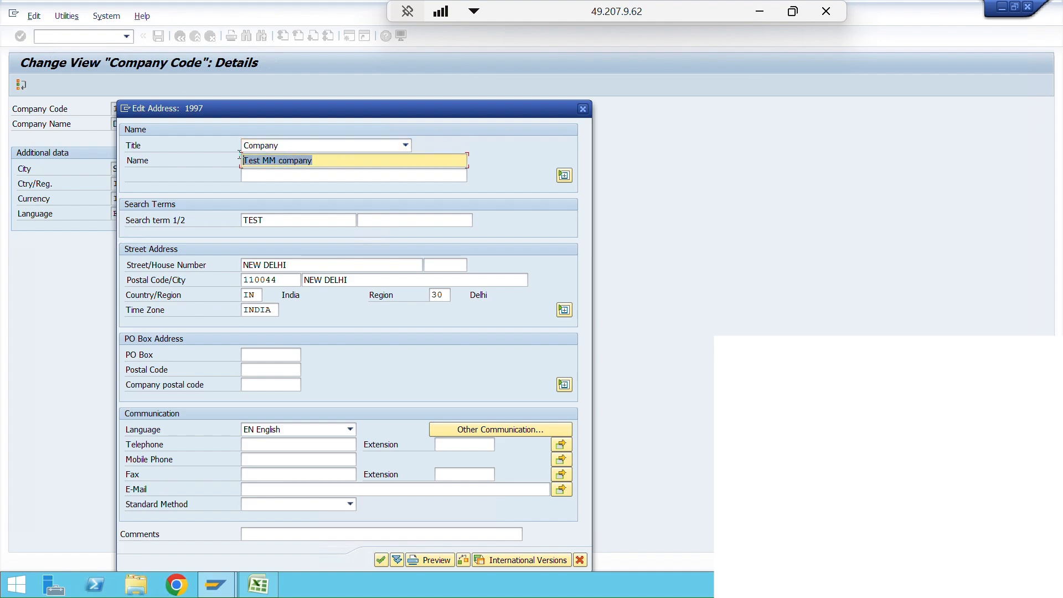
type("Demo ")
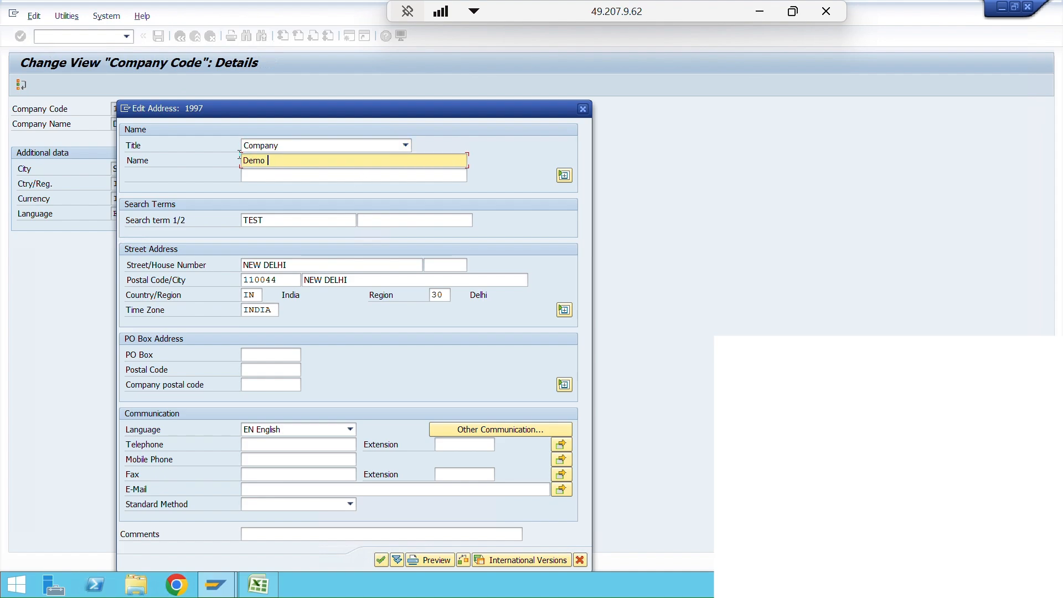
type("SA")
key("BackSpace")
type("P MM Company")
- Set the two search terms of the address to "Demo" and "MM"
left_click(279, 220)
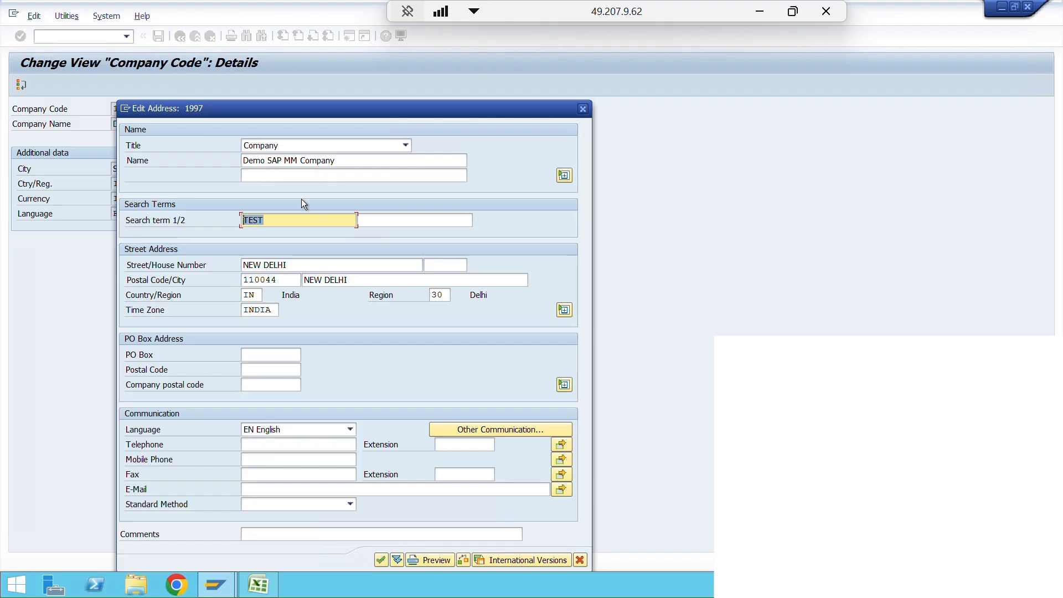
type("Demo")
left_click(403, 222)
type("MM")
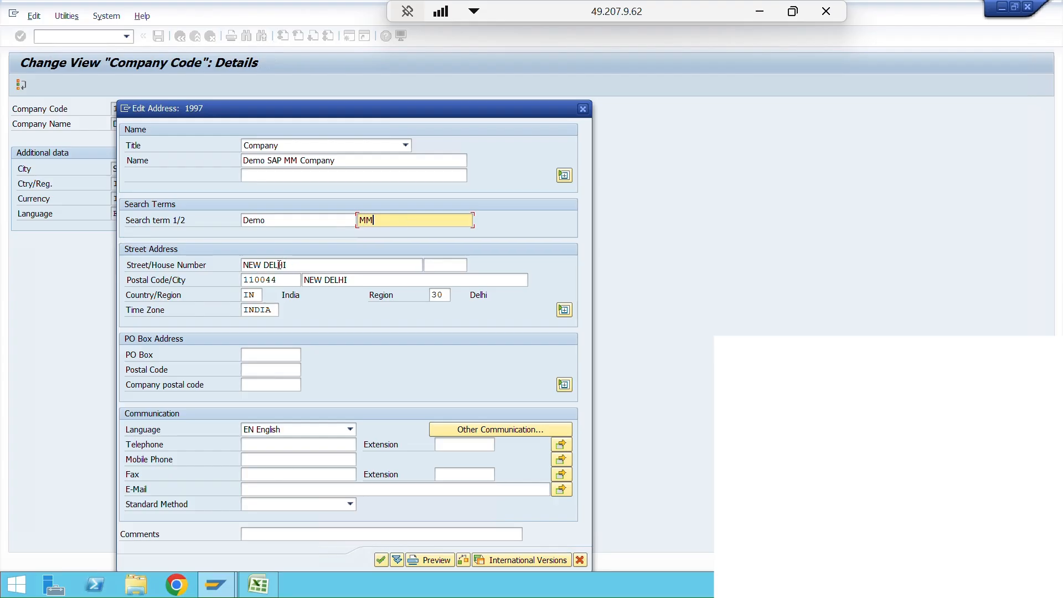
- Replace the street in the street address and enter the house number
left_click_drag(286, 265, 238, 264)
type("Street ")
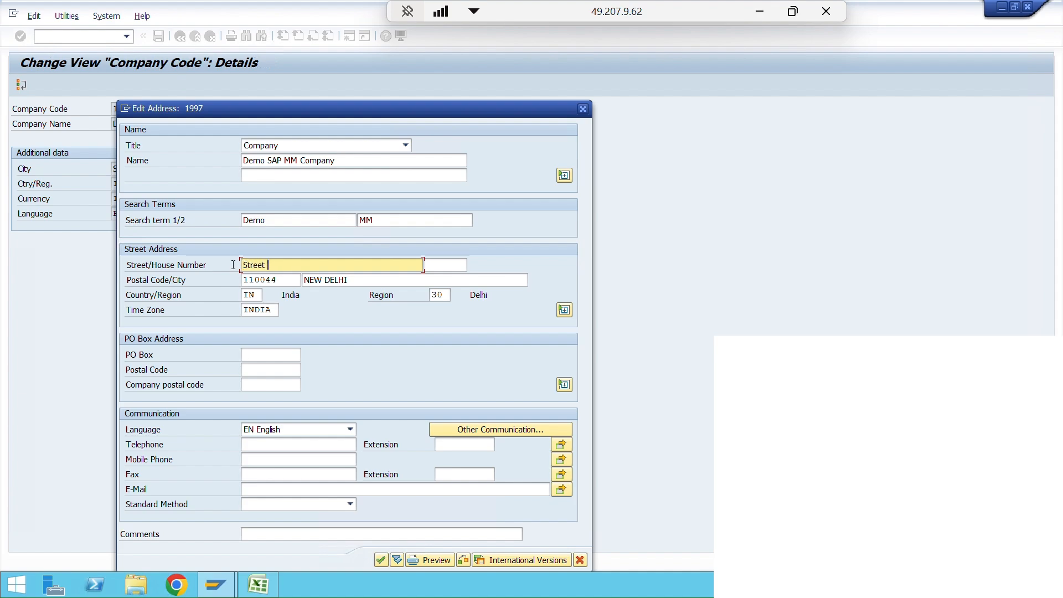
type("xyz")
left_click(438, 267)
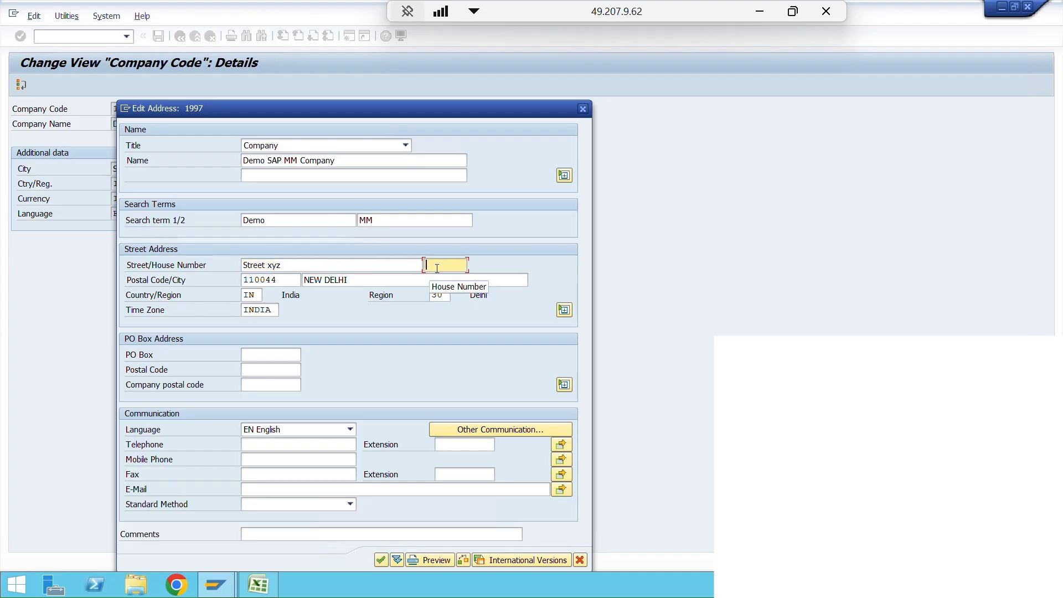
type("123")
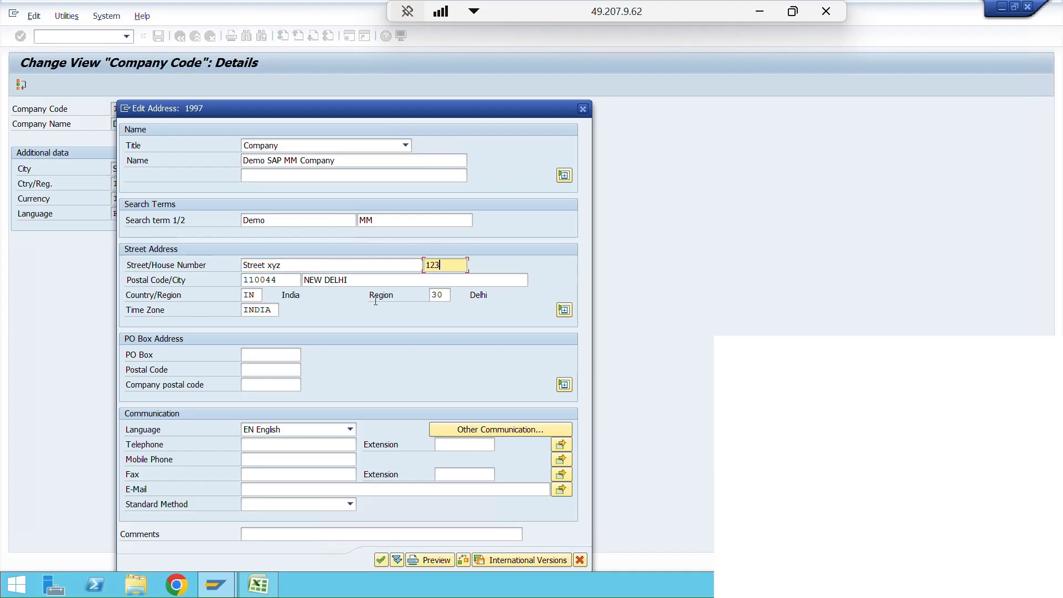
- Replace the postal code in the street address with the company's full six-digit code
left_click(268, 279)
double_click(268, 280)
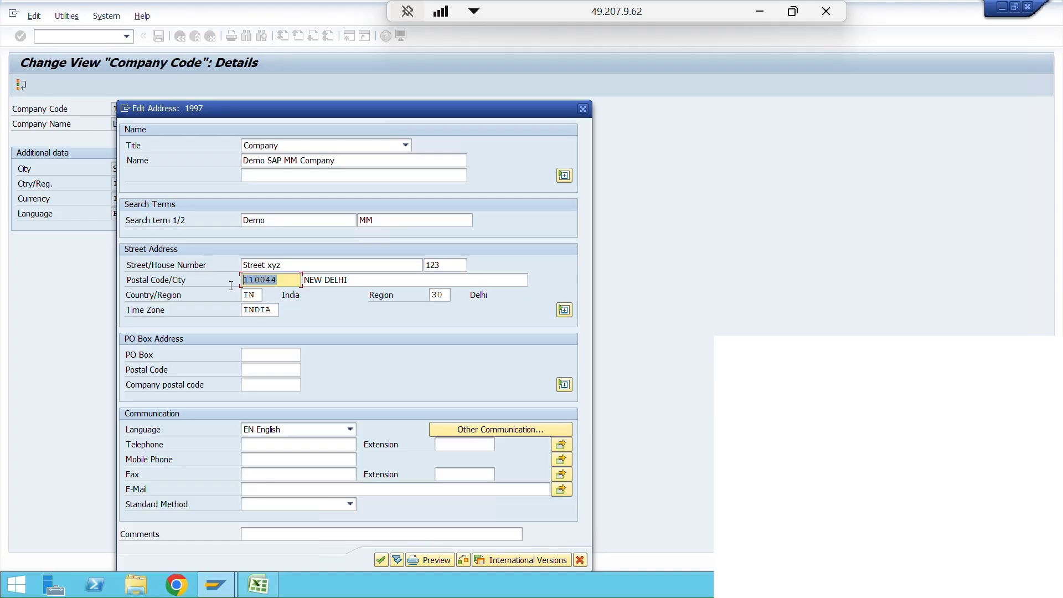
type("431109")
key("BackSpace")
left_click(380, 560)
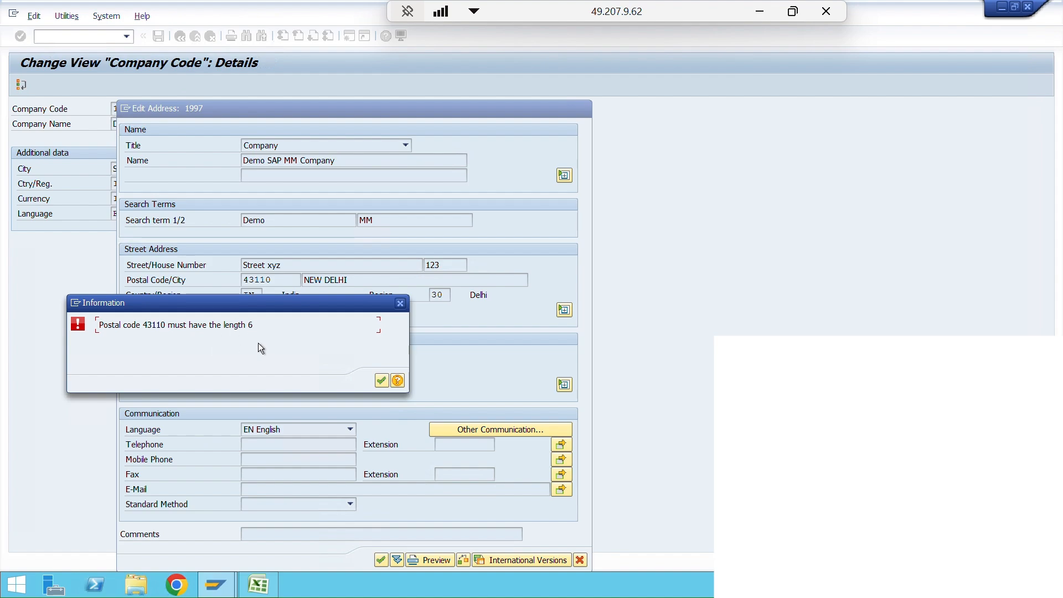
left_click(381, 381)
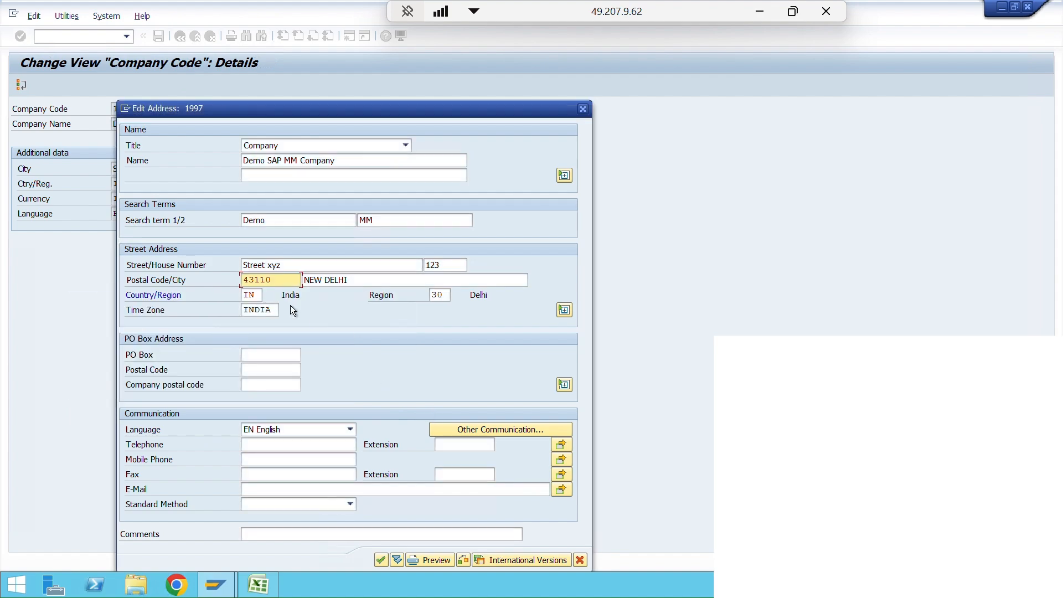
type("9")
- Set the city in the street address to "Sambhajinagar"
left_click(376, 282)
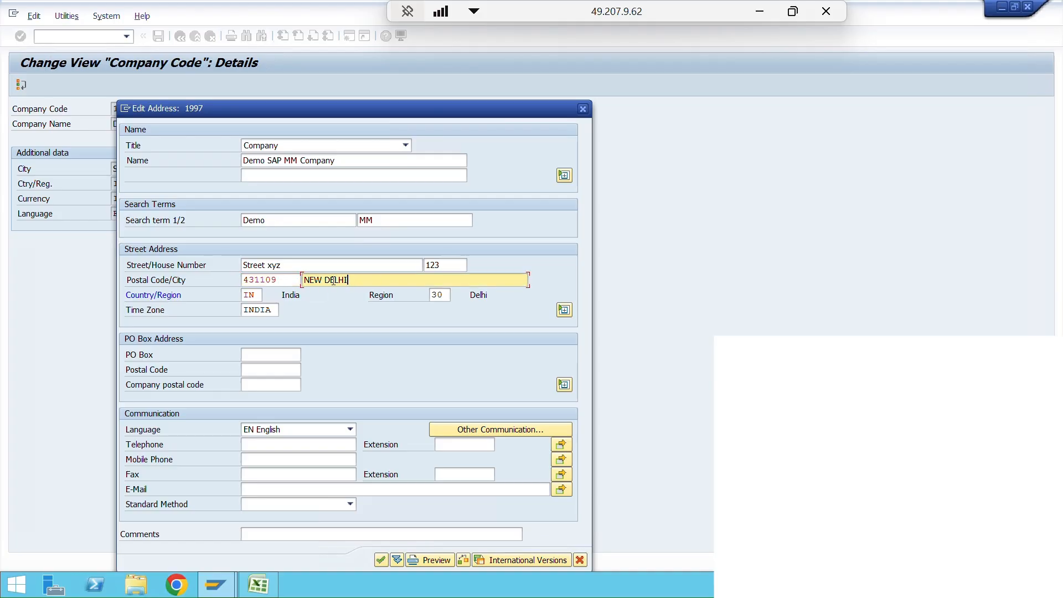
left_click_drag(347, 280, 309, 280)
key("BackSpace")
key("BackSpace")
type("S")
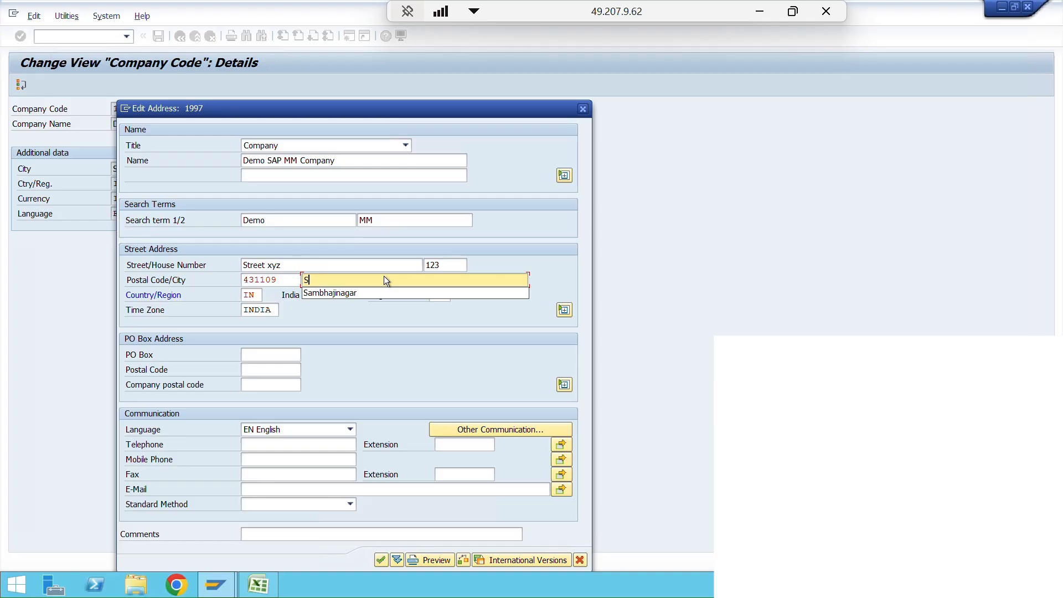
type("ambhajiNagar")
left_click(357, 292)
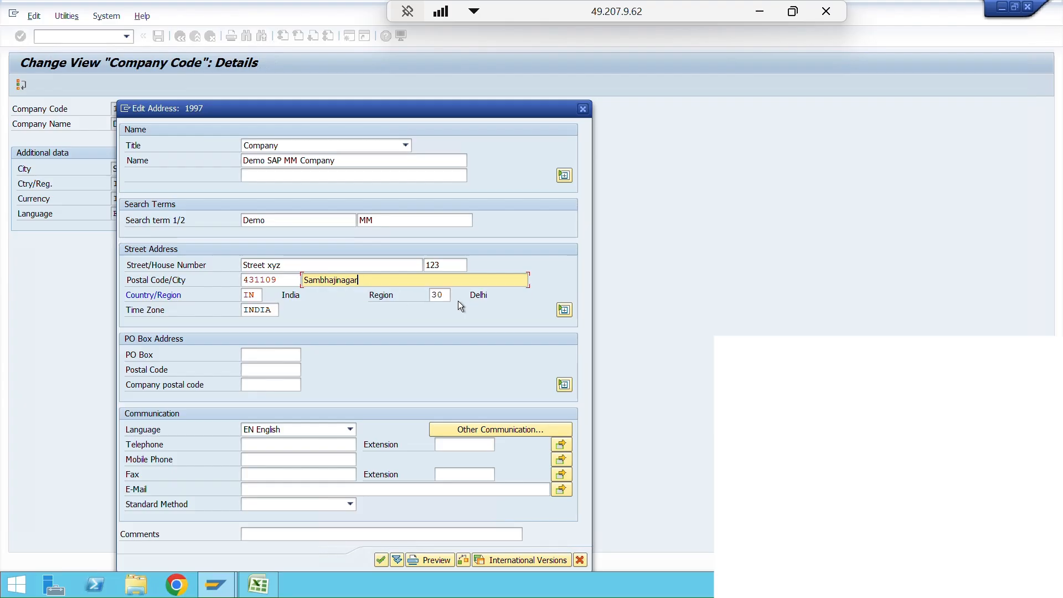
- Set the region of the street address to 13, Maharashtra
double_click(437, 294)
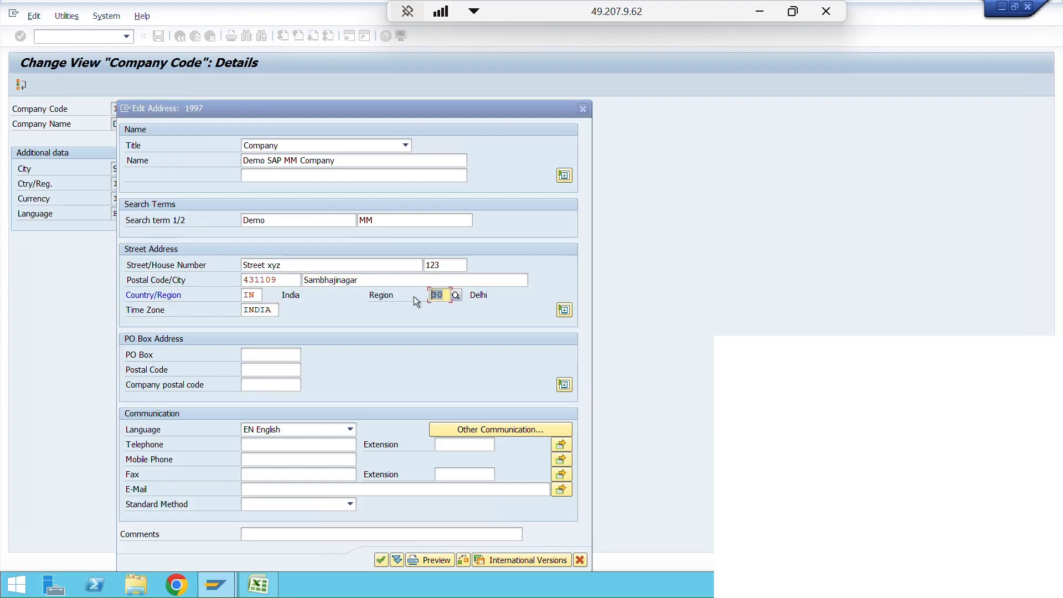
type("13")
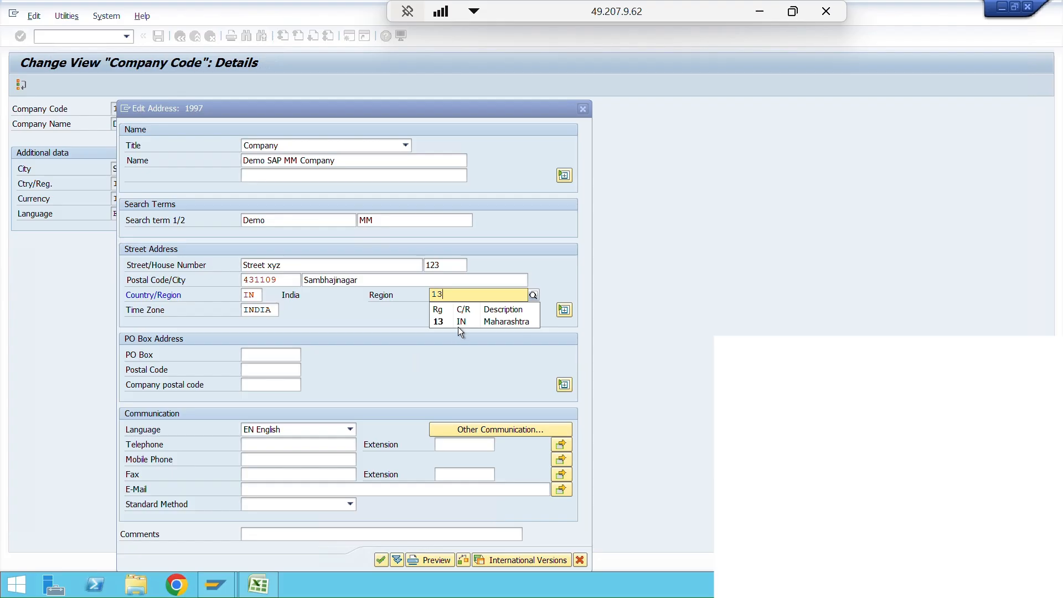
left_click(458, 325)
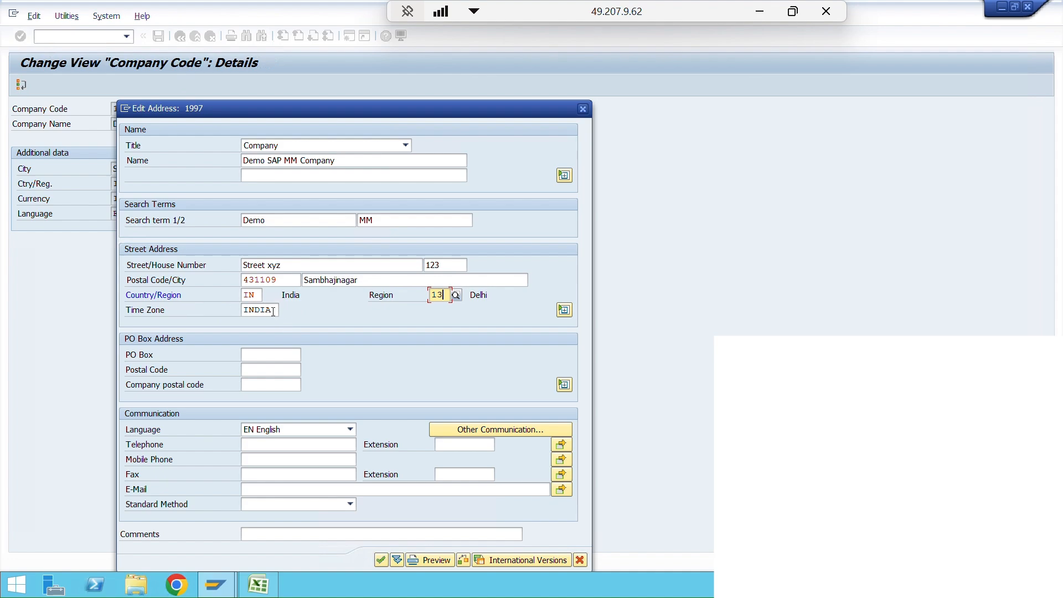
- Look through the available time zones for the address and close the list without choosing another one
left_click(276, 311)
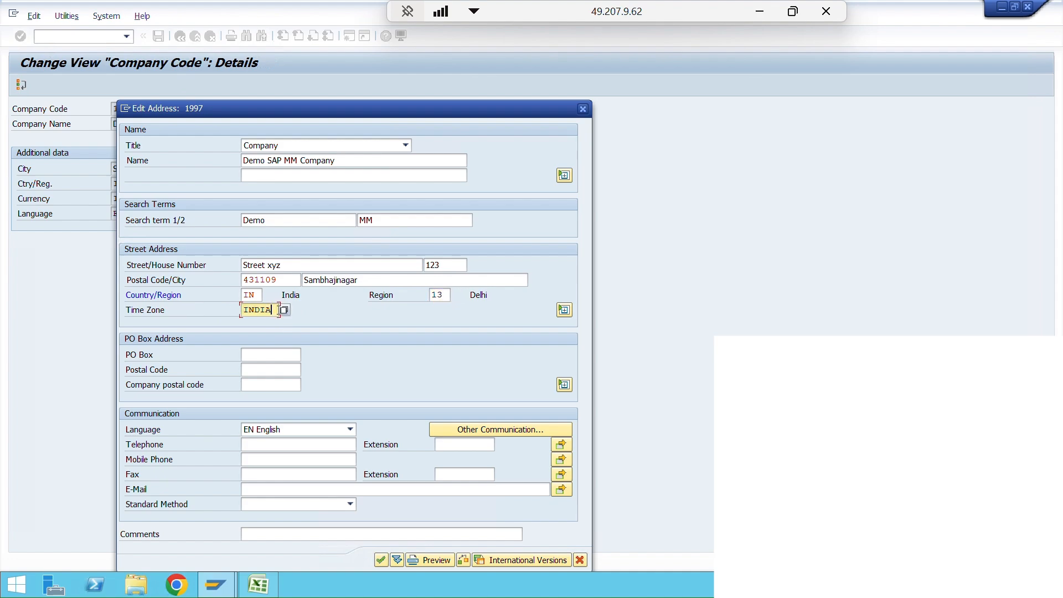
left_click(284, 310)
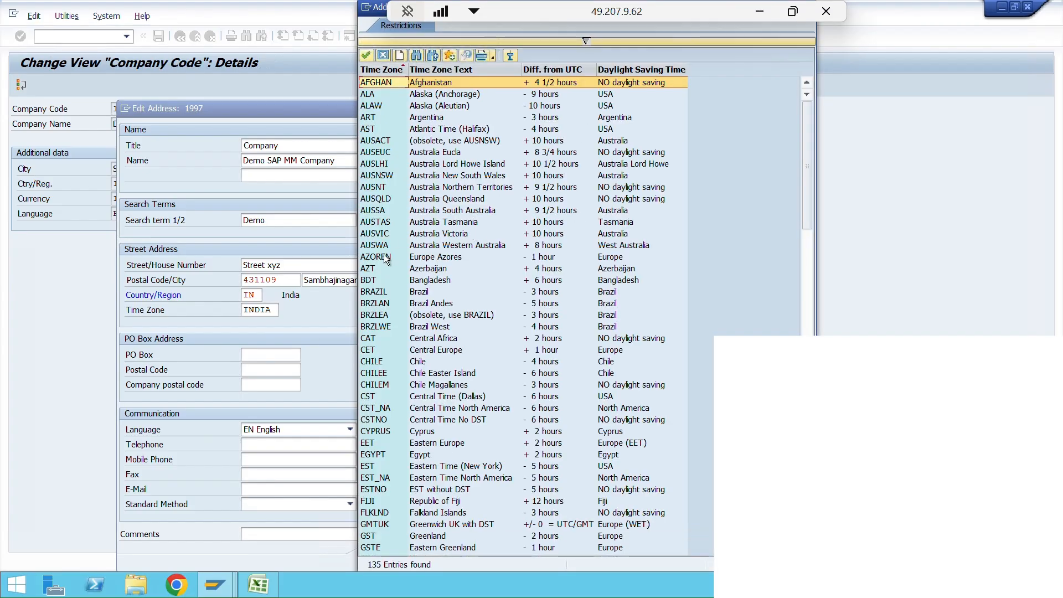
left_click(366, 8)
left_click(378, 9)
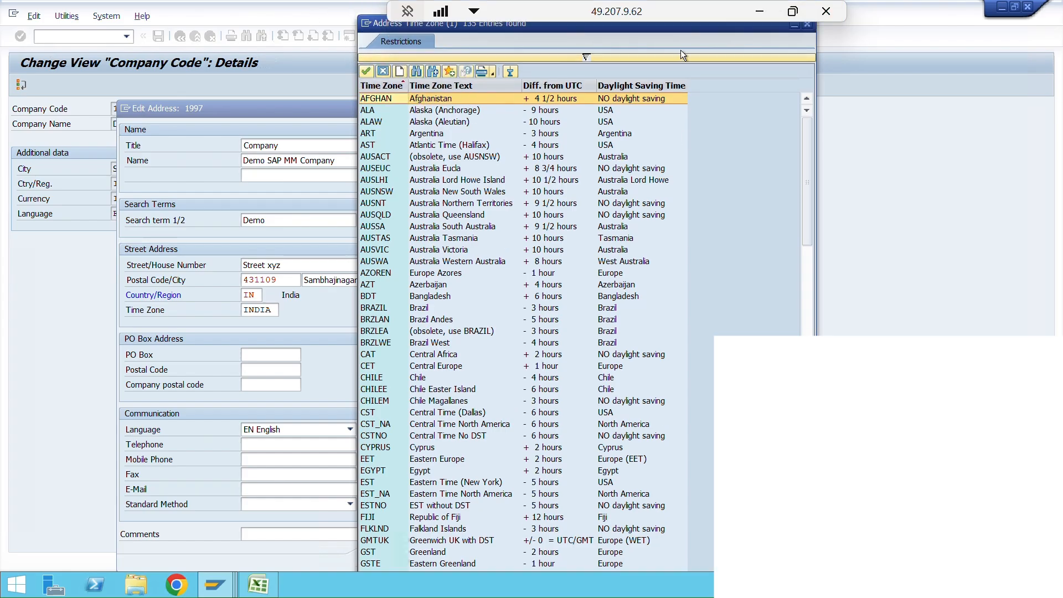
left_click_drag(809, 30, 792, 84)
left_click(791, 76)
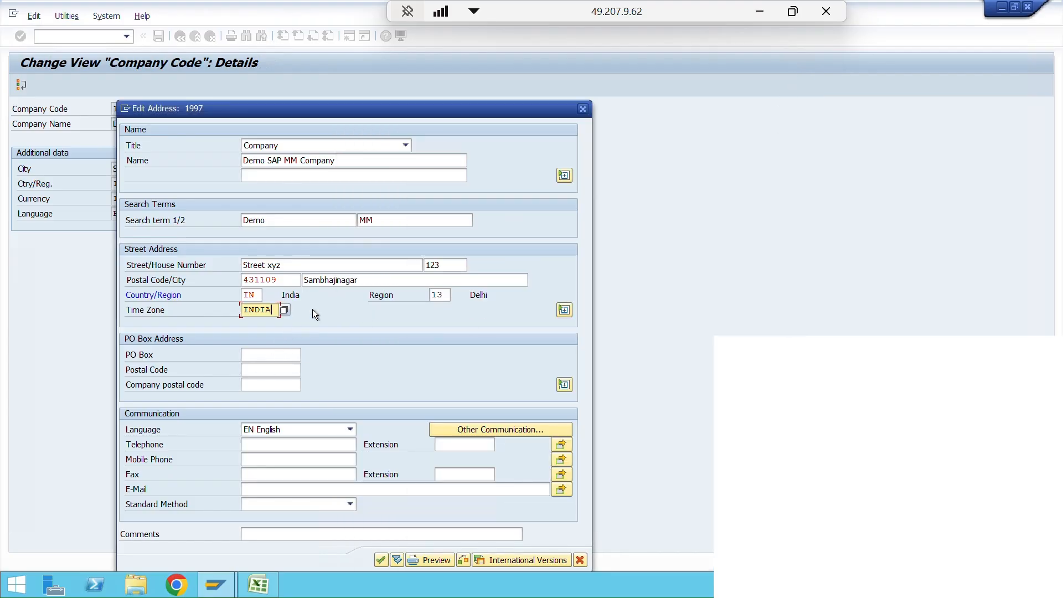
left_click(258, 354)
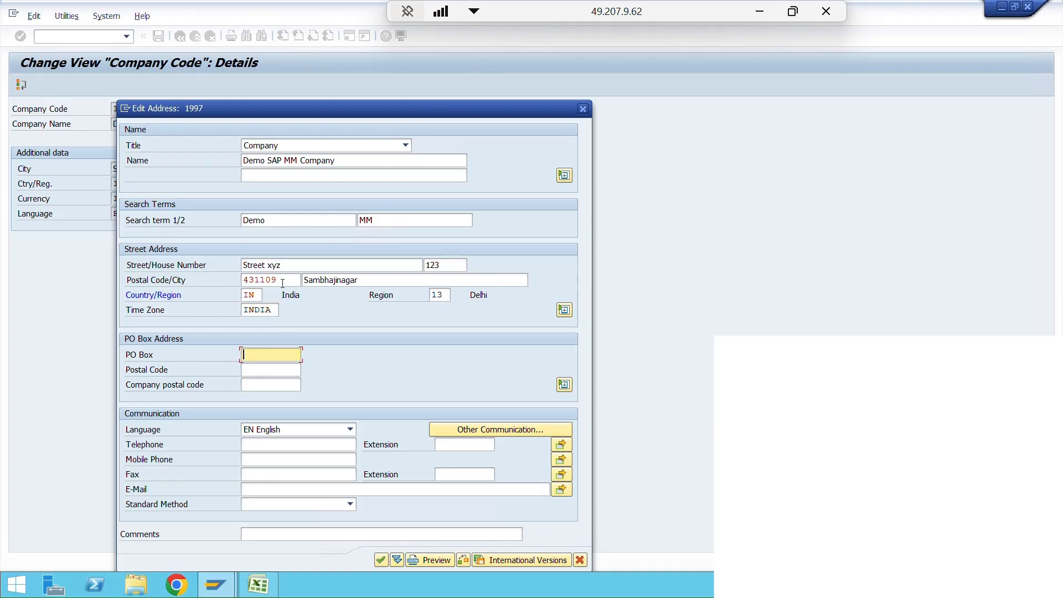
left_click(255, 368)
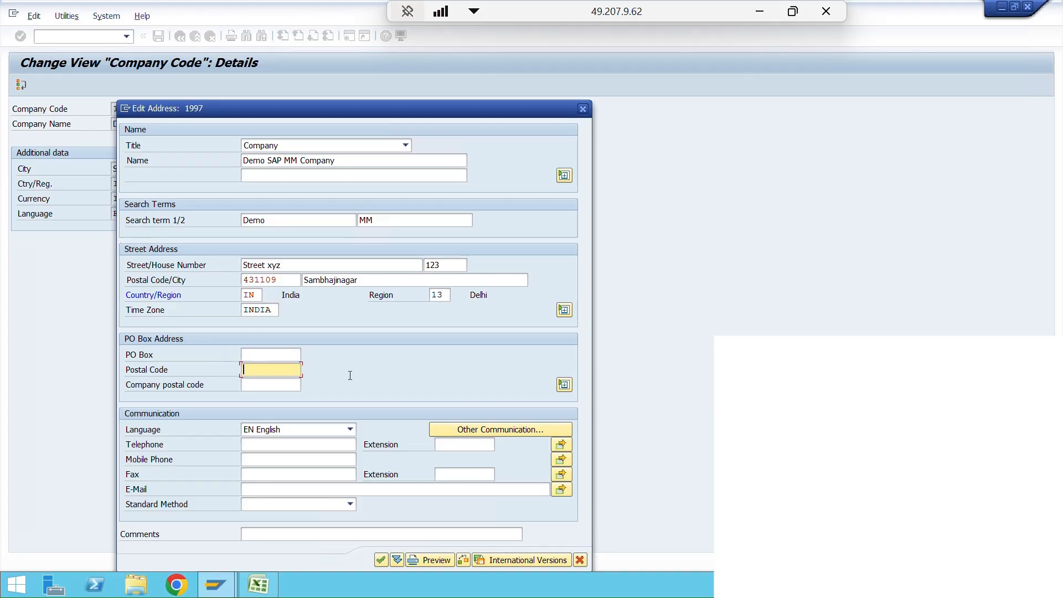
left_click(350, 430)
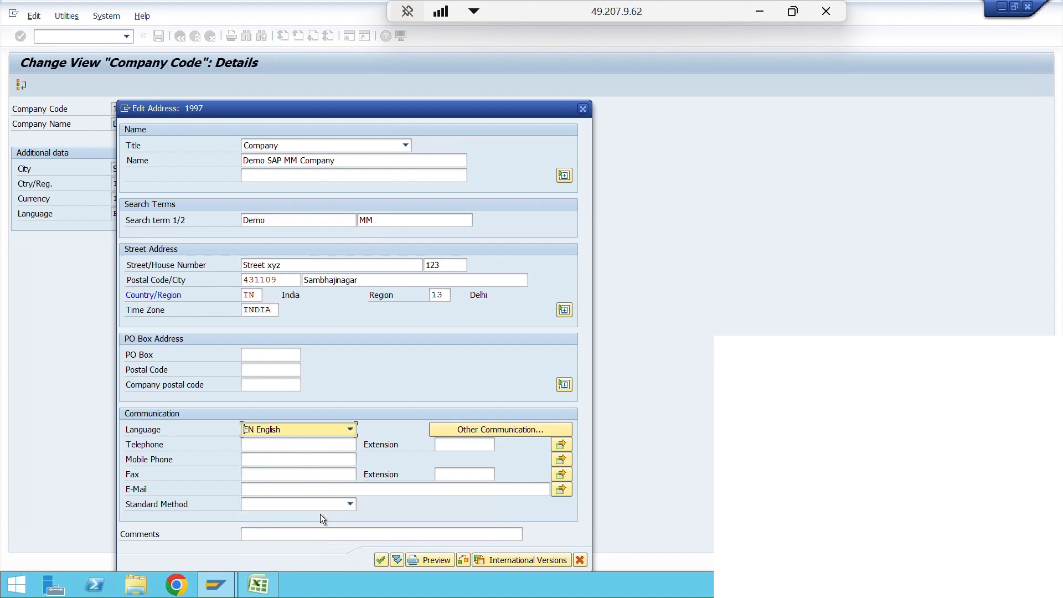
- Enter the company's mobile phone number and e-mail address in the communication data
left_click(279, 460)
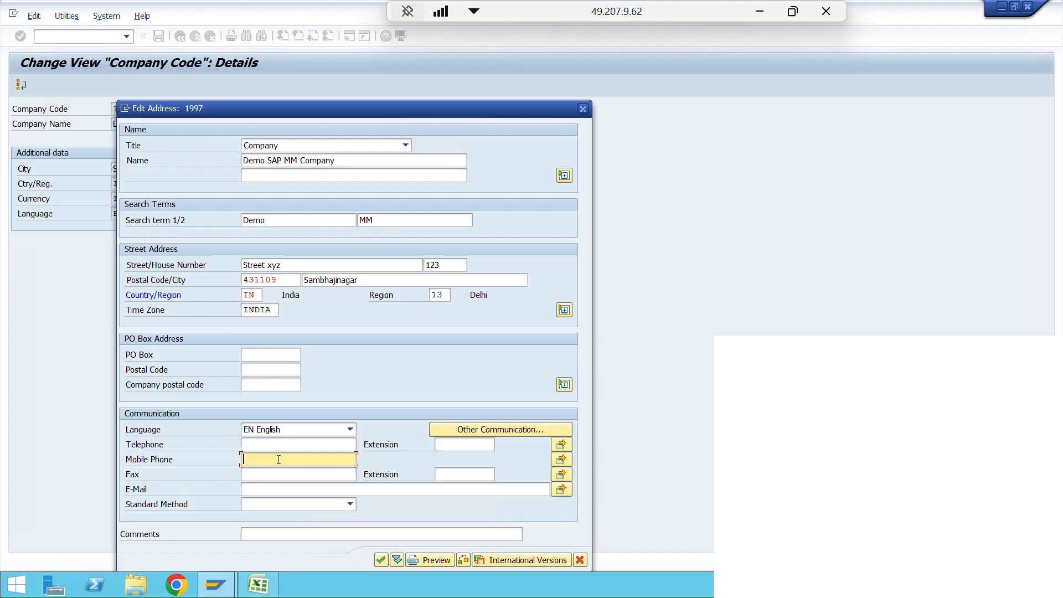
type("123456789")
left_click(283, 490)
type("d")
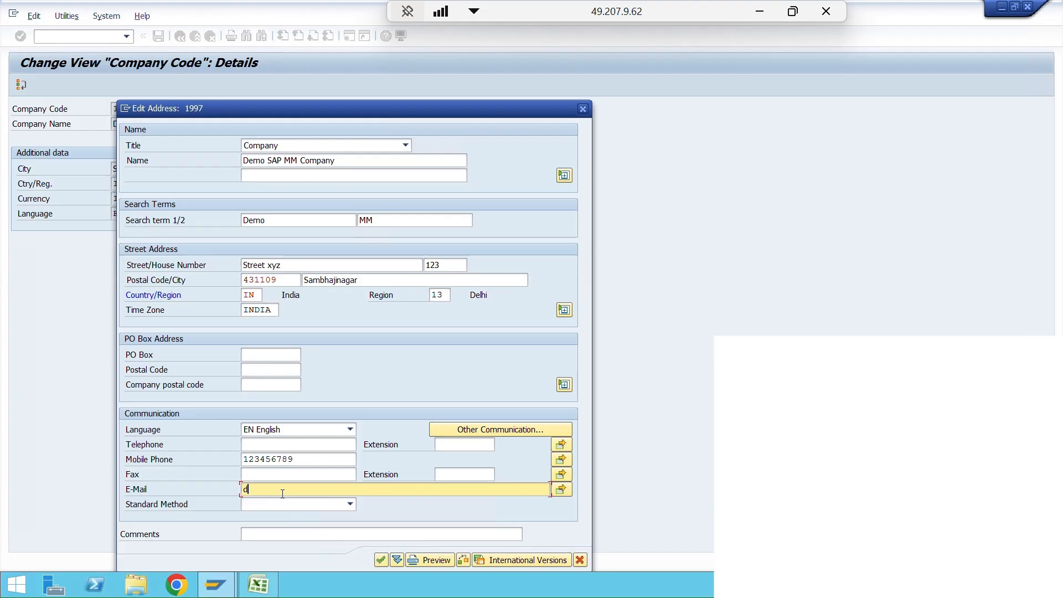
type("emo")
key("BackSpace")
type("@comp.com")
- Set the standard communication method to INT E-Mail, accept the address and reopen it for a check
left_click(350, 503)
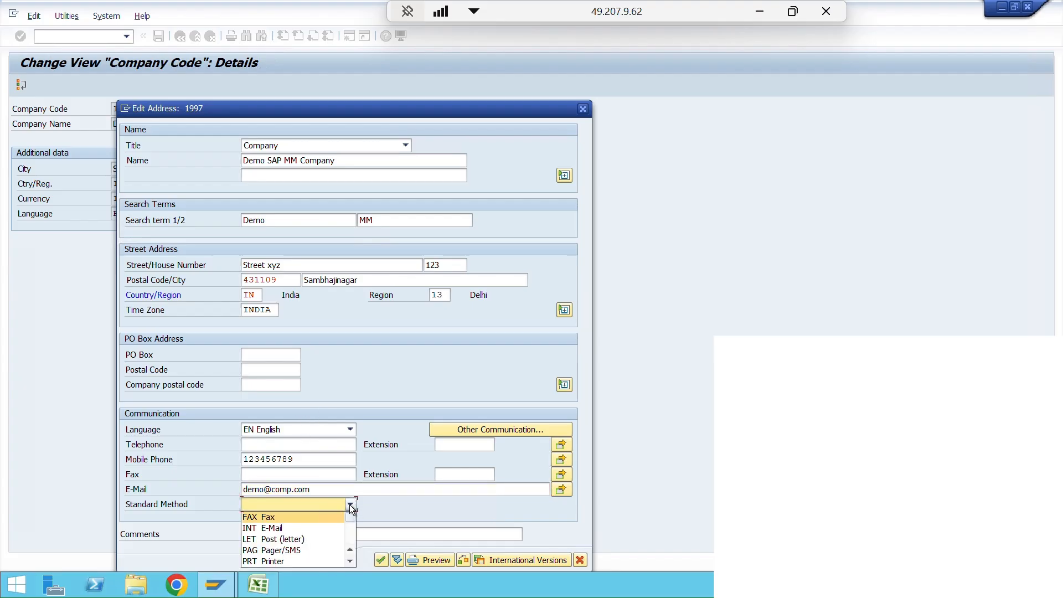
left_click(275, 528)
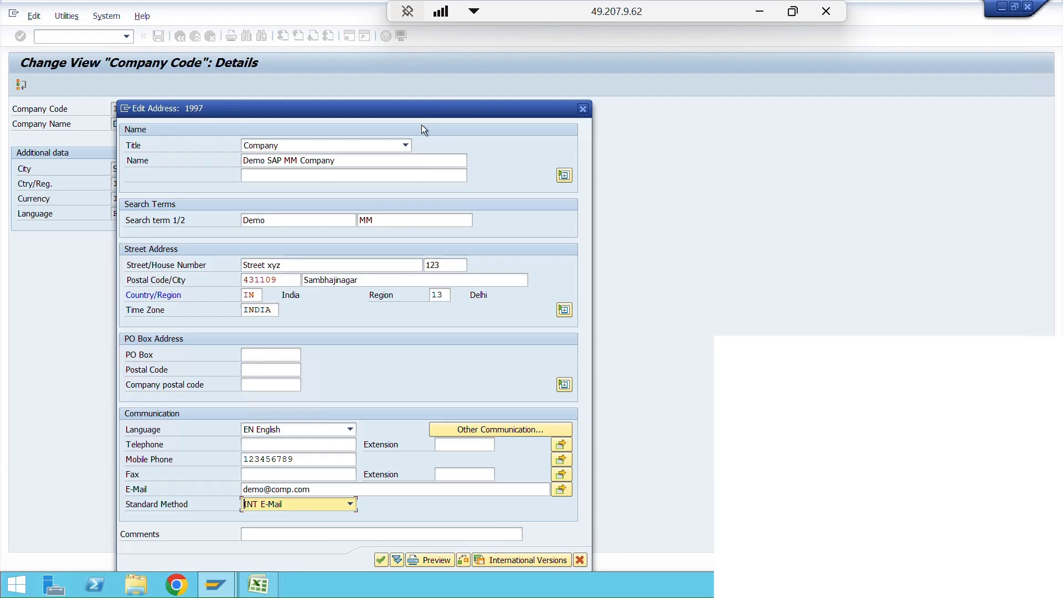
left_click(380, 560)
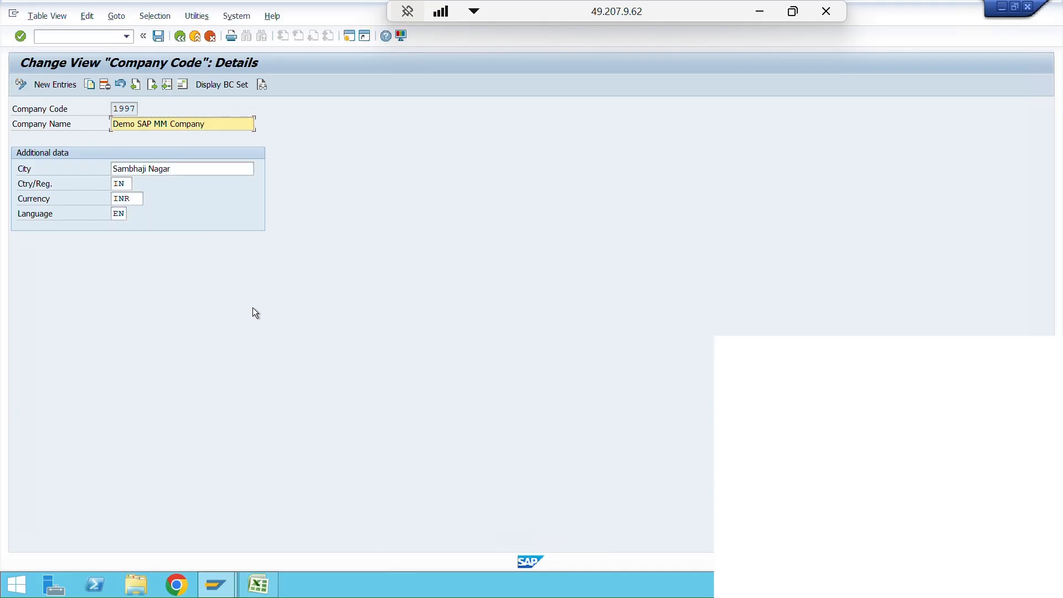
left_click(181, 85)
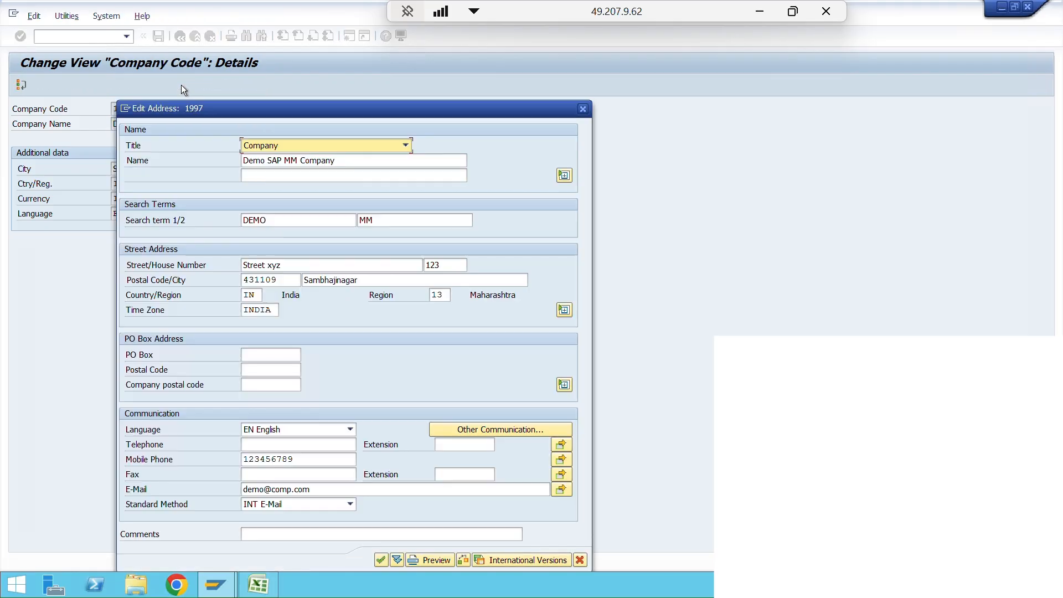
left_click(381, 559)
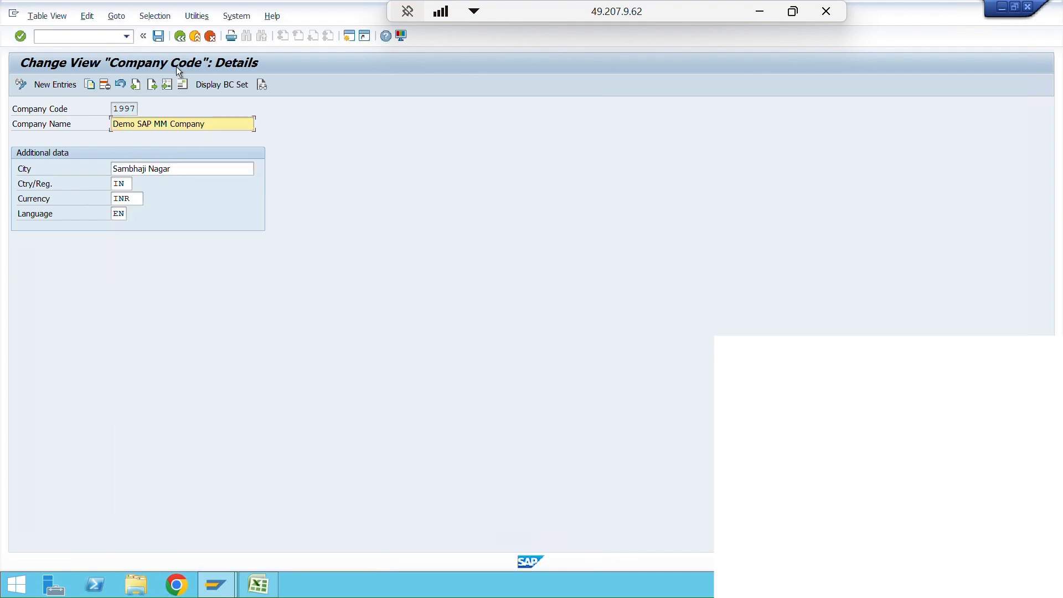
- Save the company code 1997 details to customizing request A4HK900180 and return to the implementation guide structure
left_click(158, 36)
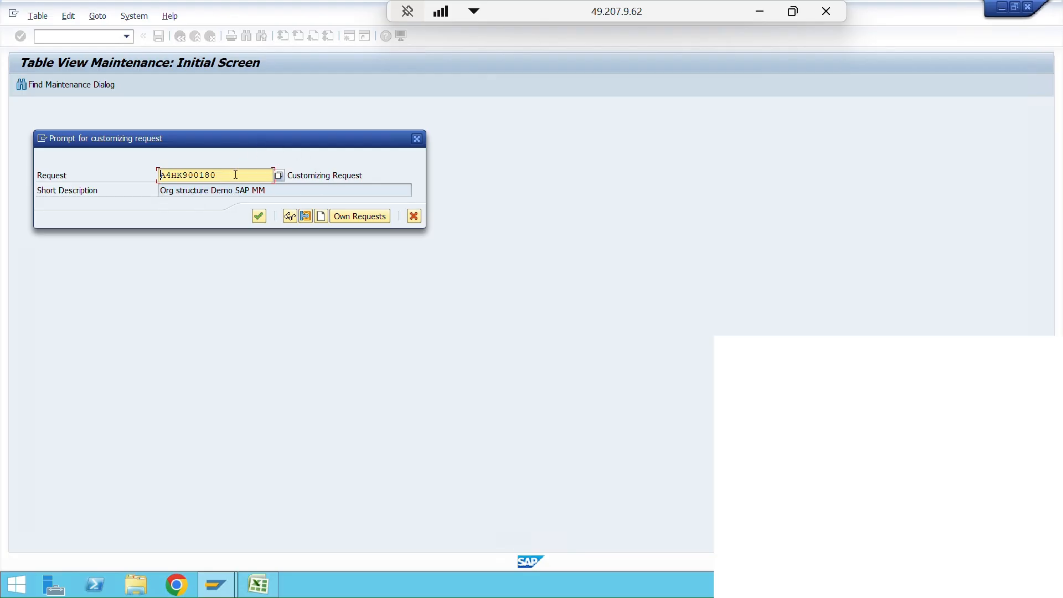
left_click_drag(239, 174, 160, 172)
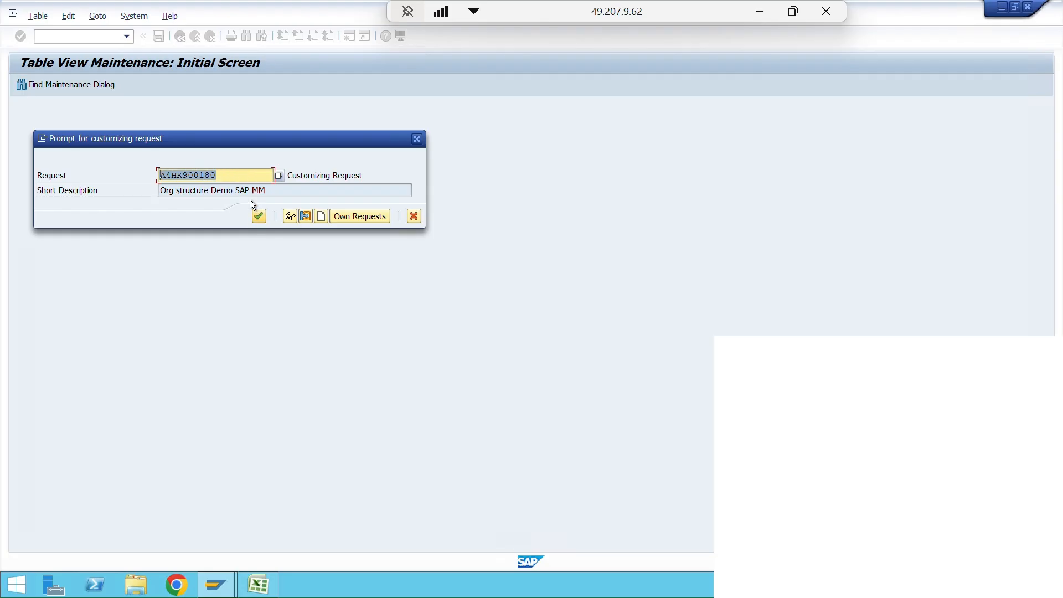
left_click(258, 216)
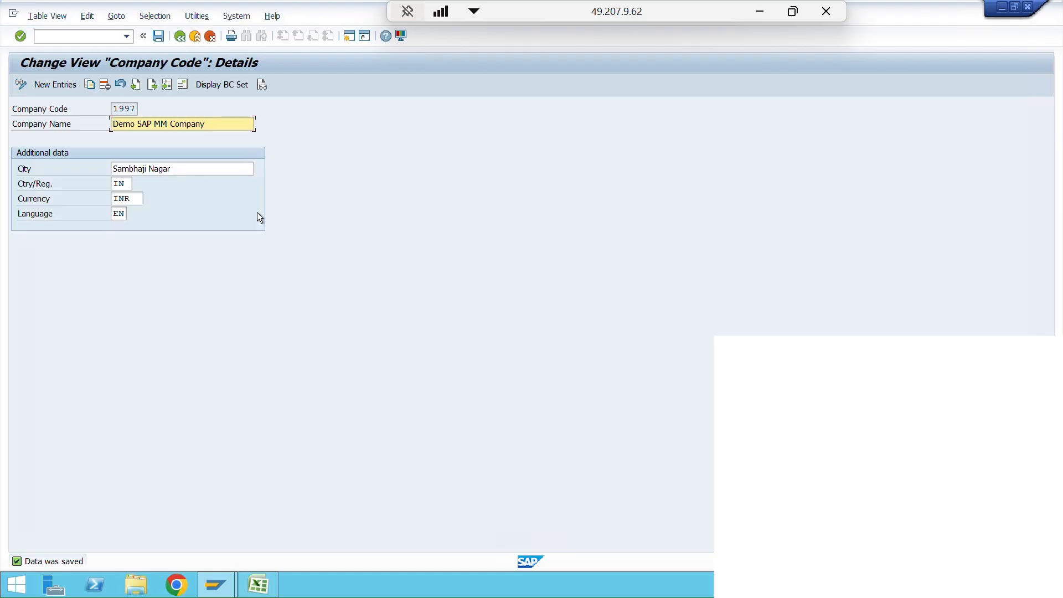
left_click(181, 43)
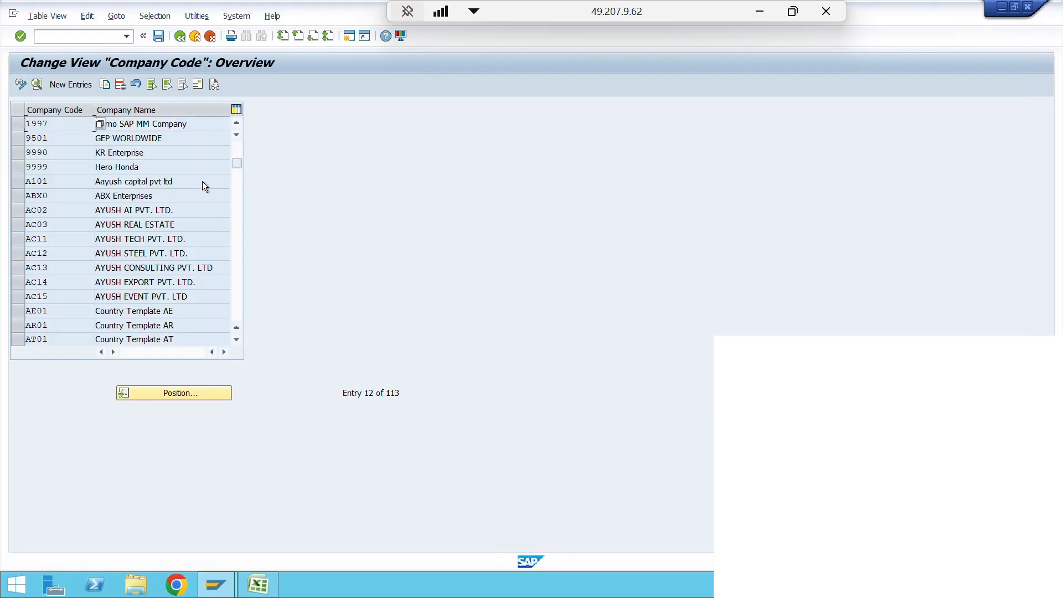
left_click(180, 40)
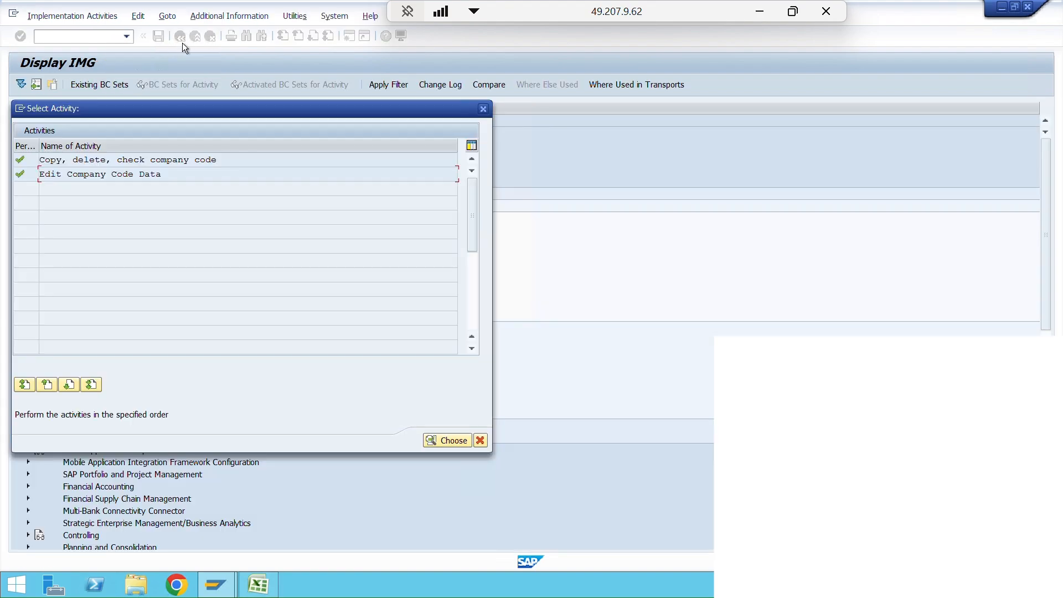
left_click(484, 109)
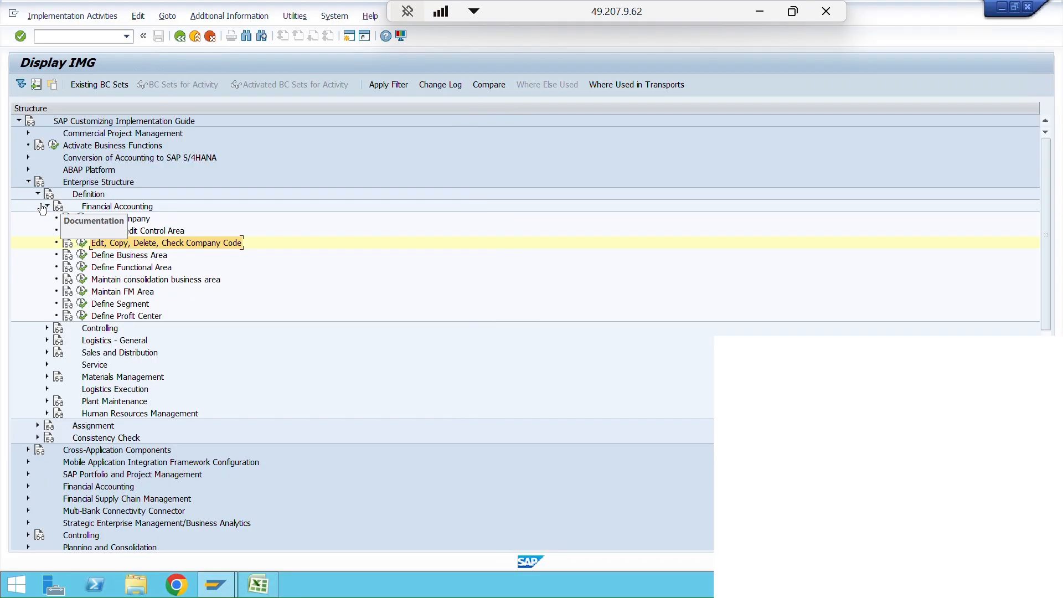
- Collapse the Financial Accounting definitions and open the Copy, delete, check plant activity under Logistics - General
left_click(47, 207)
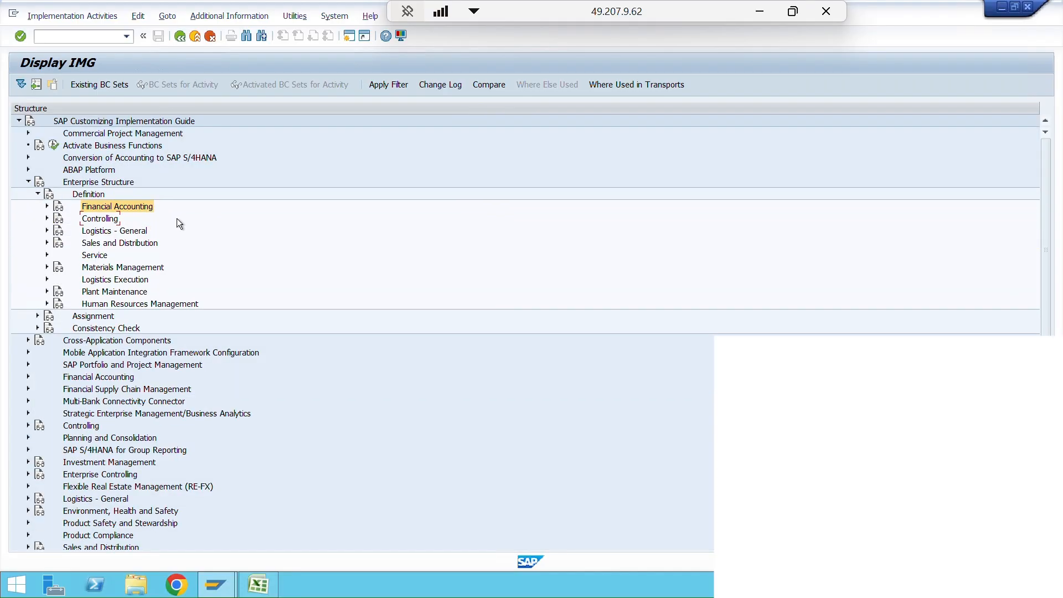
left_click(147, 232)
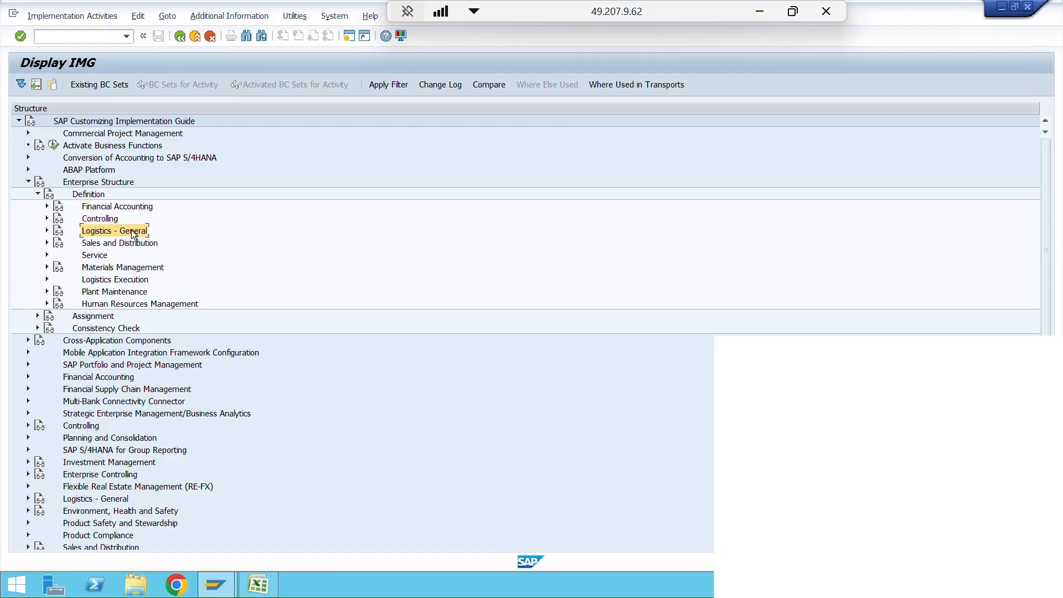
left_click(46, 230)
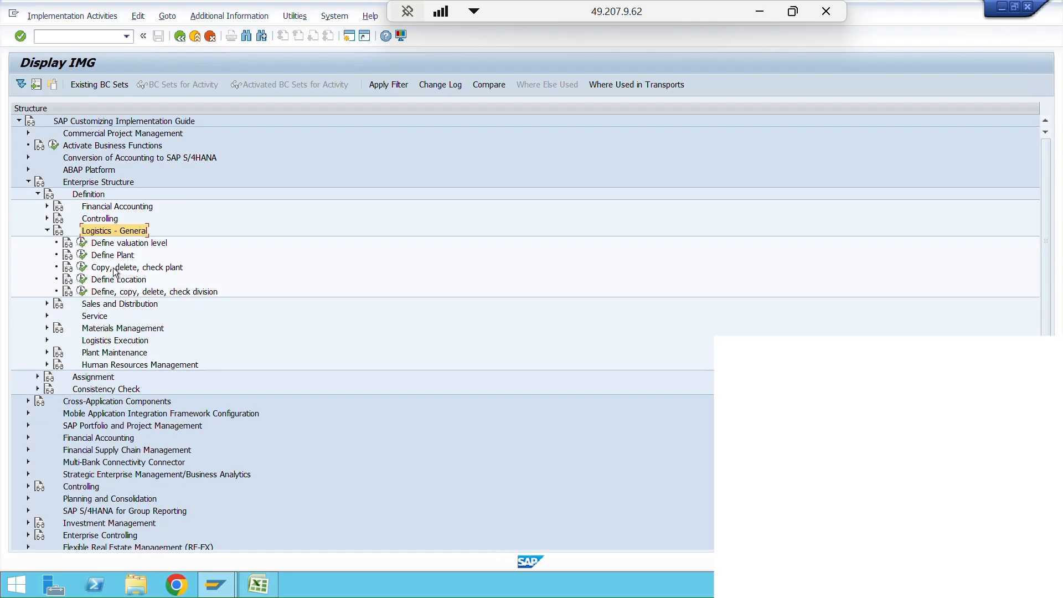
left_click(118, 256)
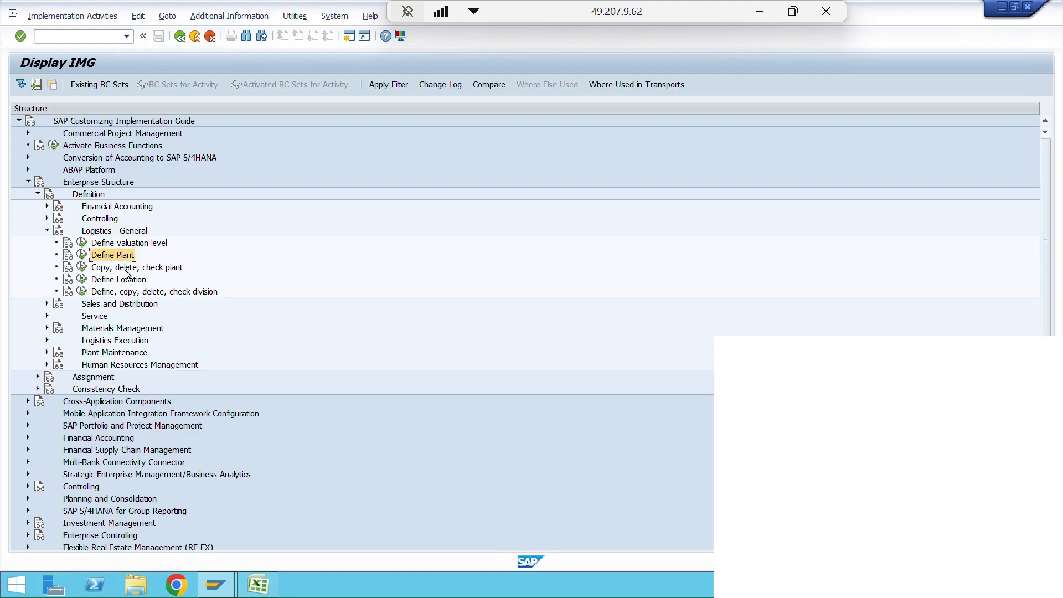
left_click(127, 270)
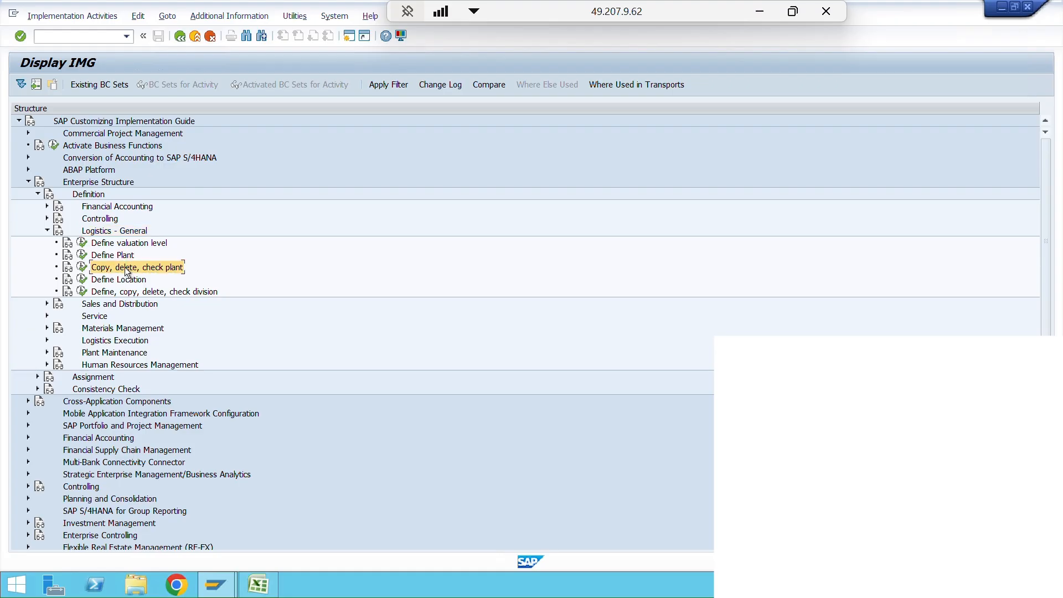
left_click(119, 256)
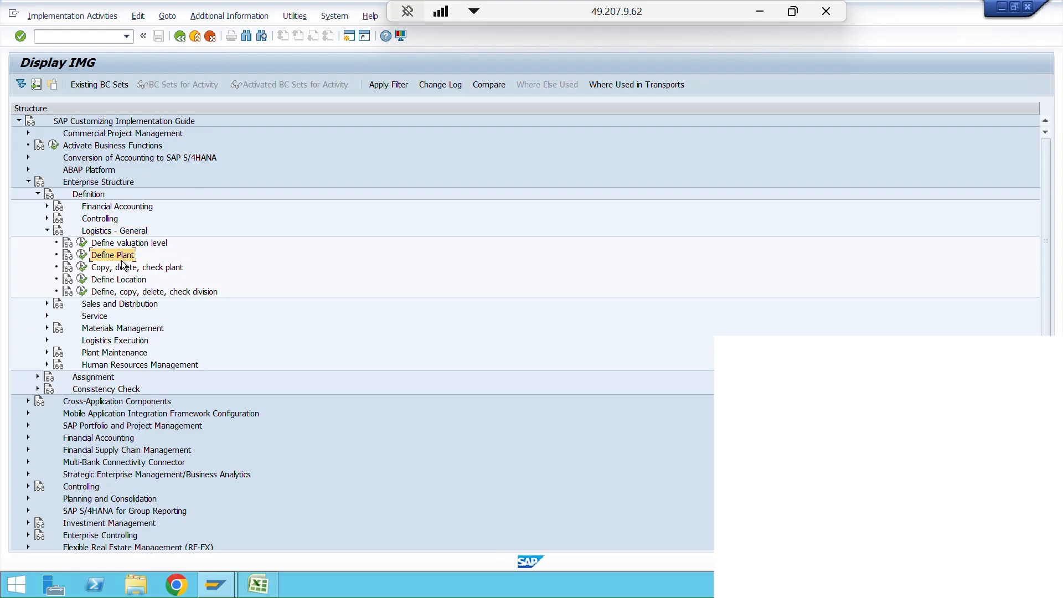
left_click(83, 269)
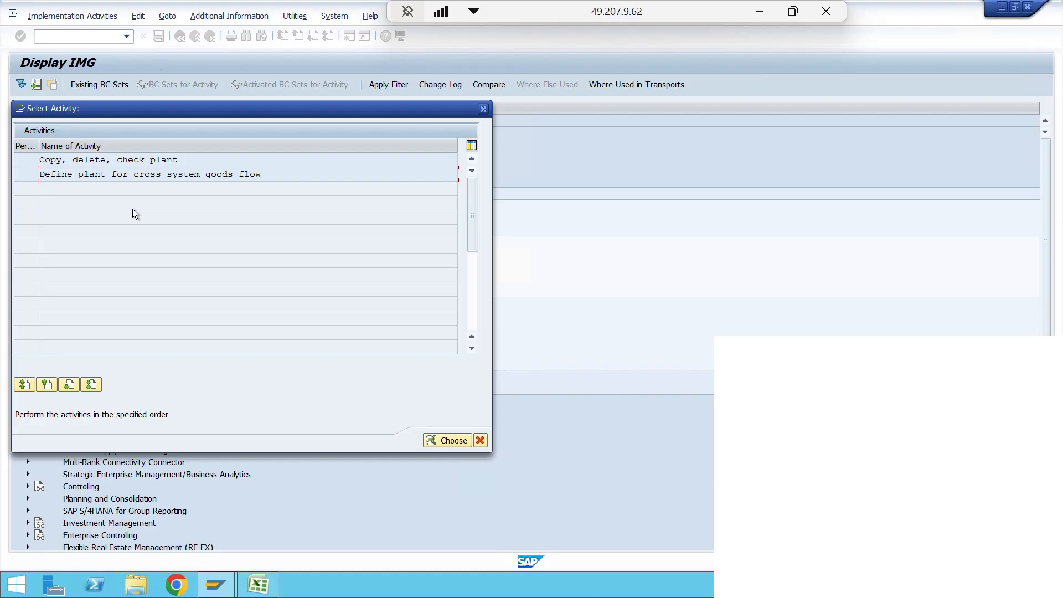
left_click(124, 159)
double_click(124, 161)
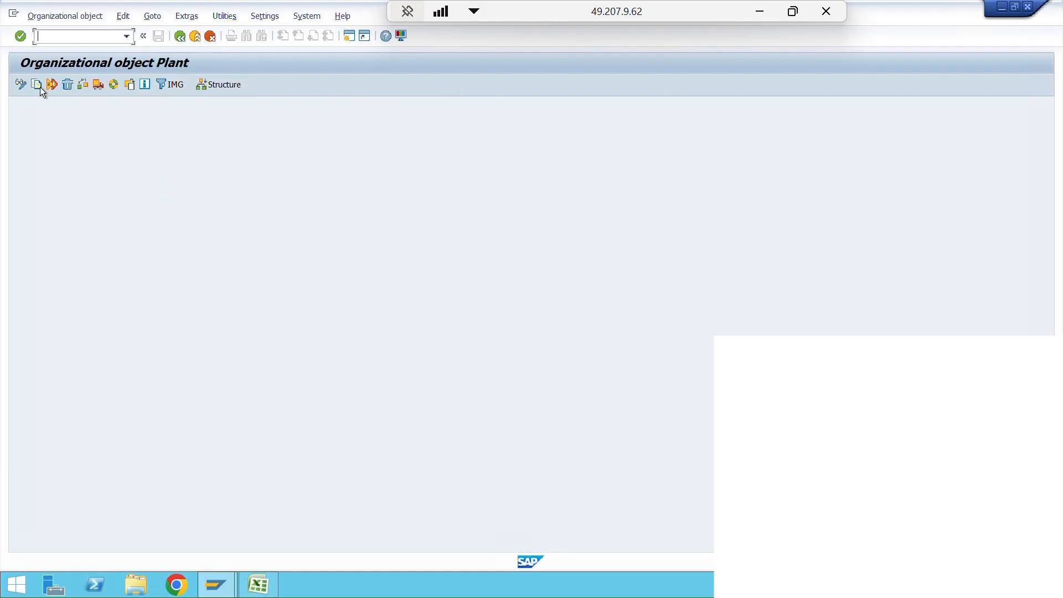
- Start copying a plant and choose P001, Test MM plant 1, as the source by searching the plant list
left_click(36, 86)
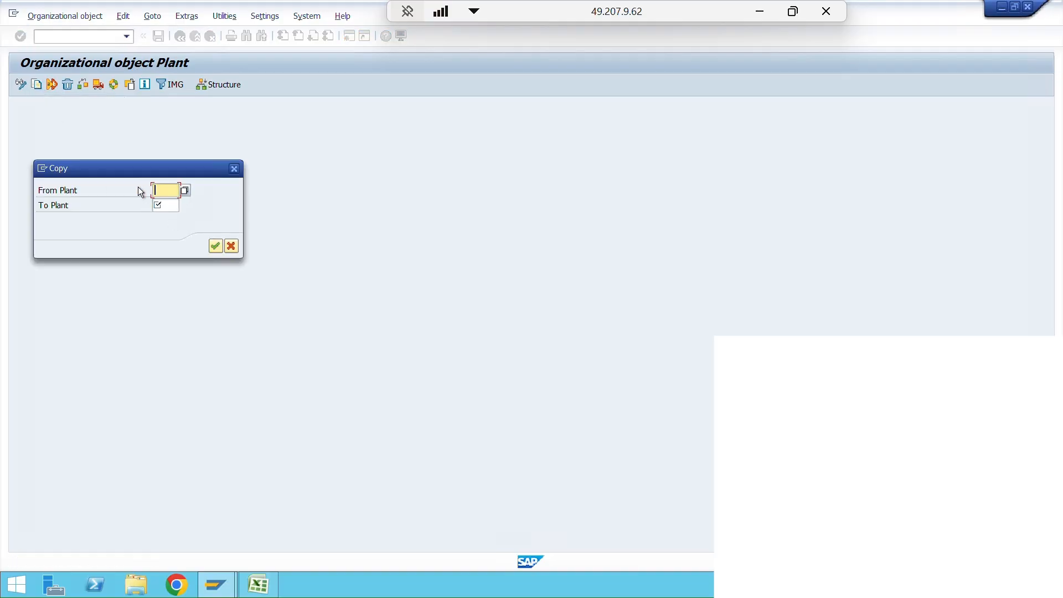
left_click(185, 191)
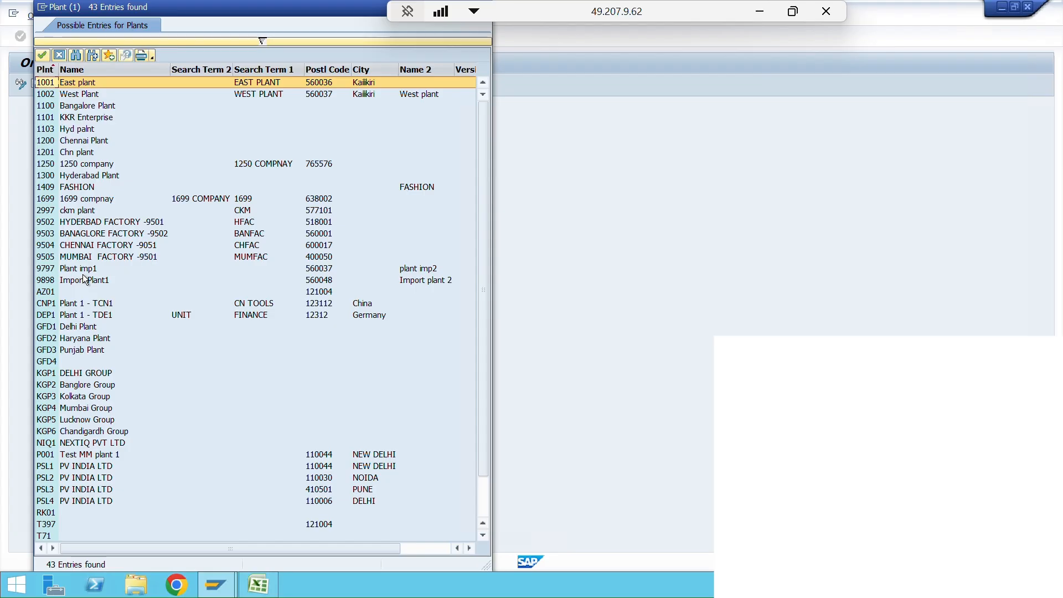
key("ctrl+f")
type("p001")
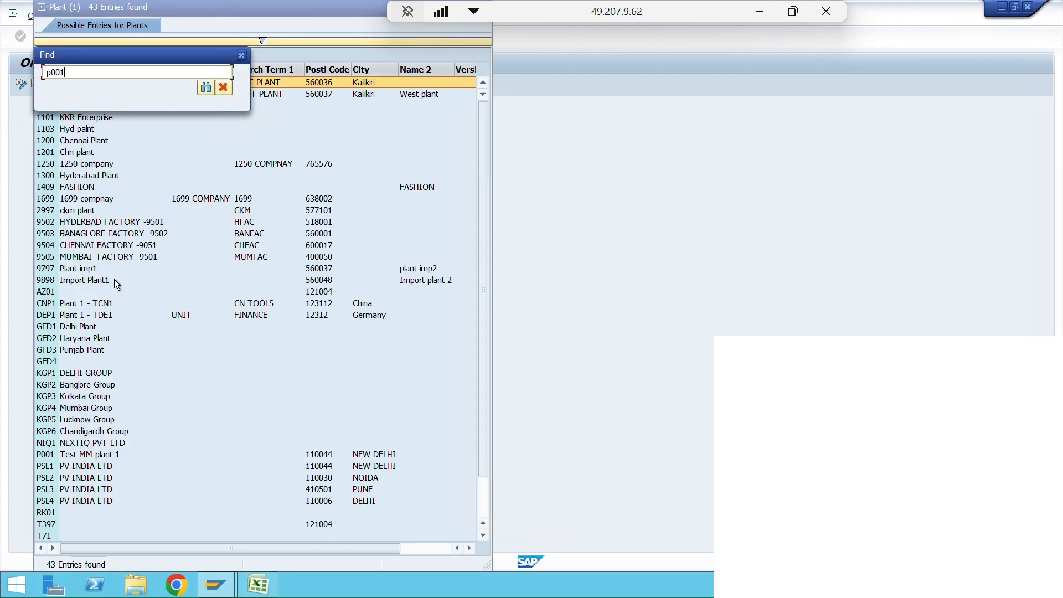
left_click(205, 88)
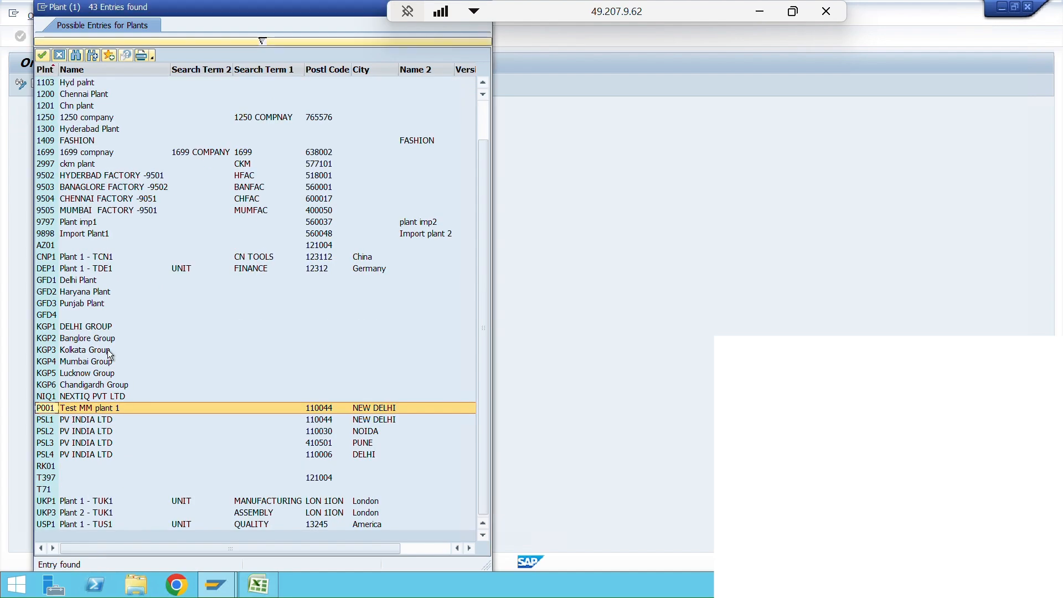
double_click(90, 408)
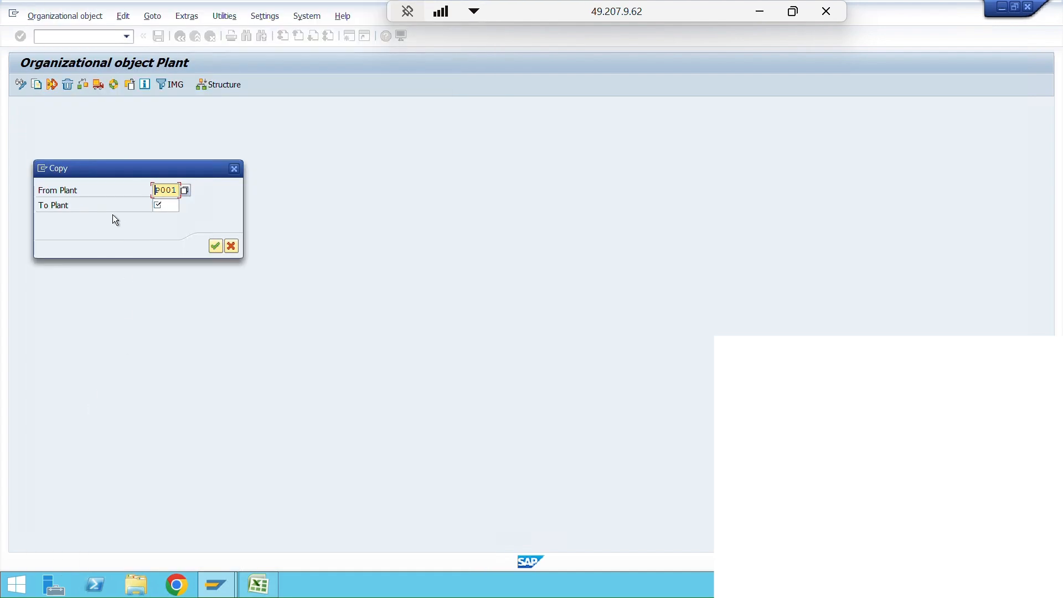
- Copy the source plant to PL01 without transporting number ranges, recording it in customizing request A4HK900180
left_click(173, 209)
type("pl")
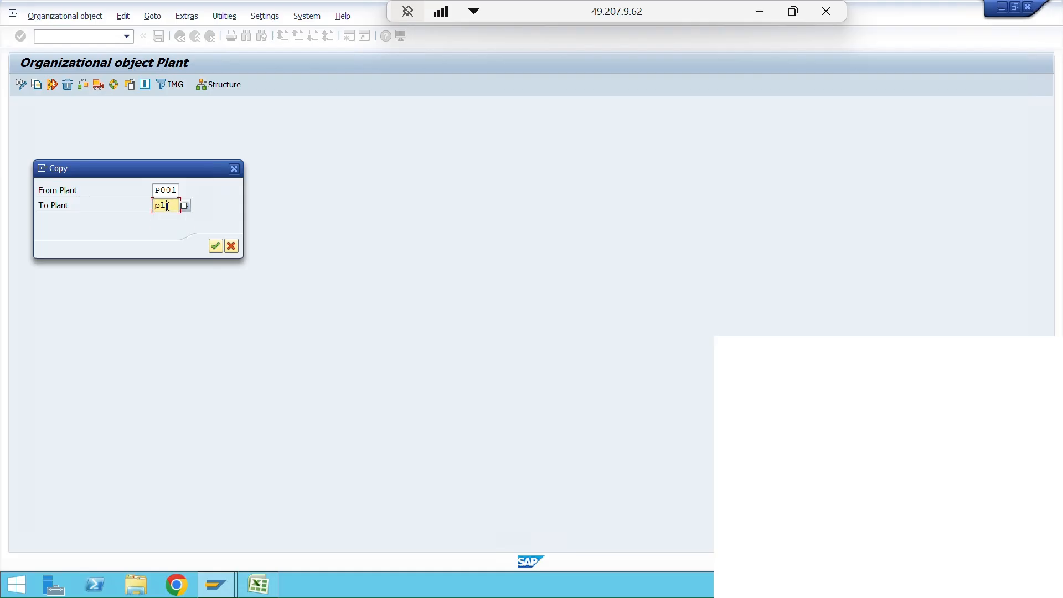
type("01")
left_click(213, 247)
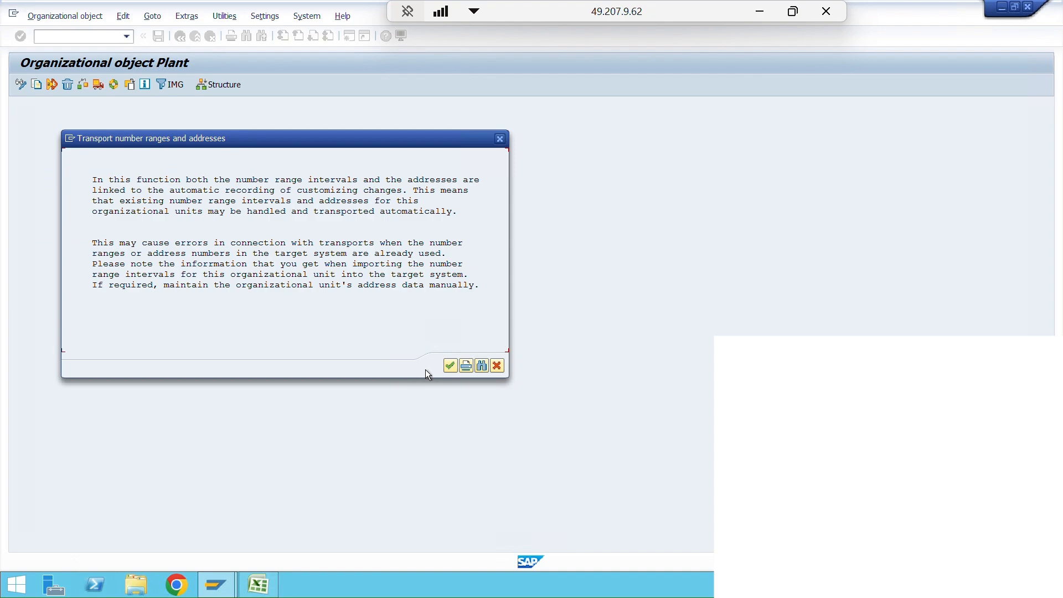
left_click(448, 367)
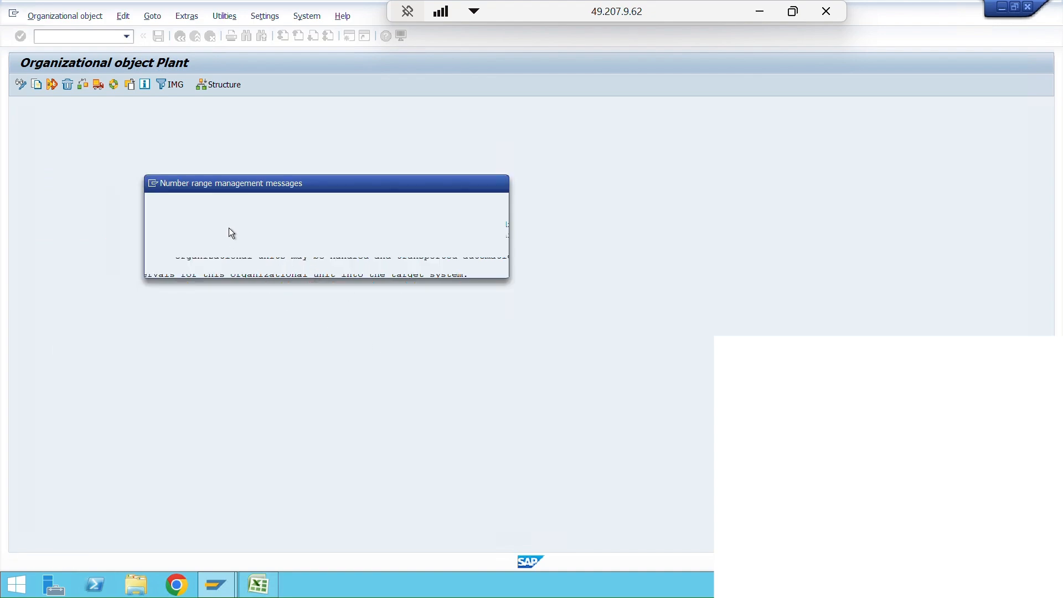
left_click(296, 266)
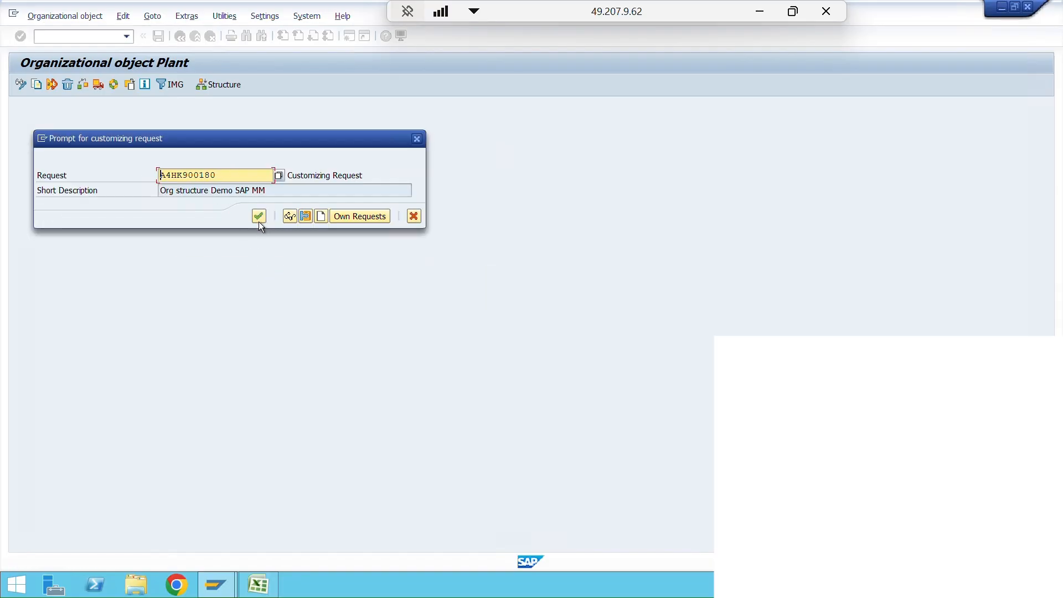
left_click(260, 217)
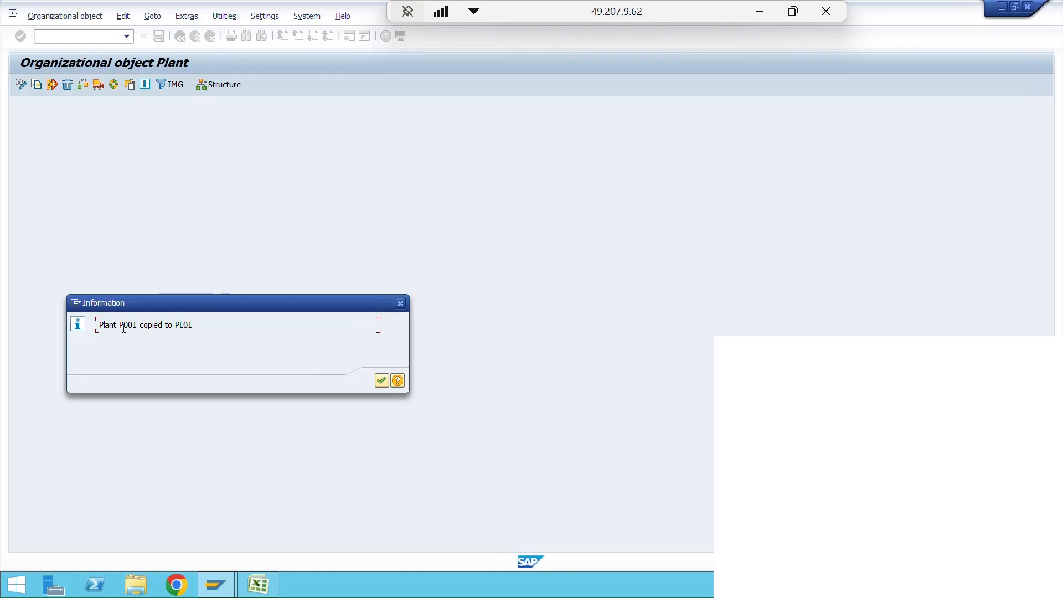
left_click(381, 382)
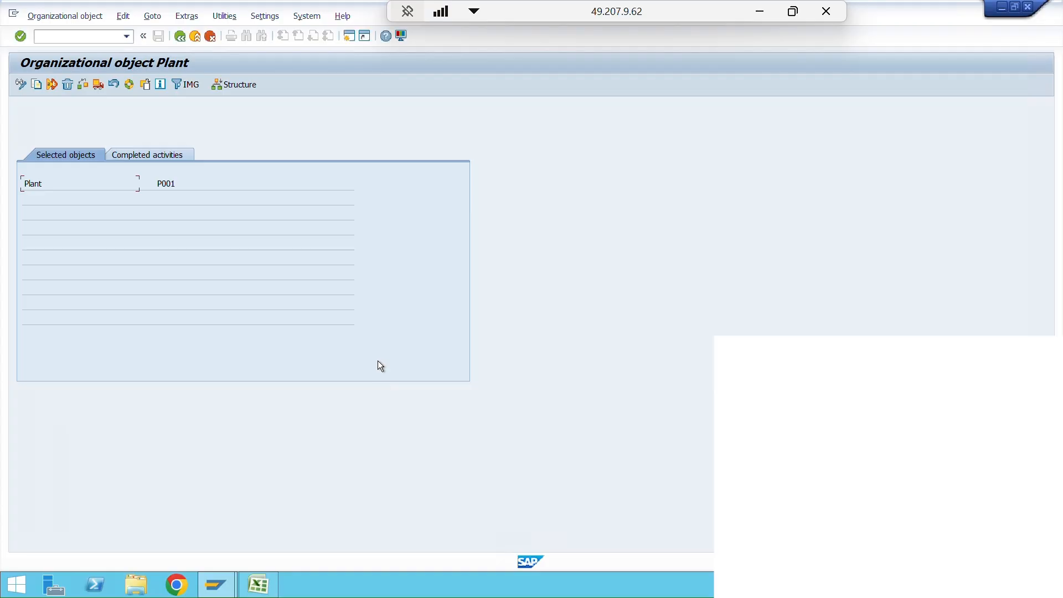
- Reopen the Copy, delete, check plant activity and set up a copy from plant P001 to plant PL02
left_click(184, 37)
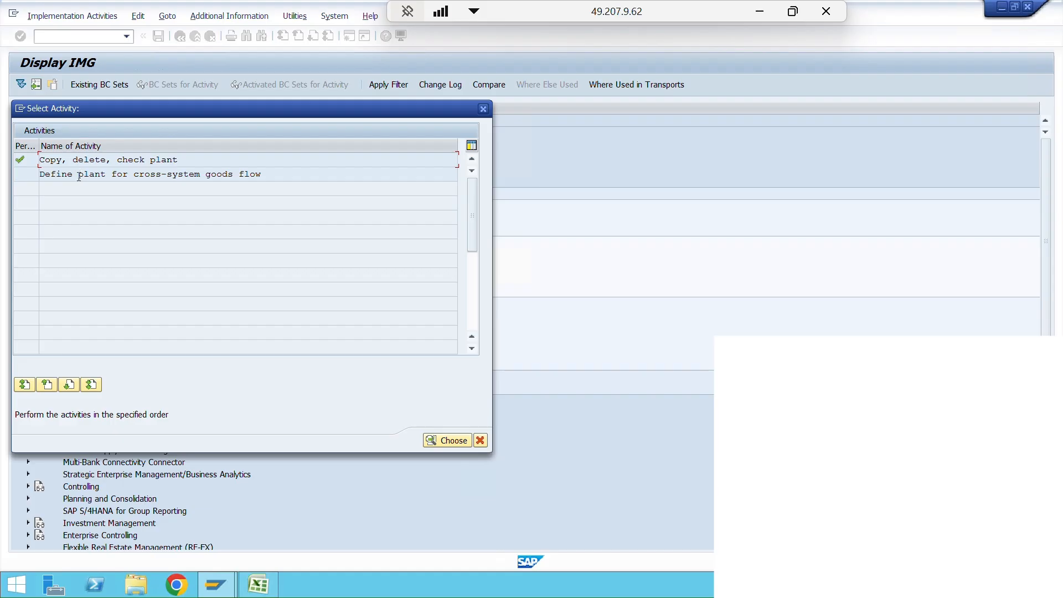
double_click(90, 159)
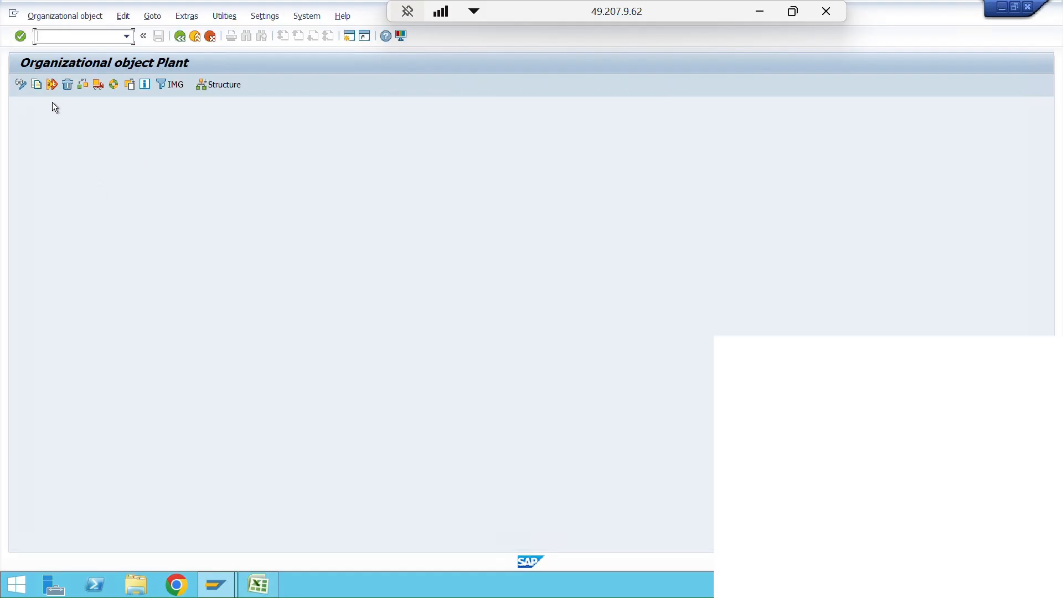
left_click(37, 85)
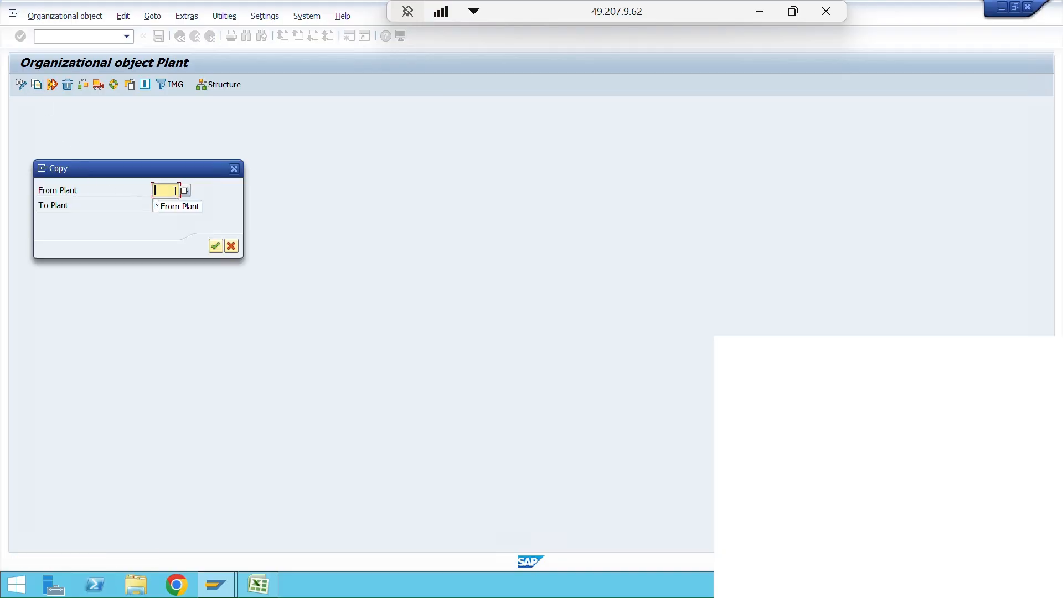
type("pl0")
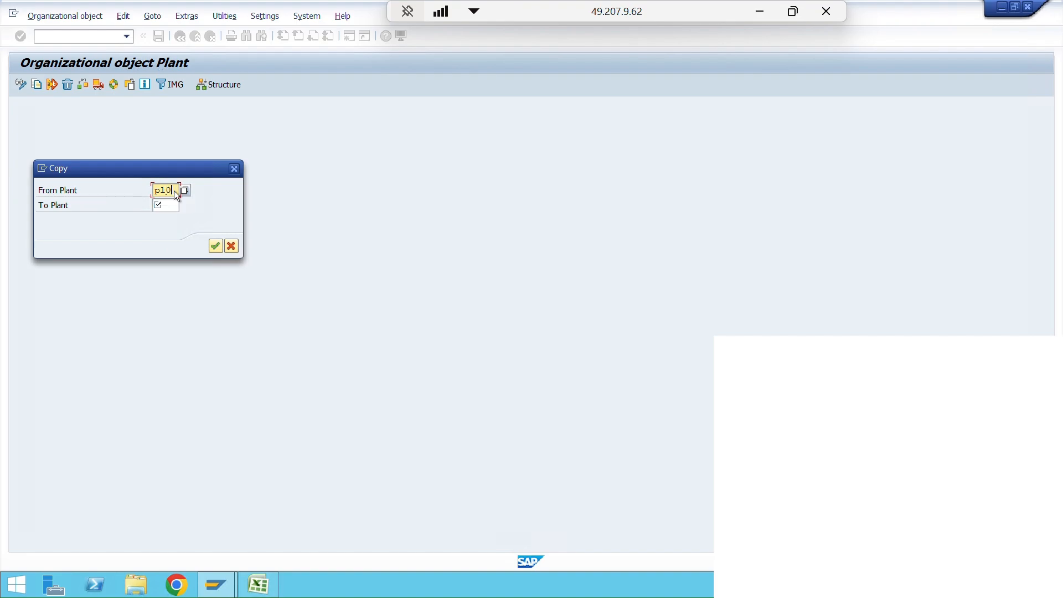
key("BackSpace")
type("001")
left_click(167, 207)
type("p102")
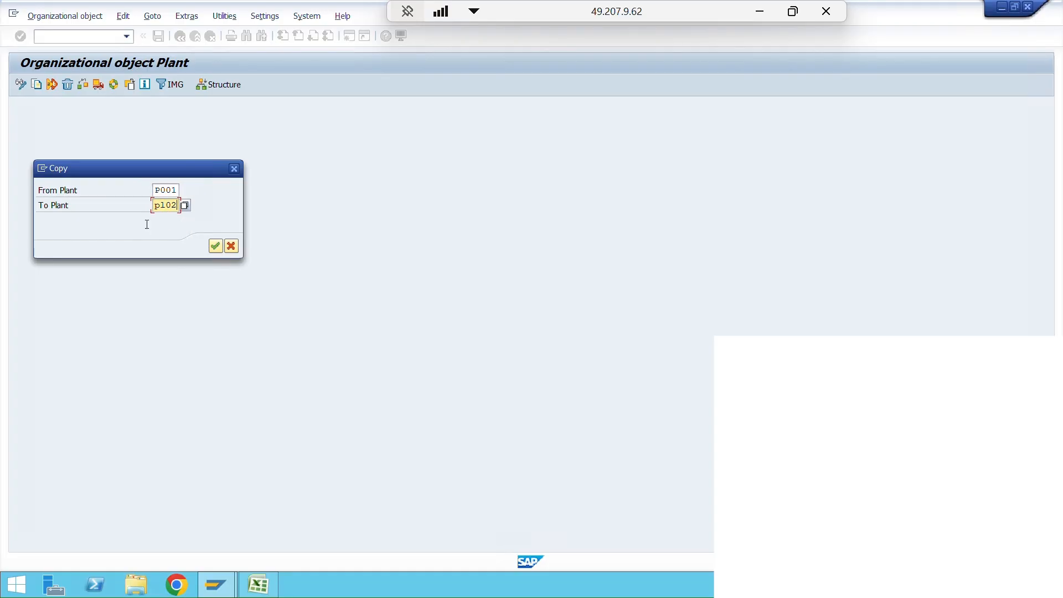
- Run the copy to plant PL02 without transporting number ranges, recording it in customizing request A4HK900180
left_click(216, 246)
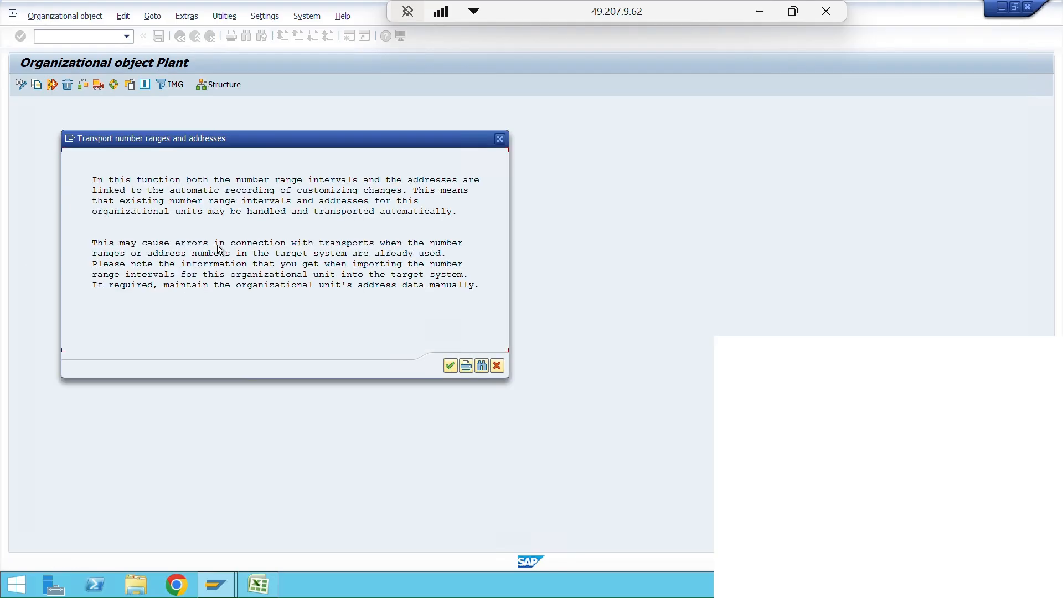
left_click(443, 369)
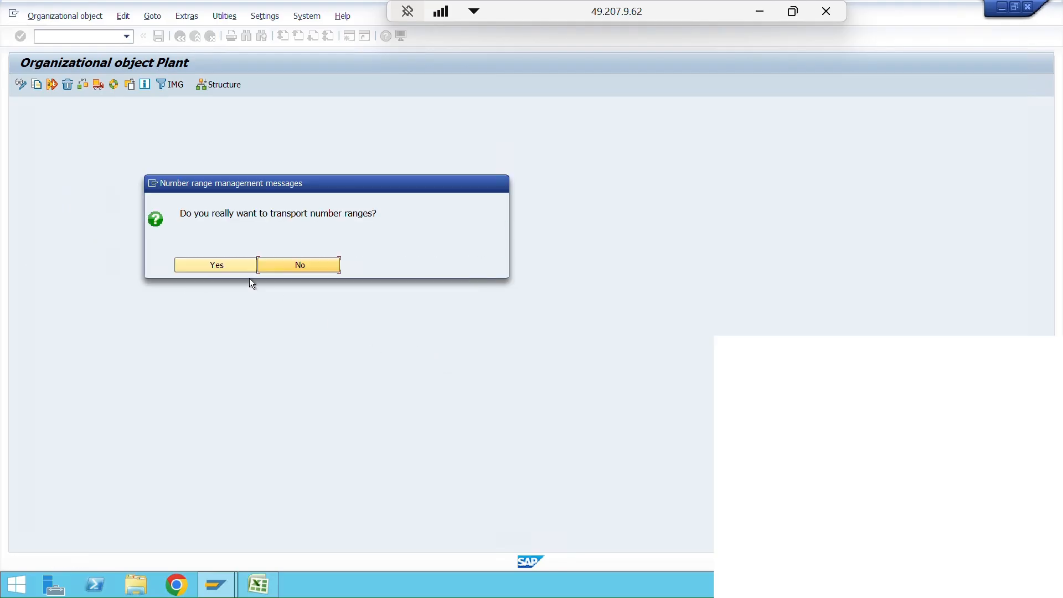
left_click(272, 267)
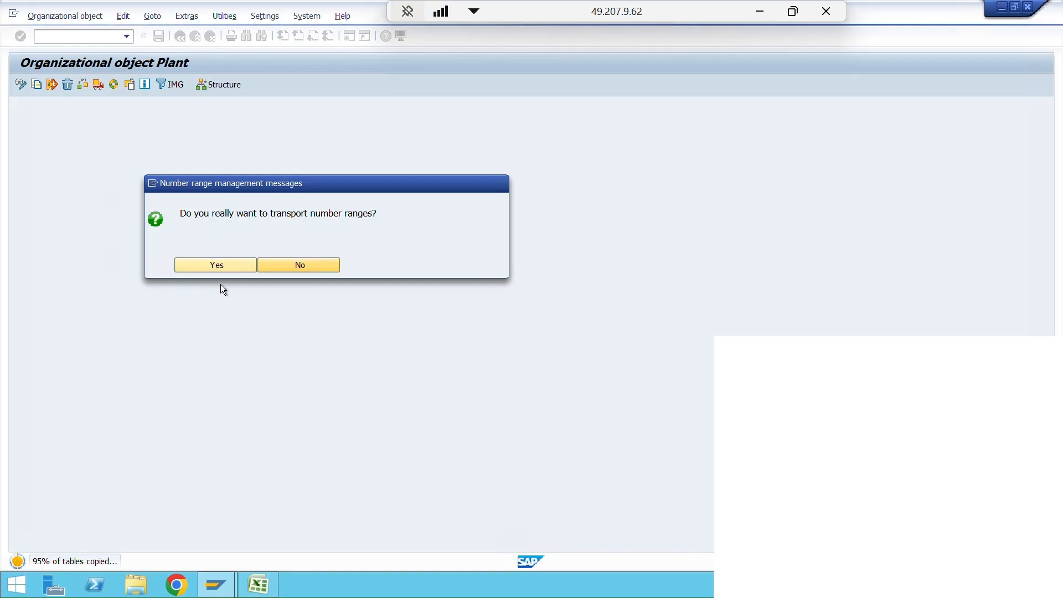
left_click(259, 216)
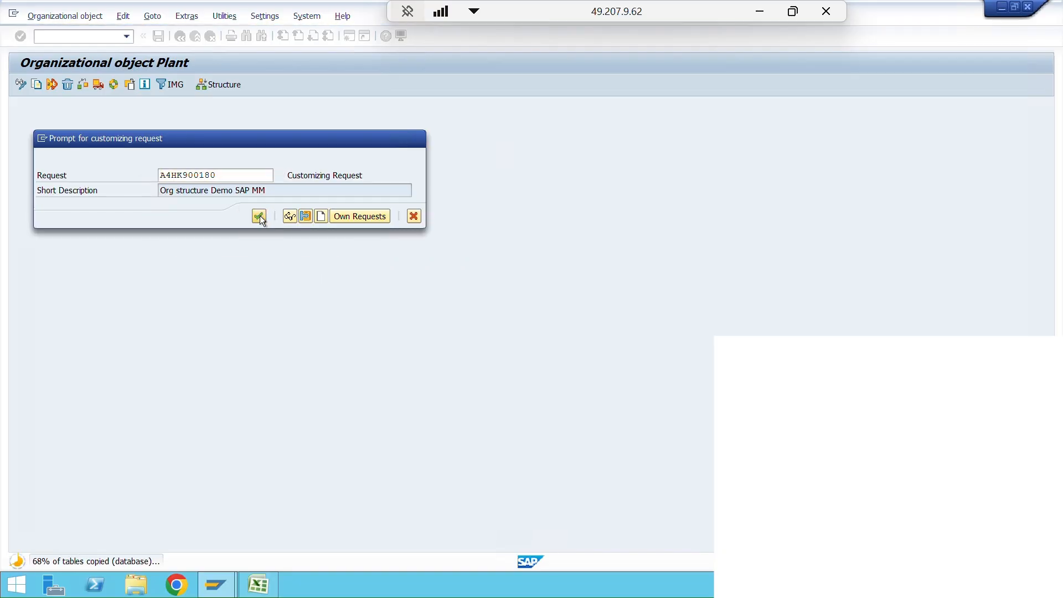
left_click(382, 381)
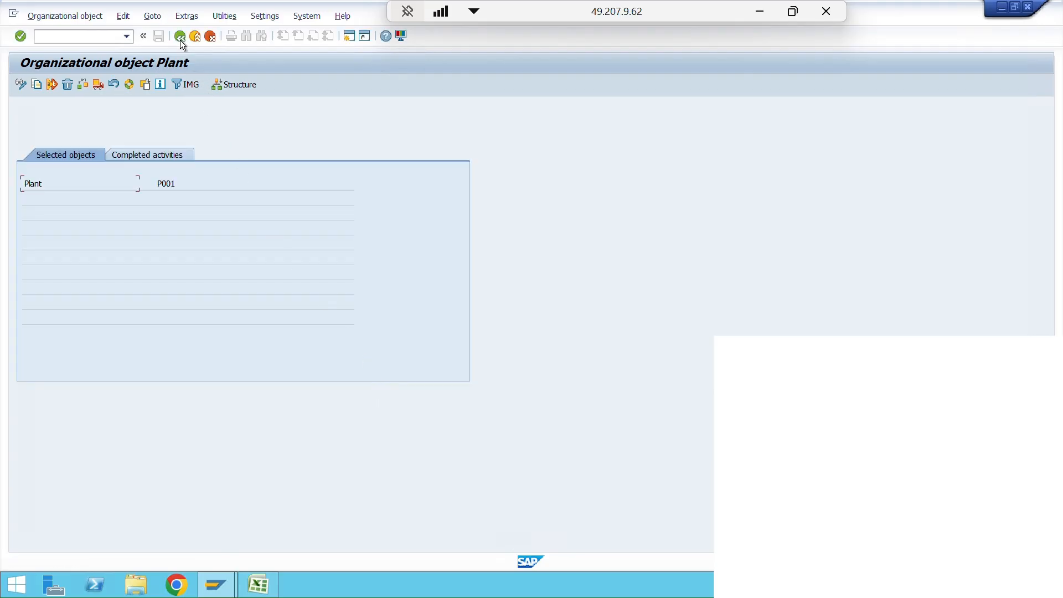
- Leave the plant copy function and open the Define Plant activity under Logistics - General
left_click(180, 39)
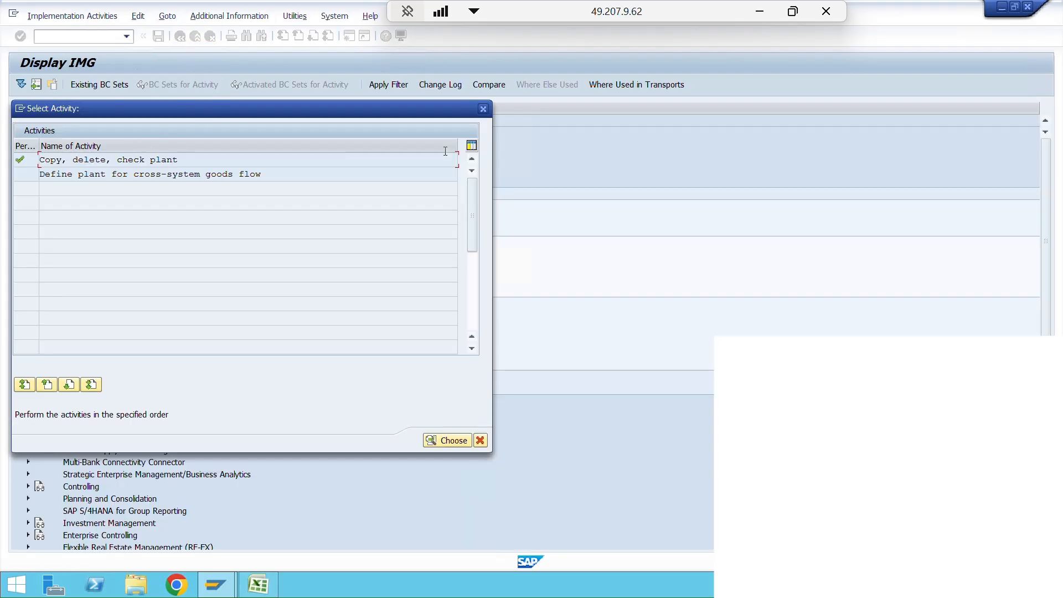
left_click(483, 109)
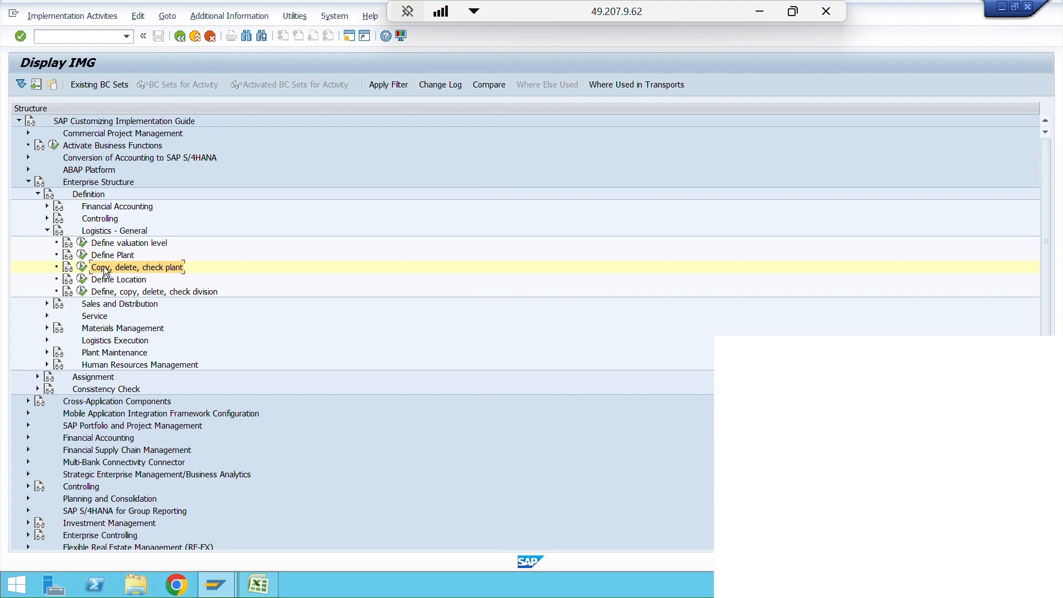
left_click(112, 256)
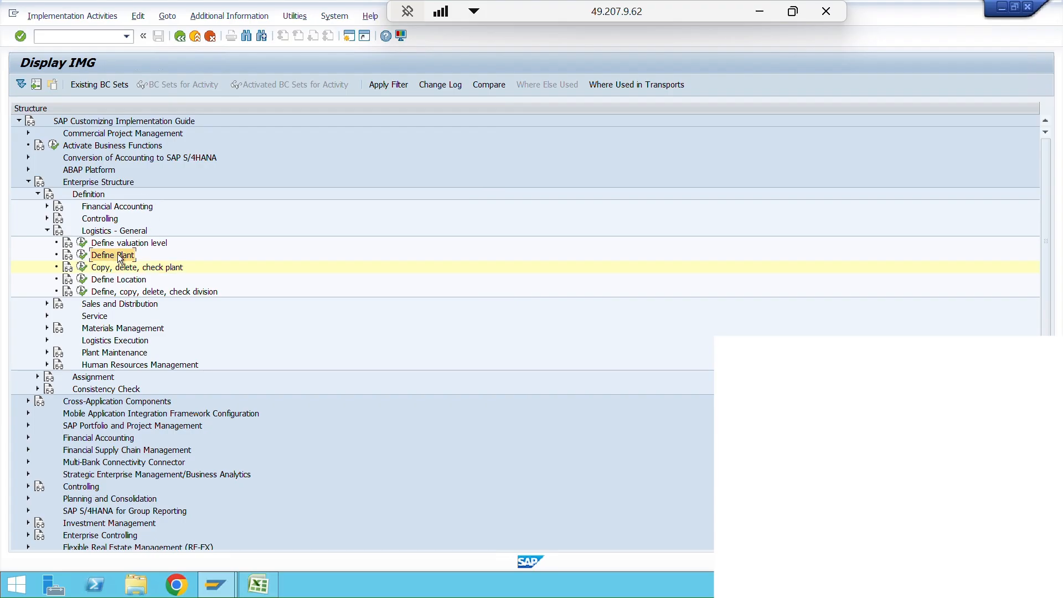
left_click(83, 256)
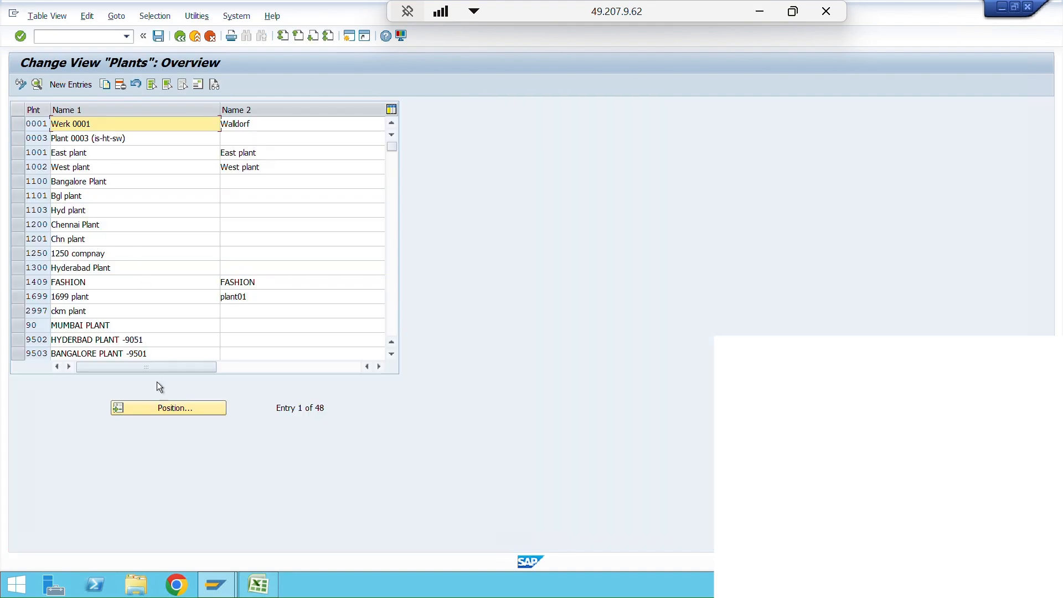
- Position the plants overview at plant PL01
left_click(178, 407)
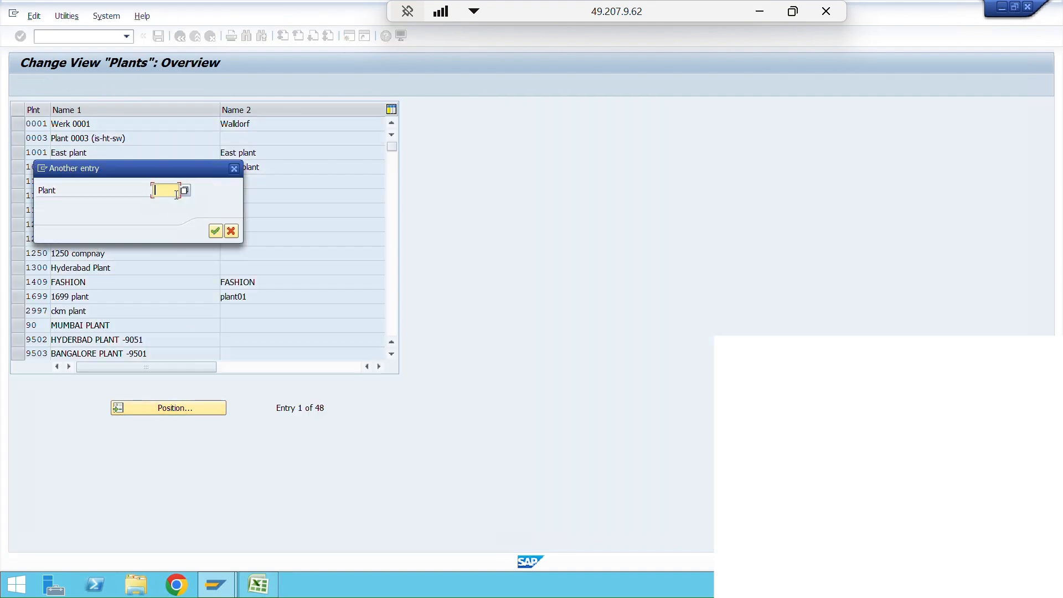
type("pl01")
key("Return")
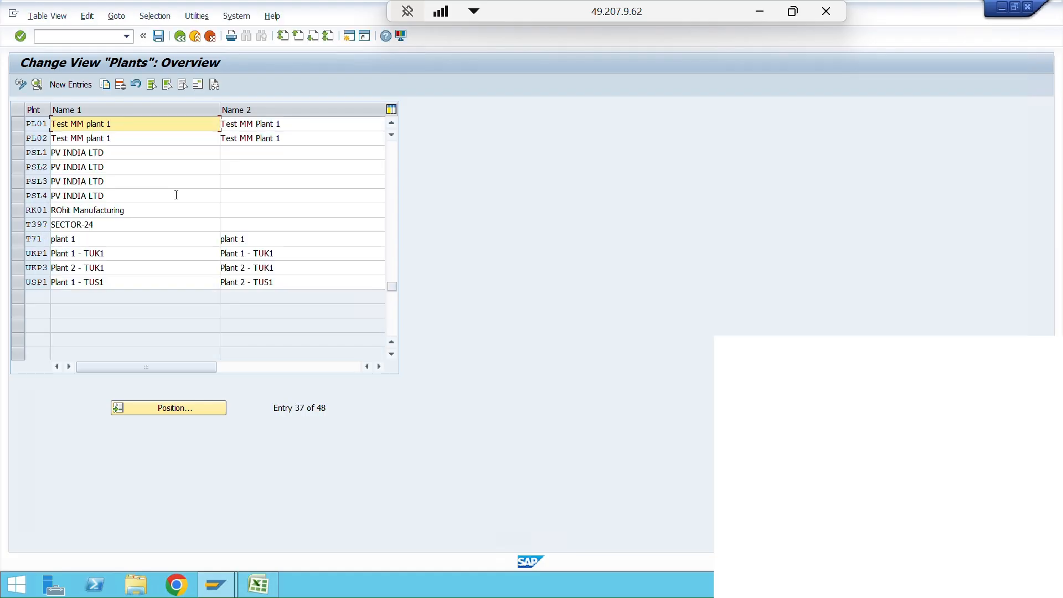
- Compare the names of the copied plants PL01 and PL02 with those of source plant P001 in the overview
key("ctrl+shift+Left")
key("ctrl+shift+Left")
key("ctrl+shift+Left")
key("ctrl+shift+Left")
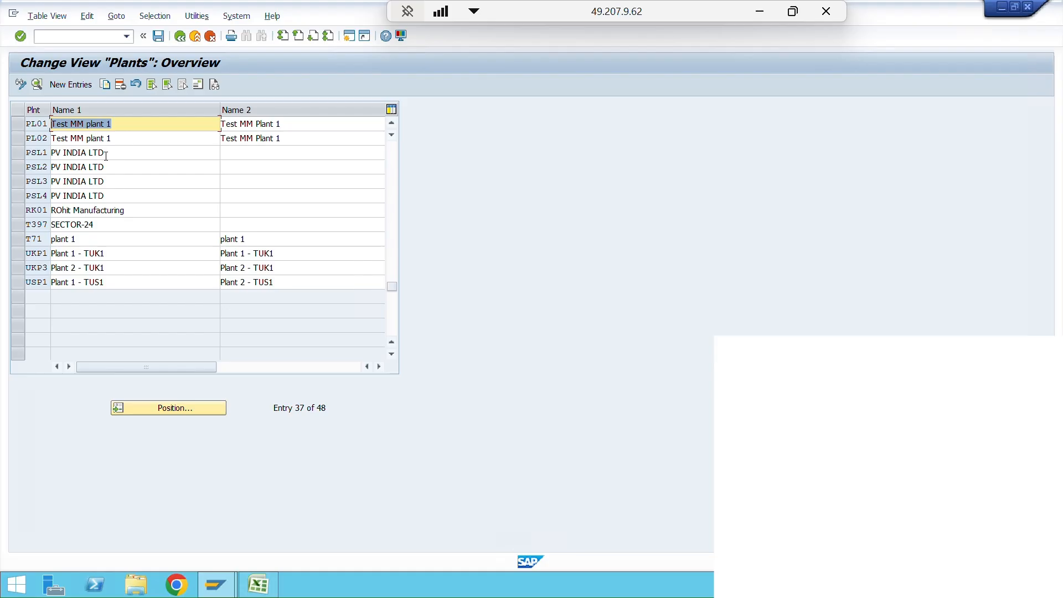
scroll(105, 155, "up", 1)
scroll(106, 155, "up", 1)
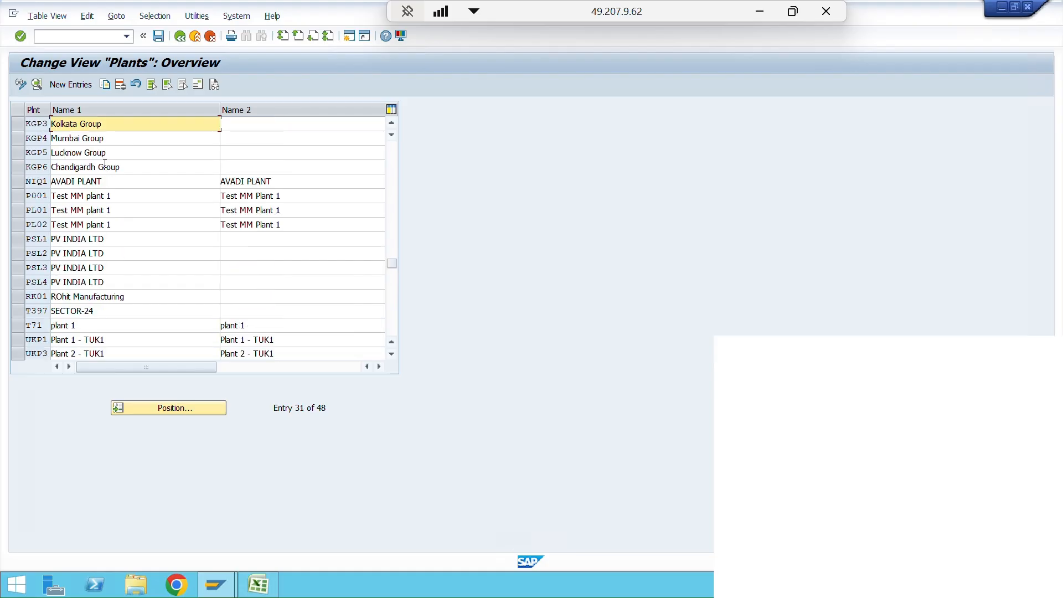
left_click(53, 195)
key("ctrl+shift+Right")
key("ctrl+shift+Right")
key("ctrl+shift+Right")
key("ctrl+shift+Right")
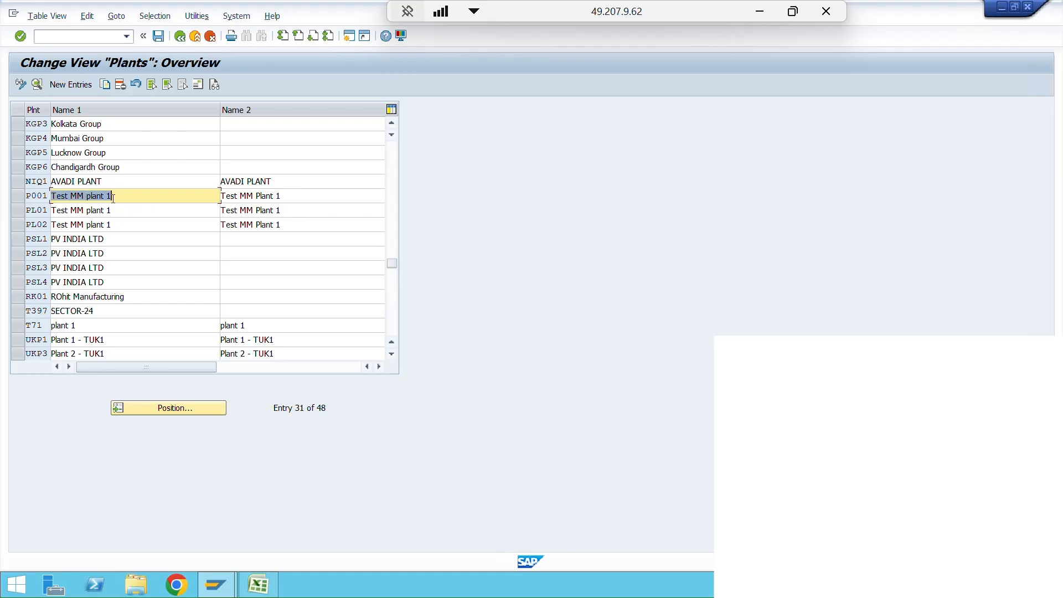
left_click_drag(51, 211, 113, 210)
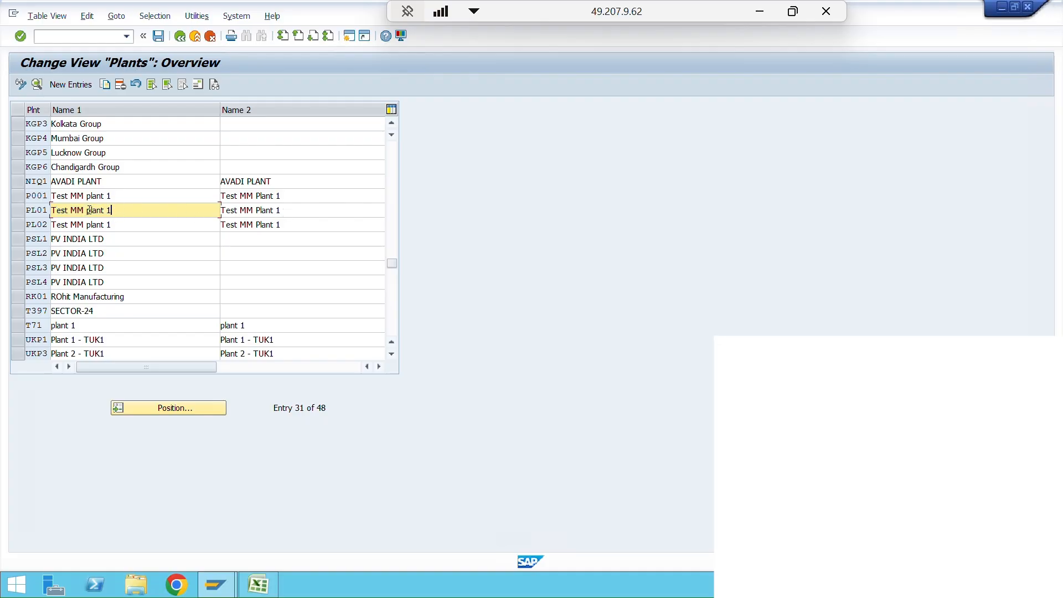
- Open the details of plant PL01 and set both Name 1 and Name 2 to "plant 1 for demo"
left_click(17, 210)
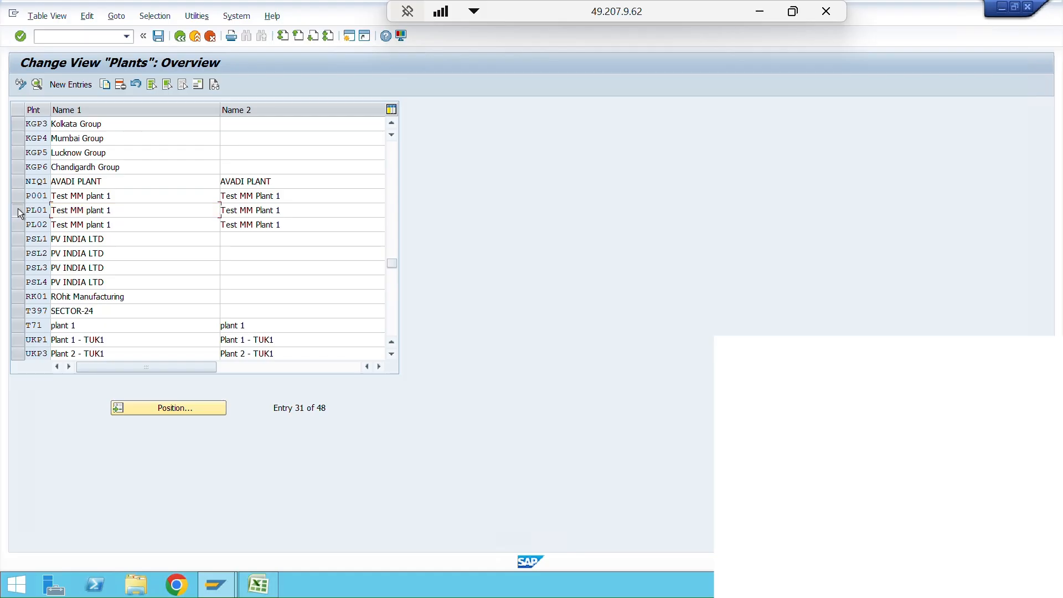
left_click(36, 86)
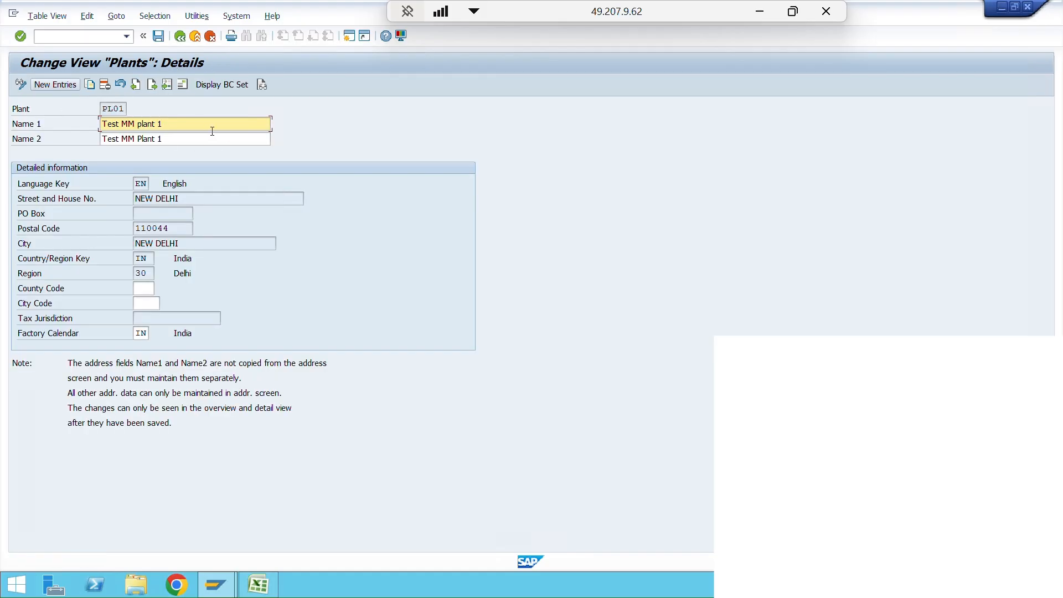
left_click_drag(162, 124, 95, 124)
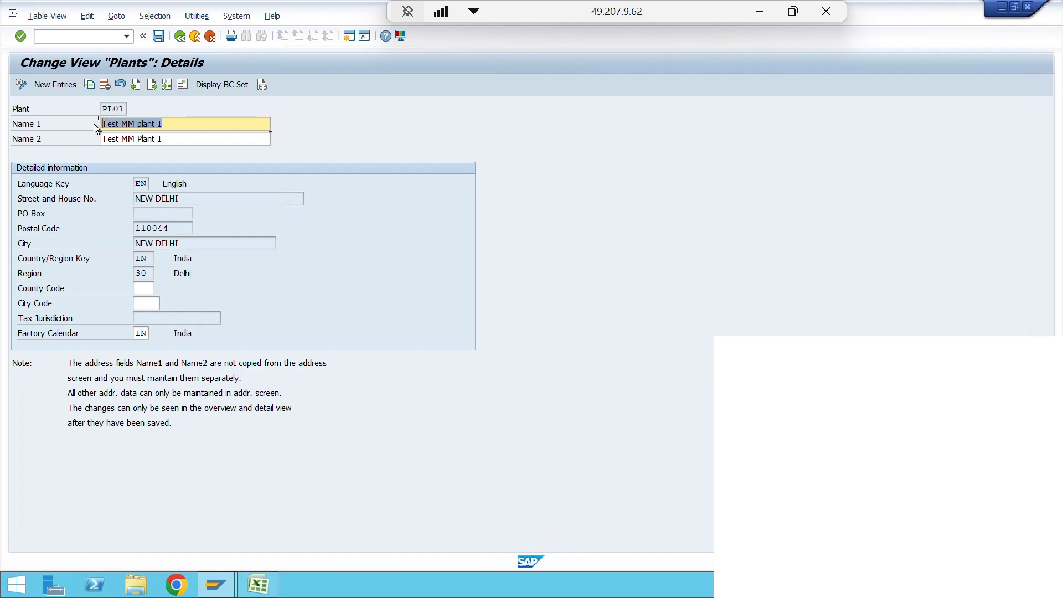
type("plant 1 for demo")
mouse_move(167, 123)
left_mouse_down()
mouse_move(98, 114)
mouse_move(166, 139)
left_mouse_up()
key("ctrl+c")
key("ctrl+v")
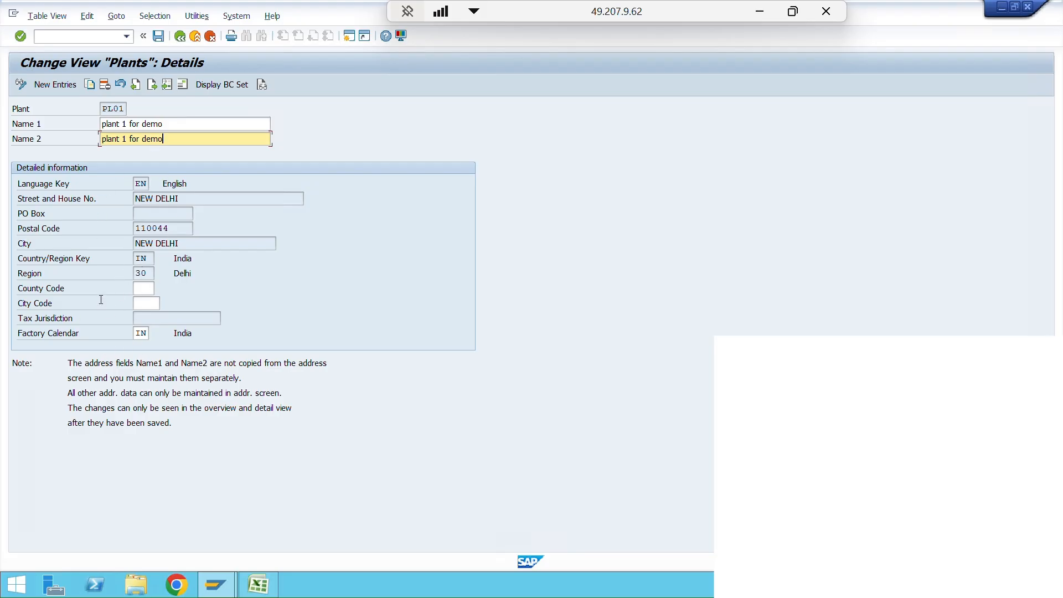
- Save the renamed plant PL01, dismiss the log information and check the plant's factory calendar
left_click(158, 37)
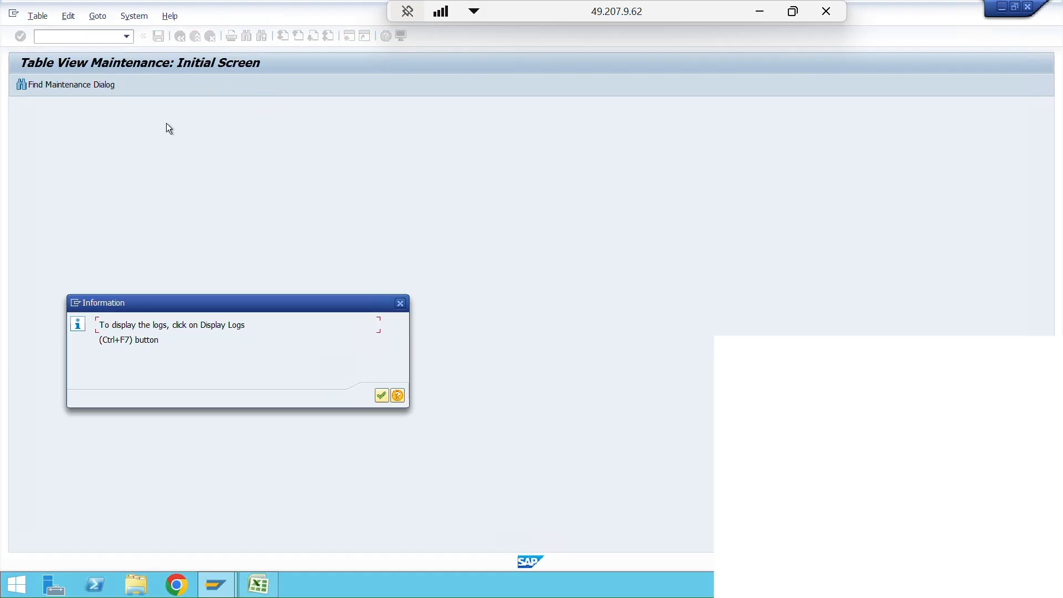
left_click(386, 400)
left_click(259, 216)
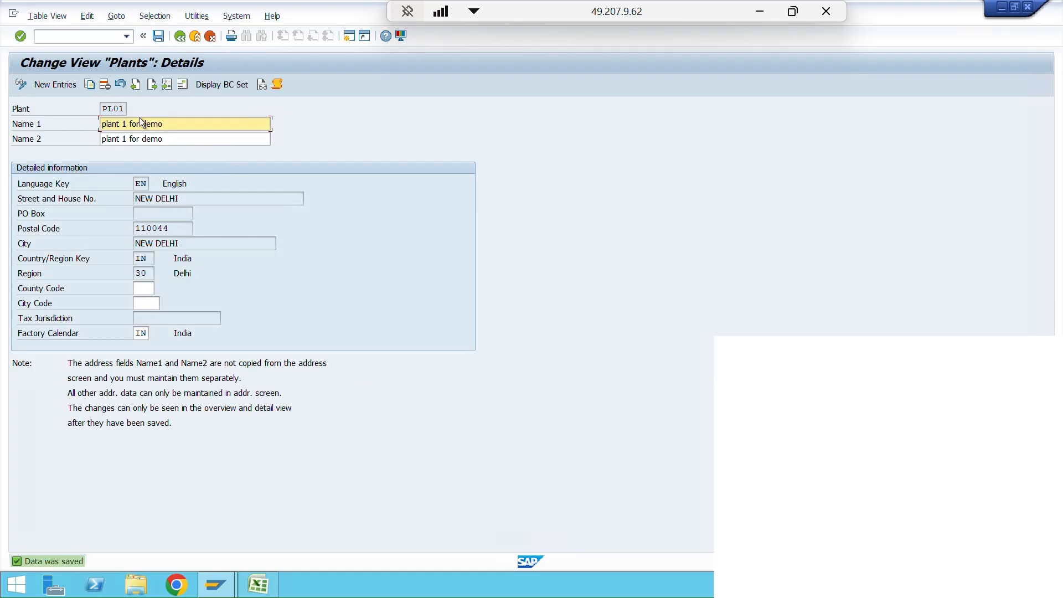
left_click(139, 333)
left_click(182, 332)
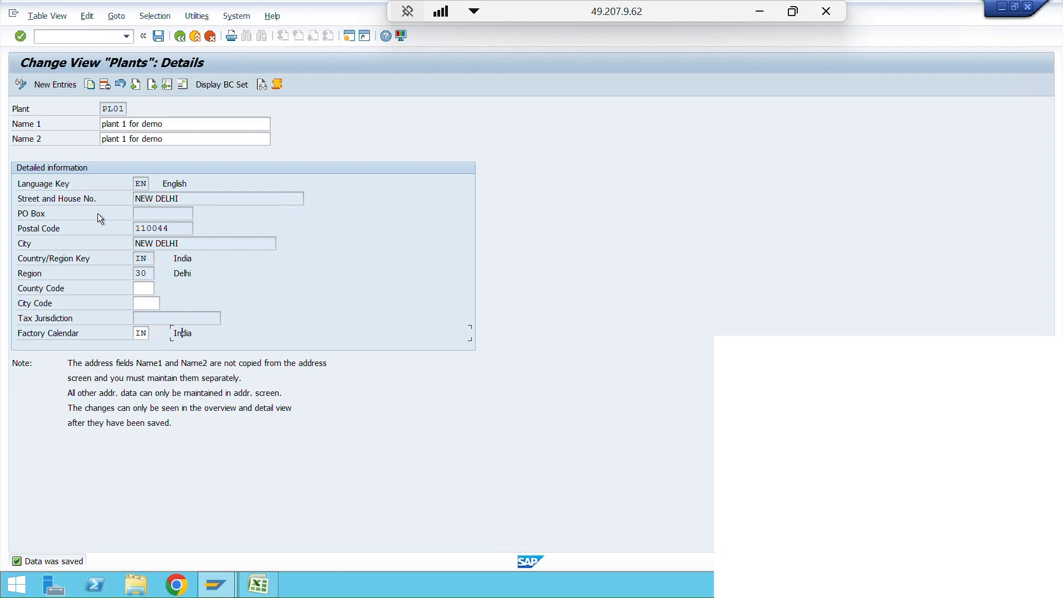
- Return to the plants overview, set PL02's Name 1 and Name 2 to "plant 2 for demo", and save
left_click(179, 36)
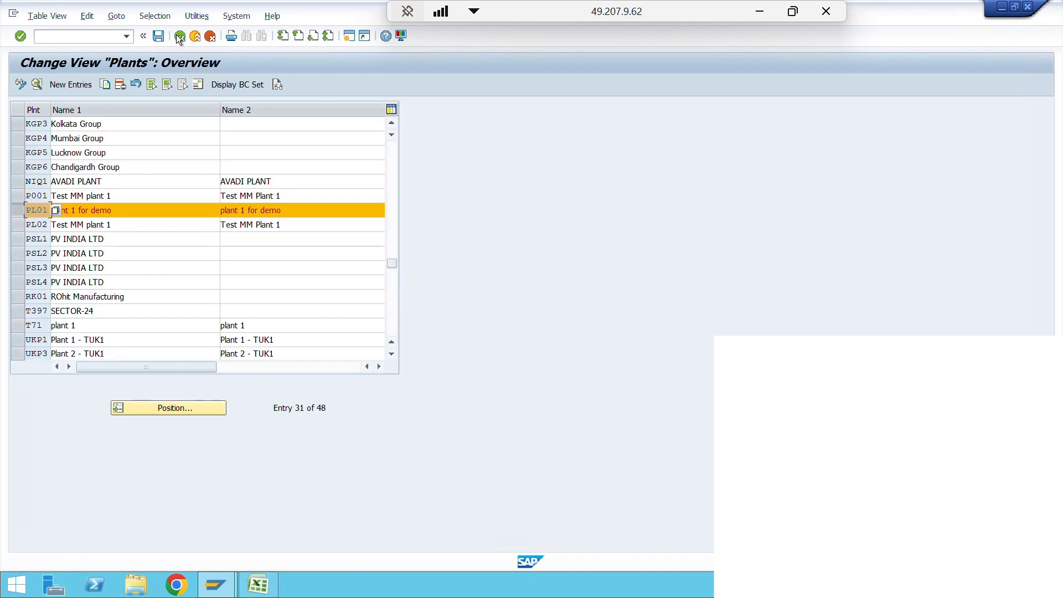
left_click(21, 224)
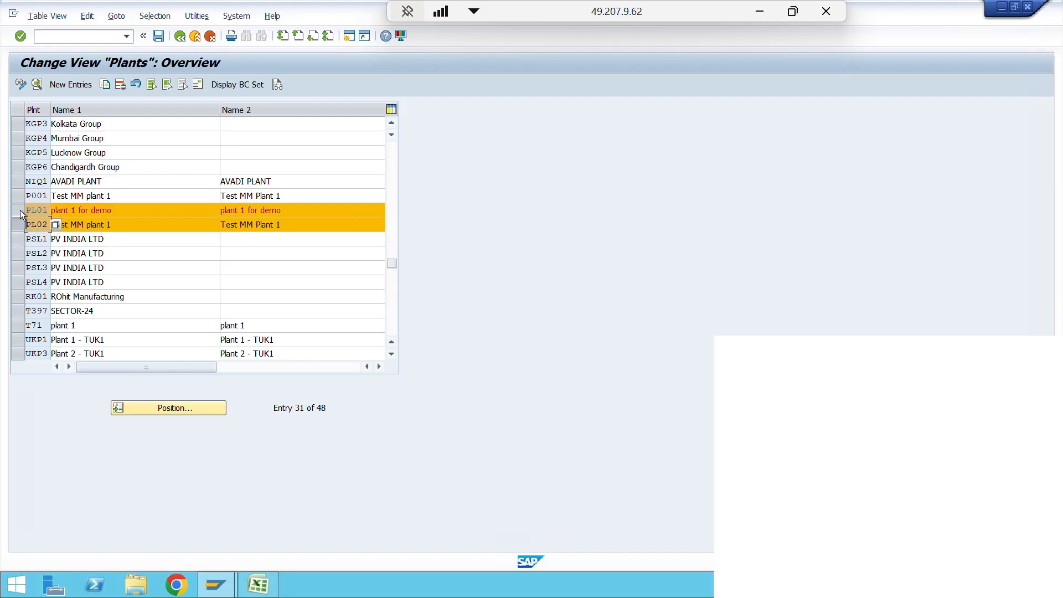
left_click(21, 214)
left_click_drag(122, 226, 39, 223)
type("pla")
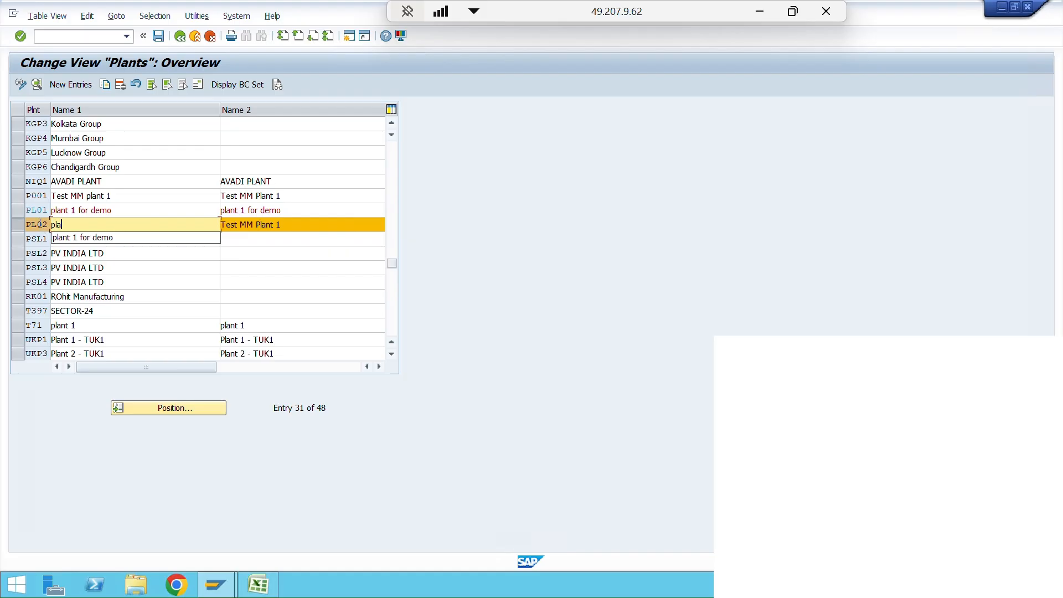
type("nt 2 for demo")
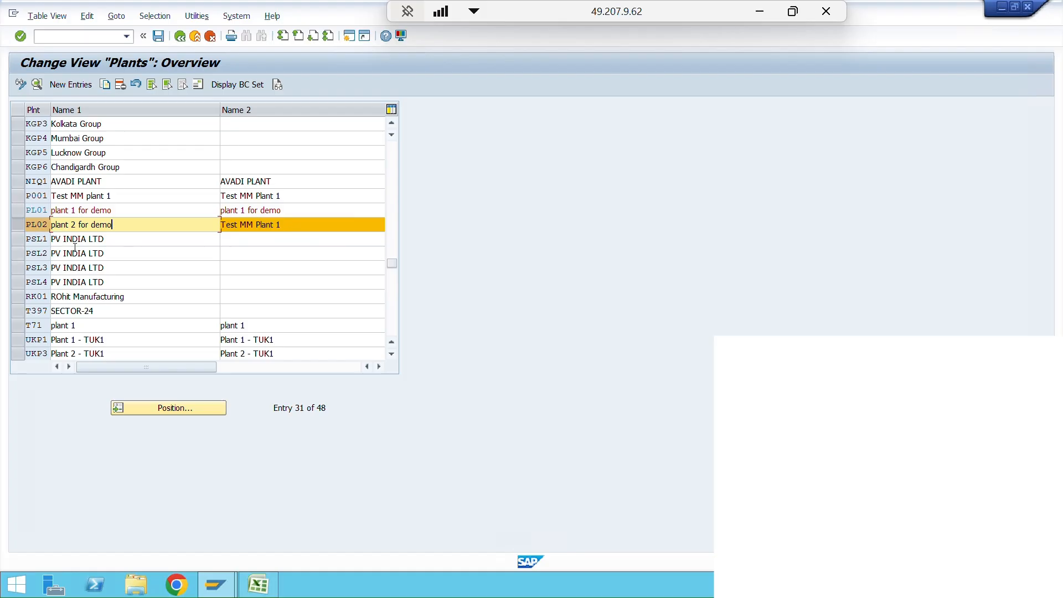
key("Tab")
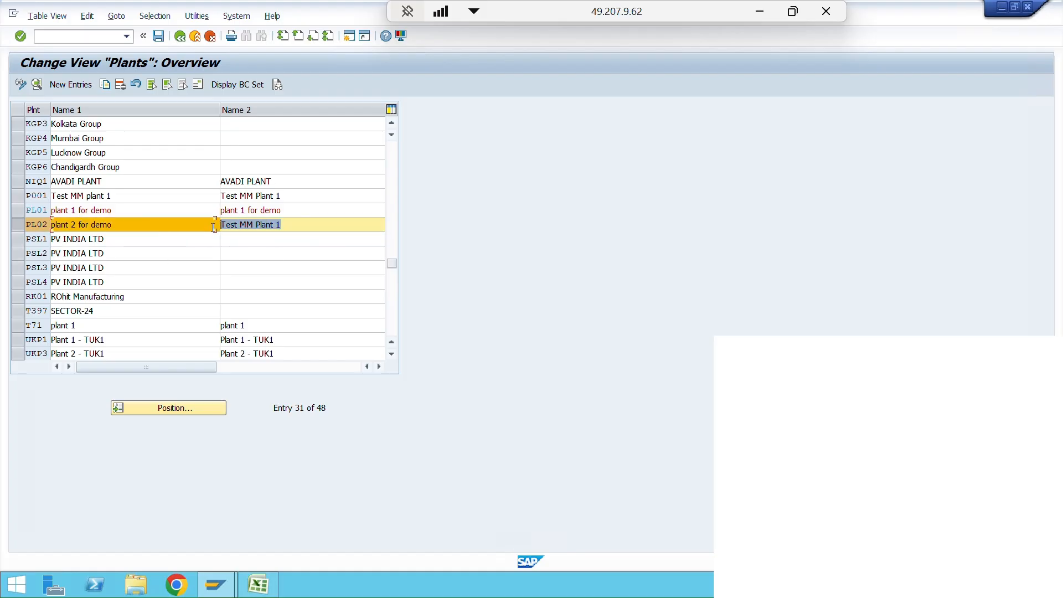
type("plant ")
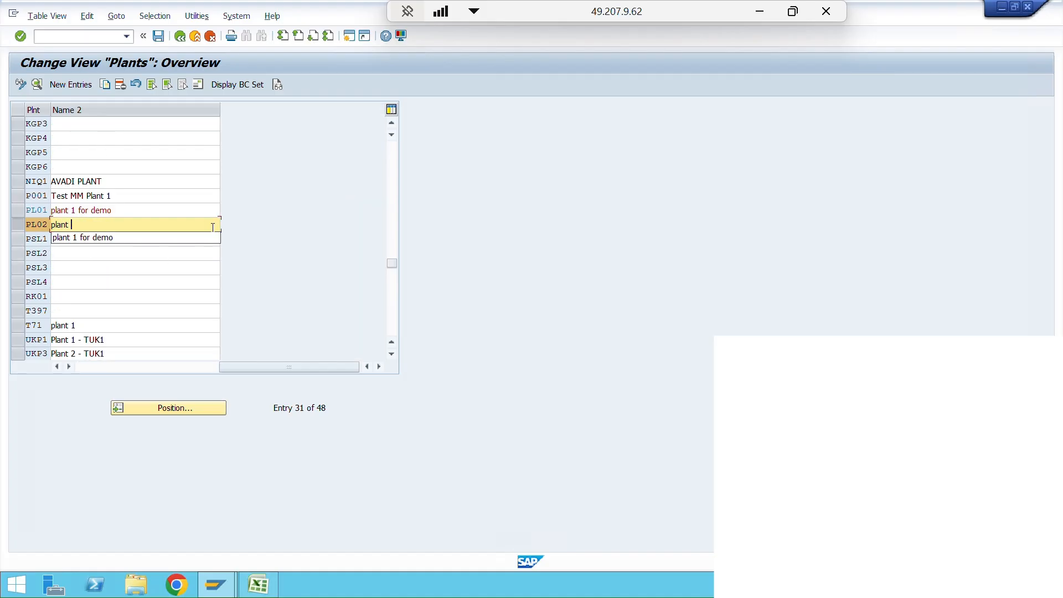
type("2 for demo")
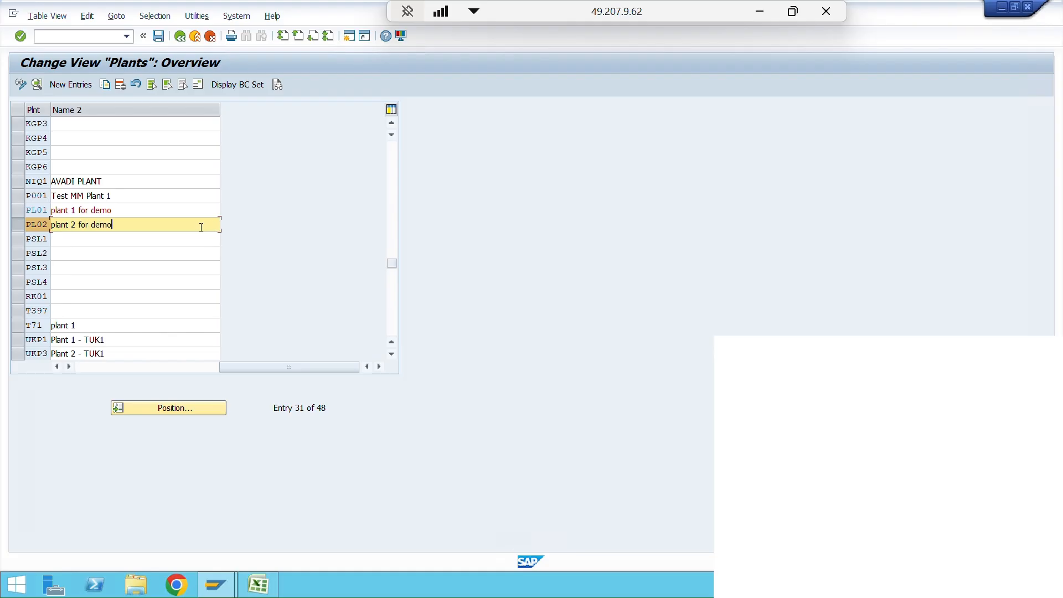
left_click(158, 36)
left_click(381, 395)
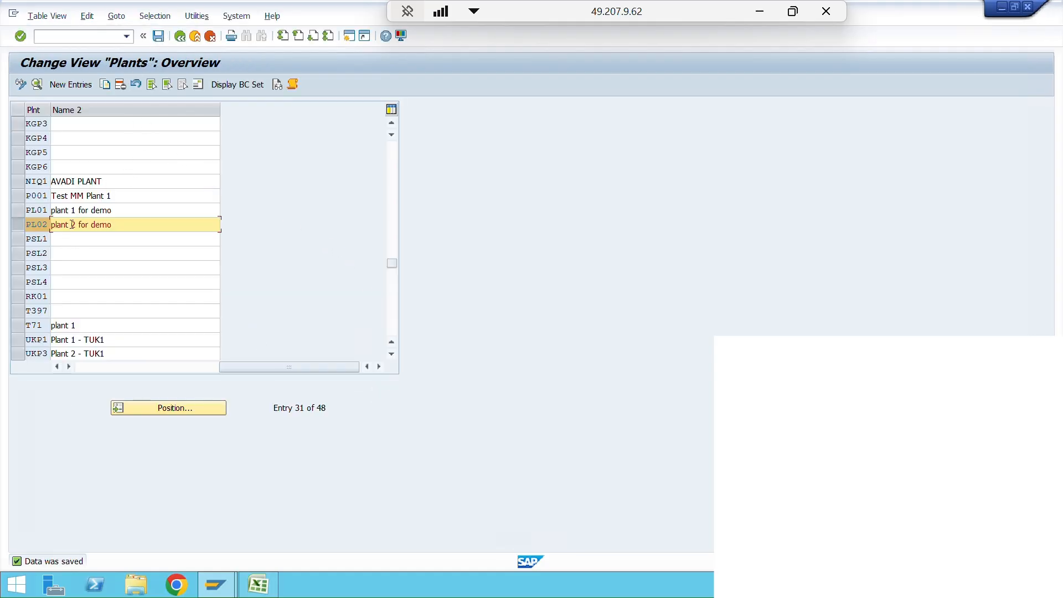
- Select only plant PL02 in the overview and open its address for editing
left_click(17, 225)
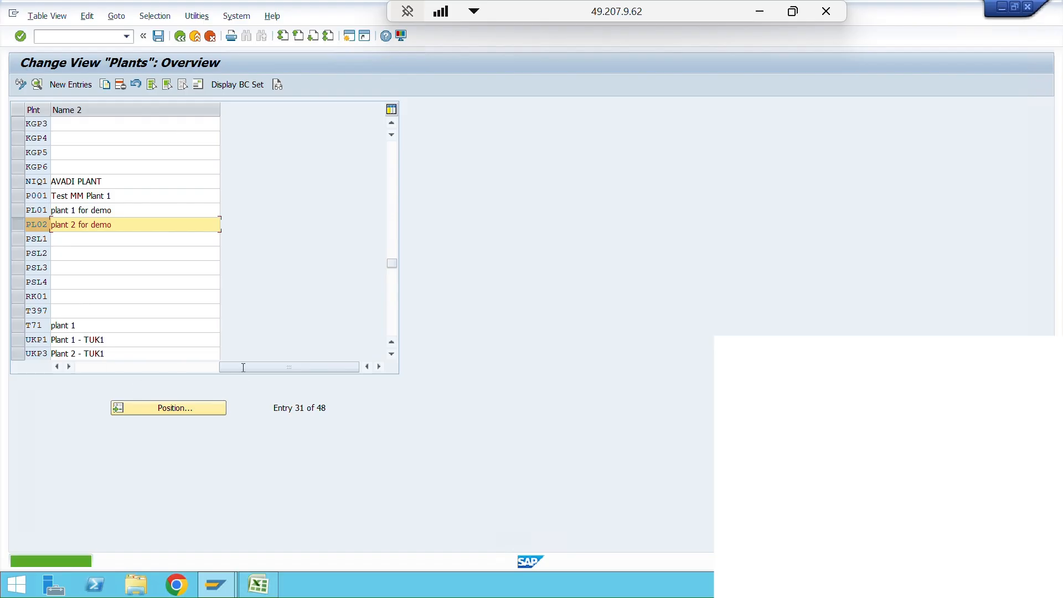
left_click(195, 365)
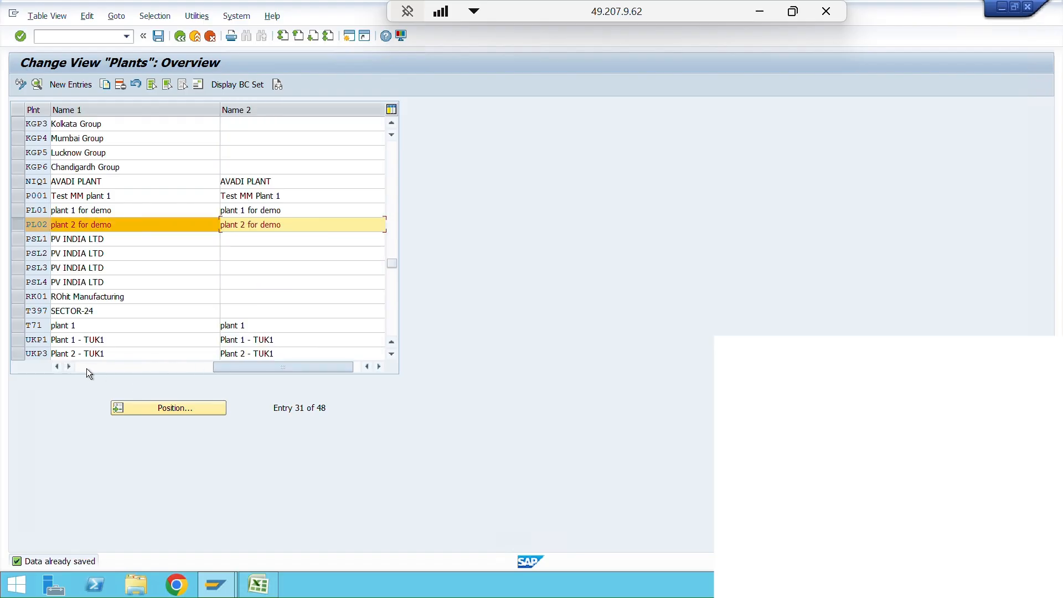
left_click(20, 224)
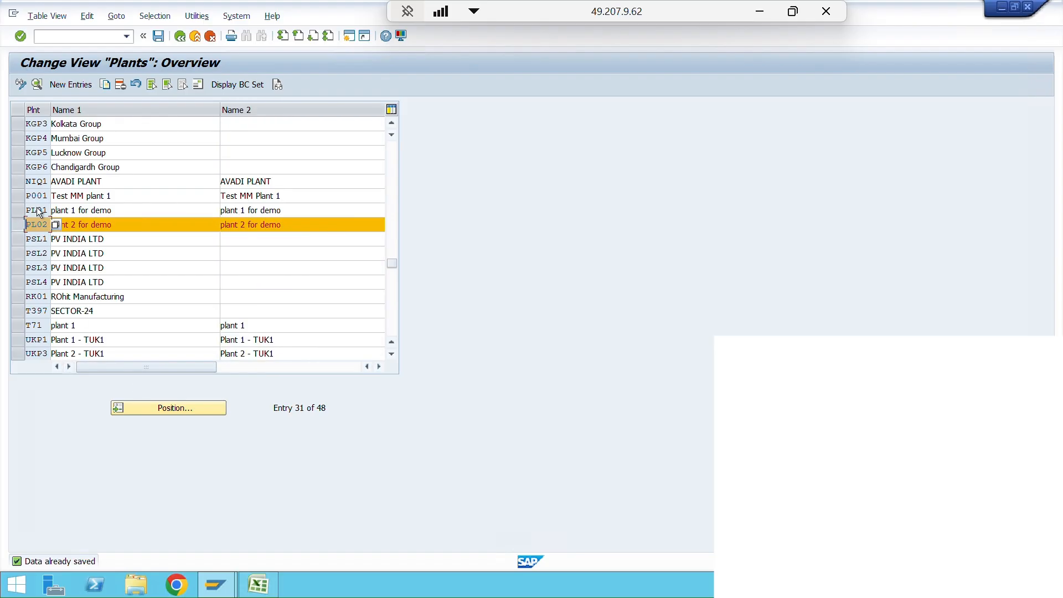
left_click(198, 85)
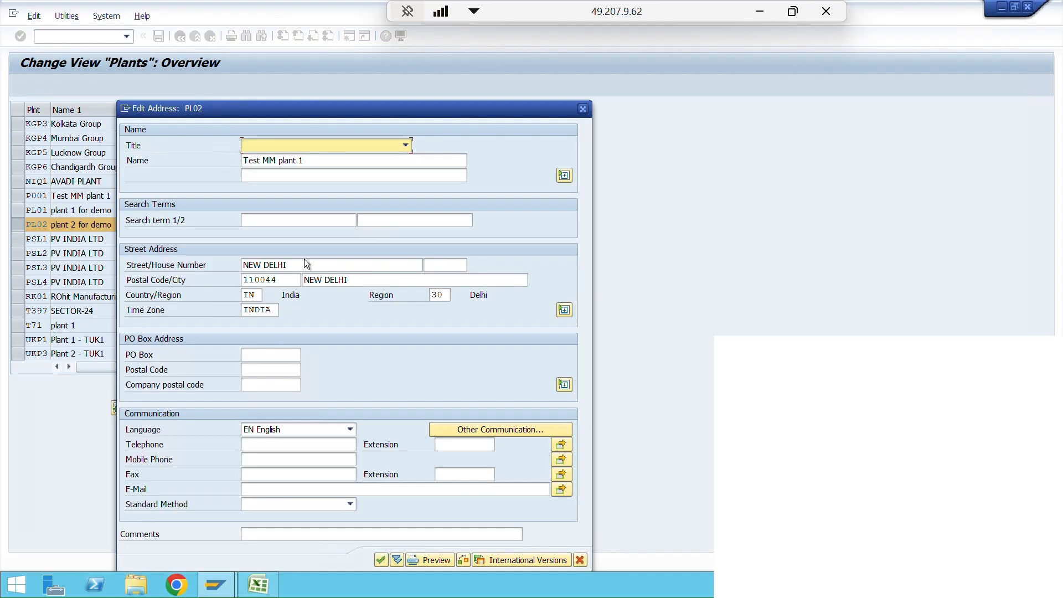
- Enter a street for plant PL02, set the city to pune and the region to 13, and accept the address
left_click(233, 263)
type("Street 123")
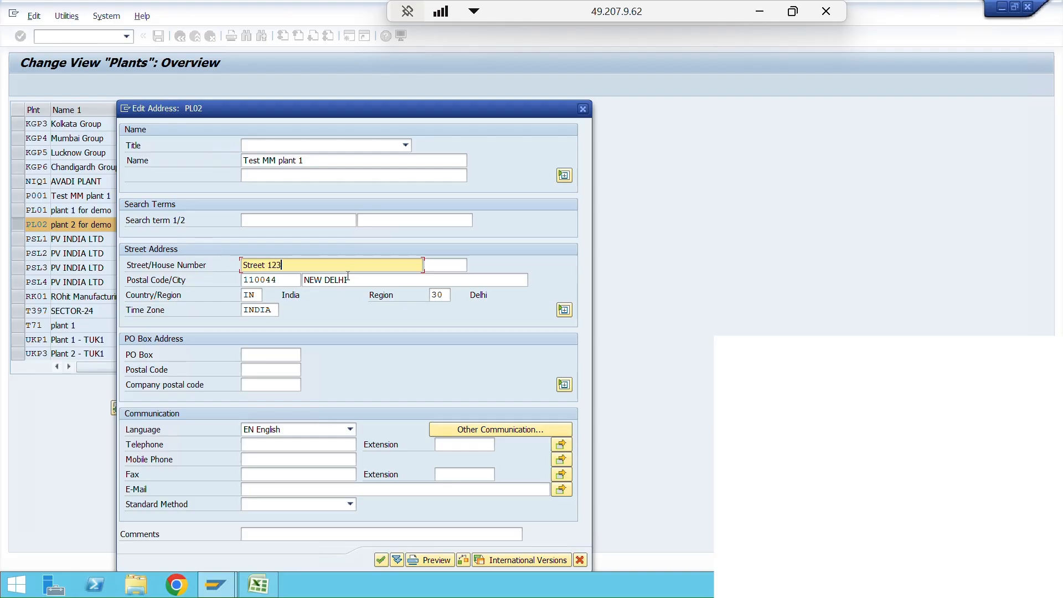
left_click(347, 278)
type("pune")
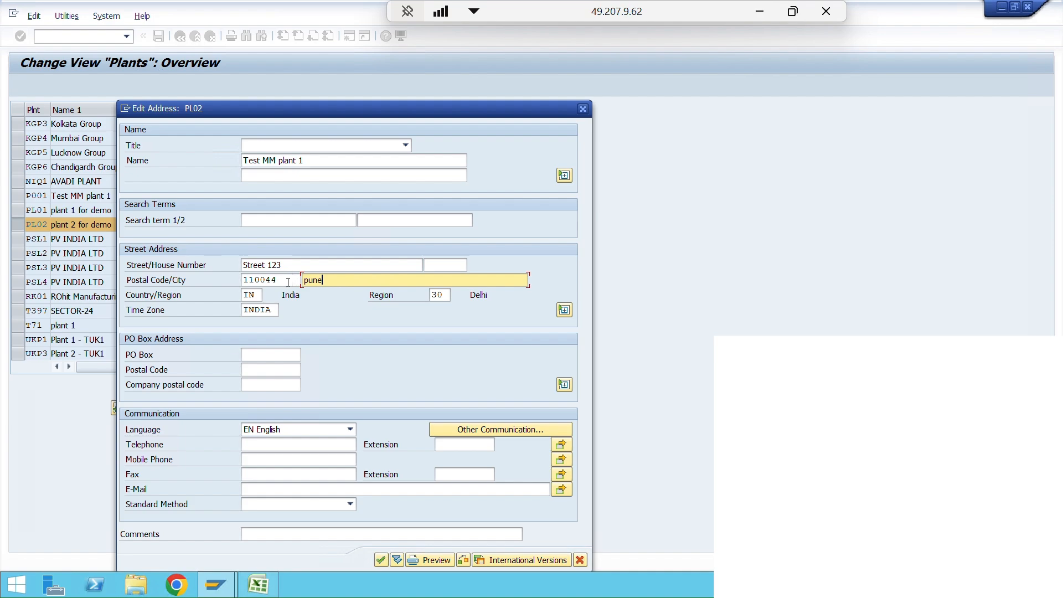
double_click(288, 282)
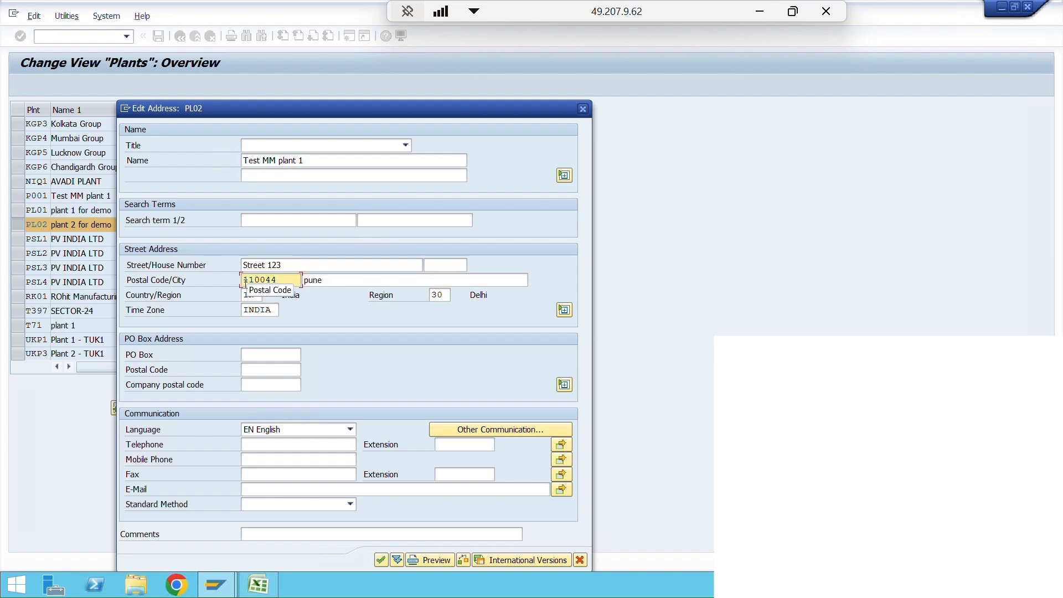
double_click(446, 295)
type("13")
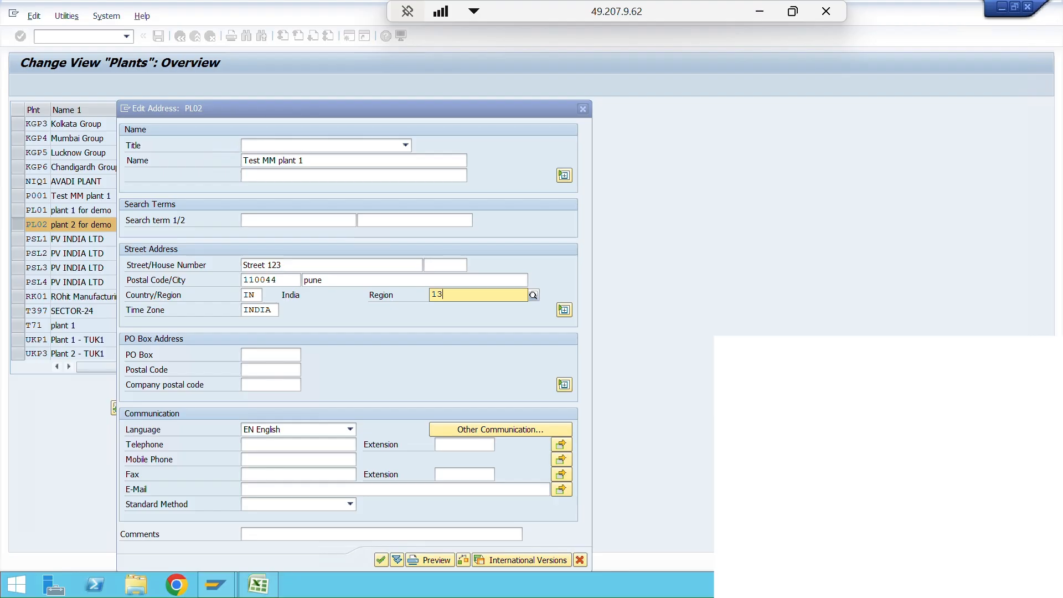
key("Return")
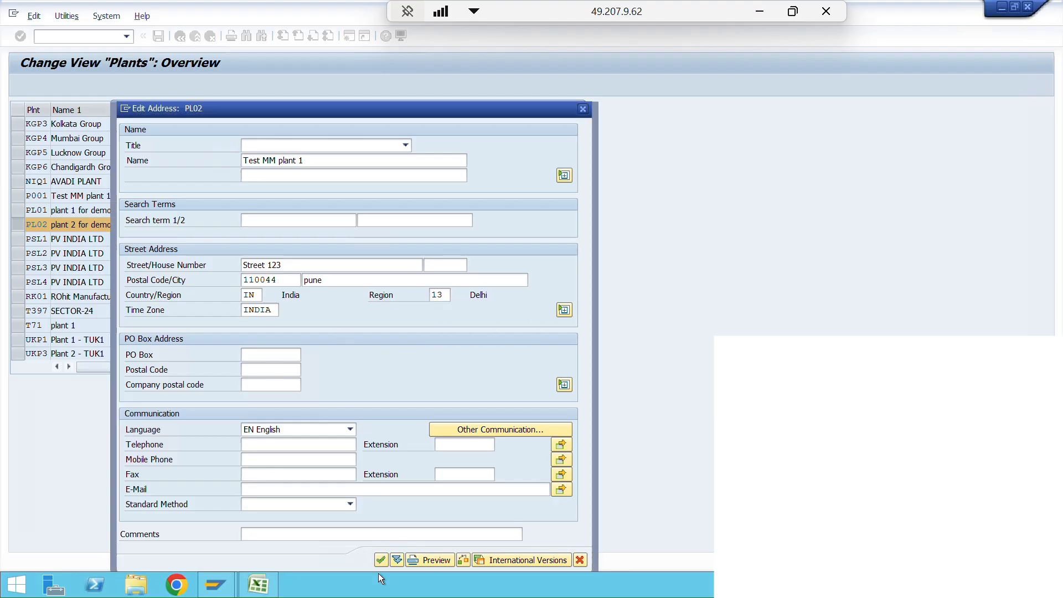
left_click(381, 560)
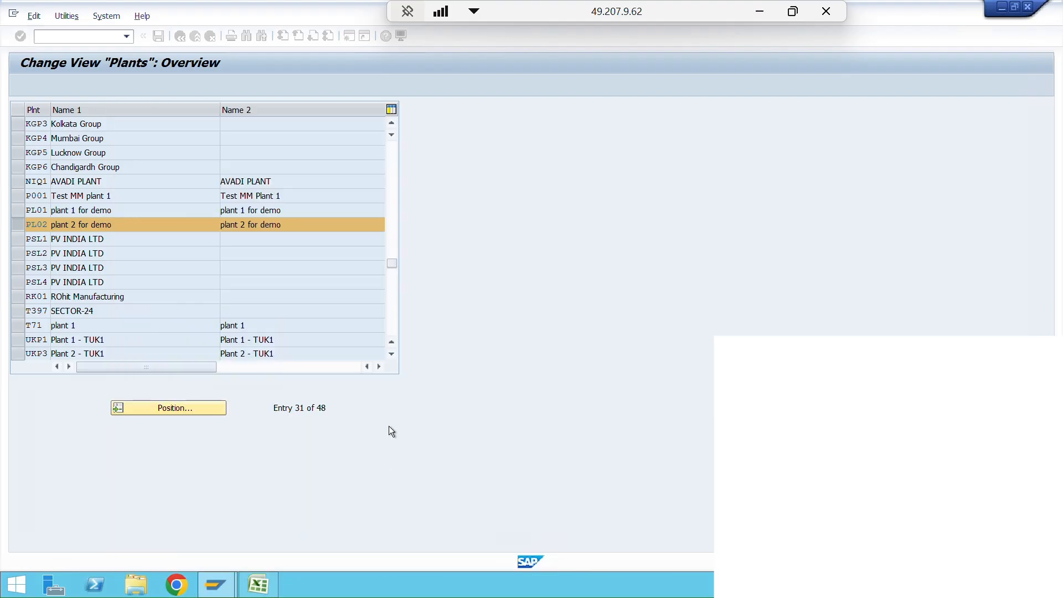
- Open the address of plant PL01 and enter its street
left_click(18, 210)
left_click(198, 84)
left_click_drag(288, 265, 227, 263)
type("Stree")
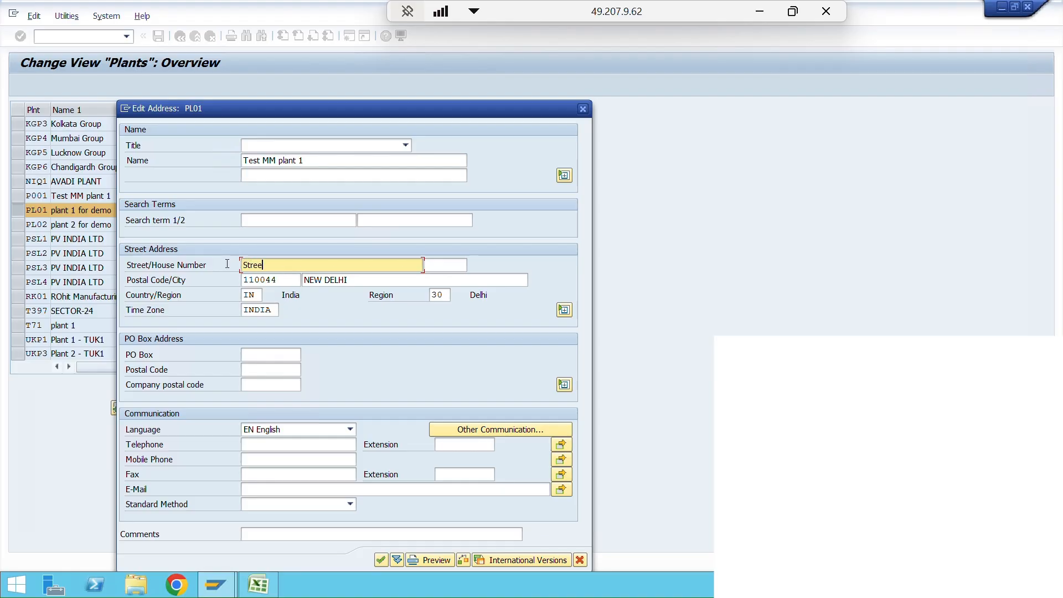
type("t 1234")
- Replace the city in plant PL01's address with Mumbai
left_click_drag(354, 280, 295, 282)
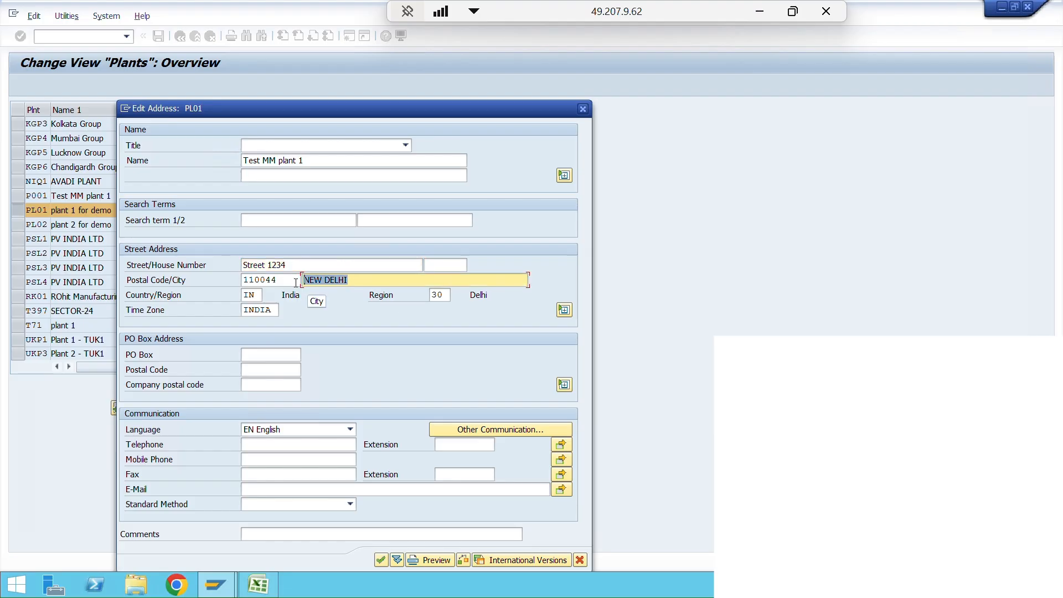
type("Sambhaji")
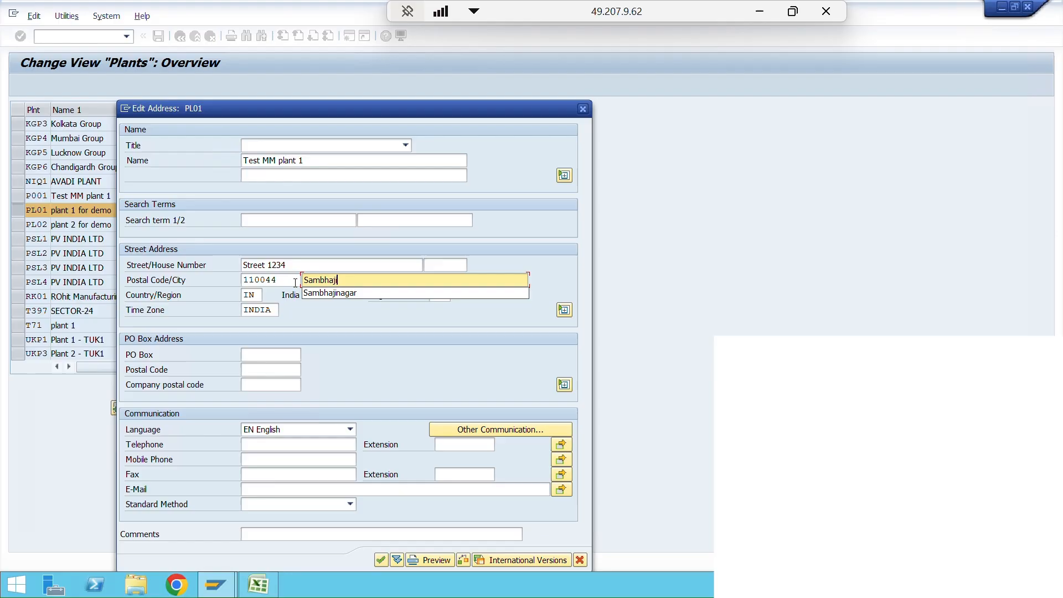
key("BackSpace")
key("BackSpace")
key("BackSpace")
key("BackSpace")
key("BackSpace")
key("BackSpace")
key("BackSpace")
key("BackSpace")
key("BackSpace")
type("Mumba")
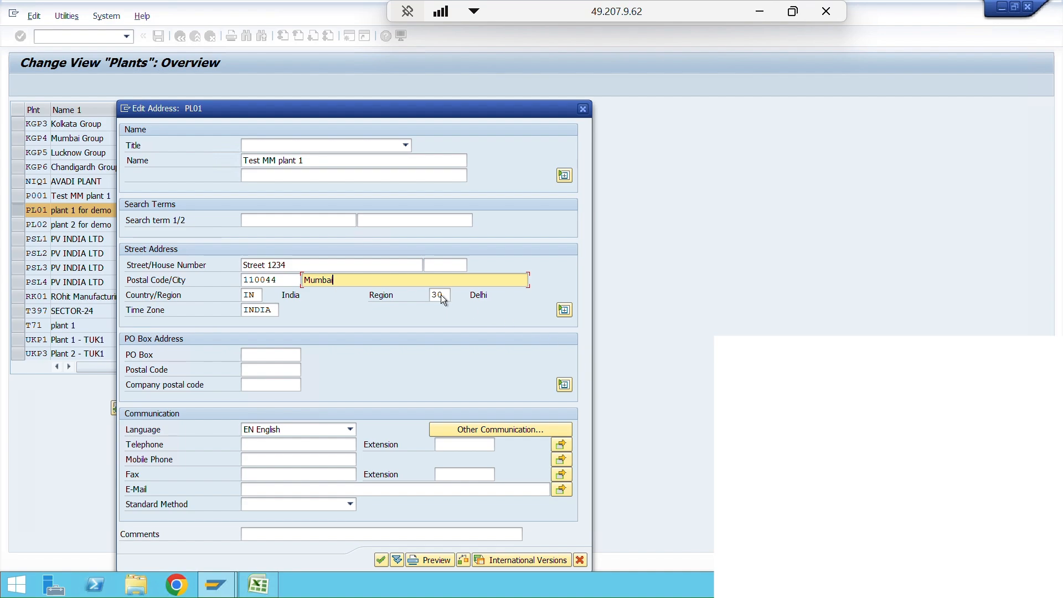
- Set plant PL01's region to 13, accept the address, and save the plants, dismissing the log information
left_click(419, 297)
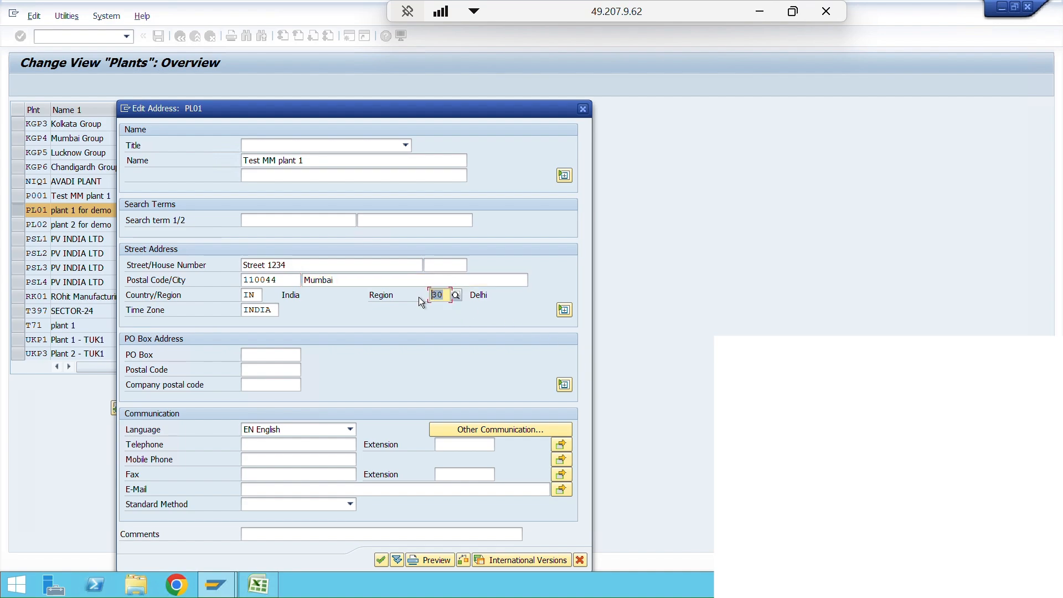
type("13")
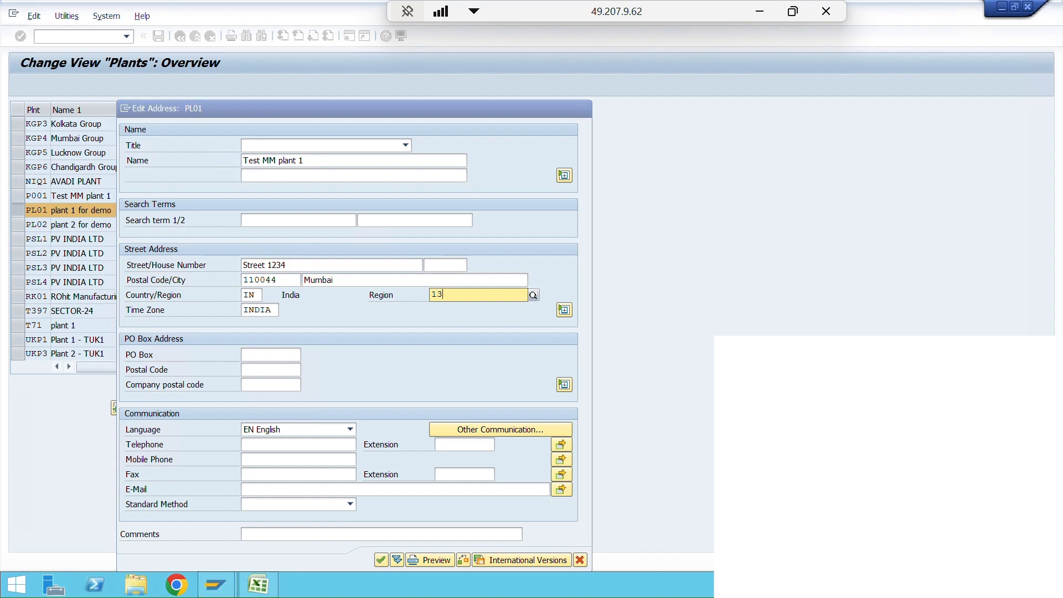
key("Return")
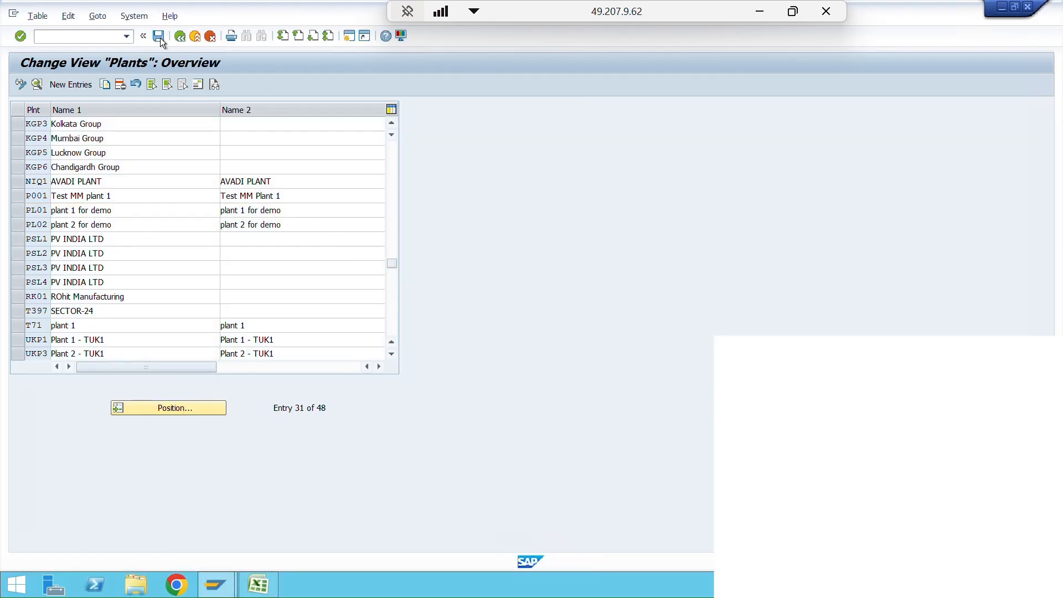
left_click(160, 37)
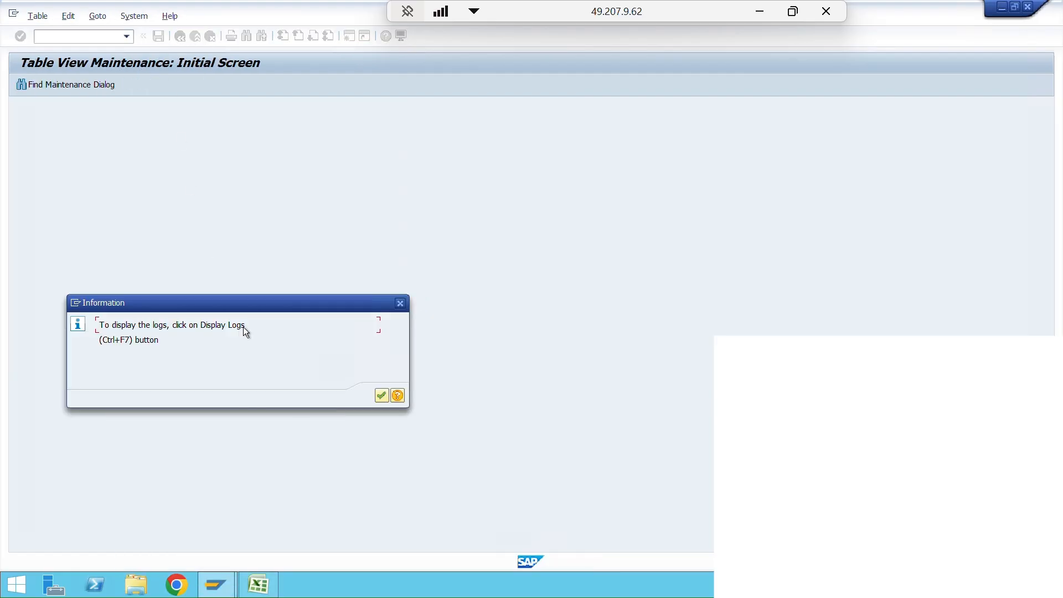
left_click(382, 396)
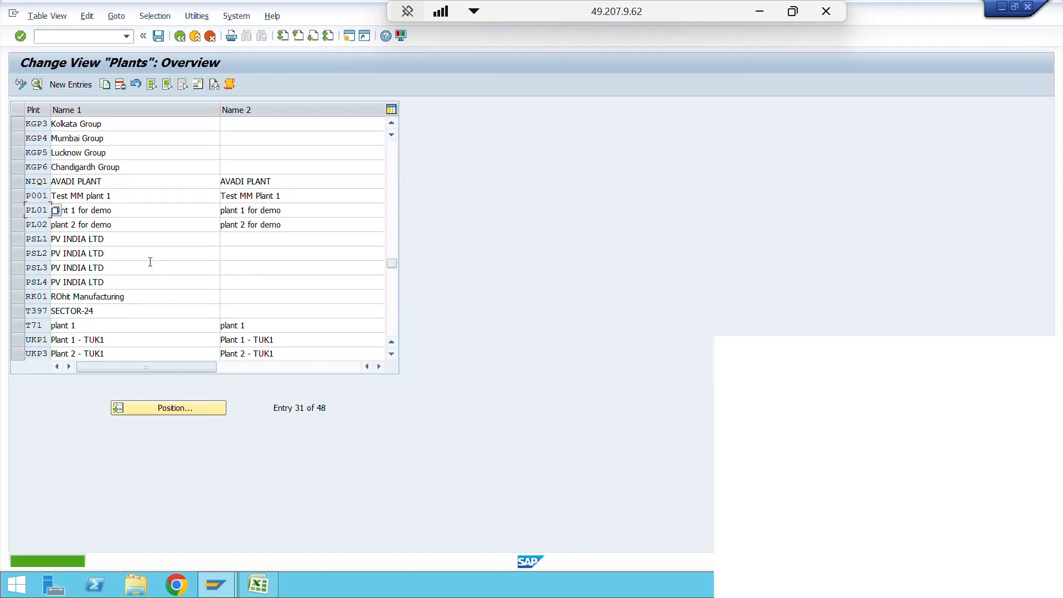
- Reopen plant PL01's address to check the stored city and region, close it, and save again
left_click(17, 210)
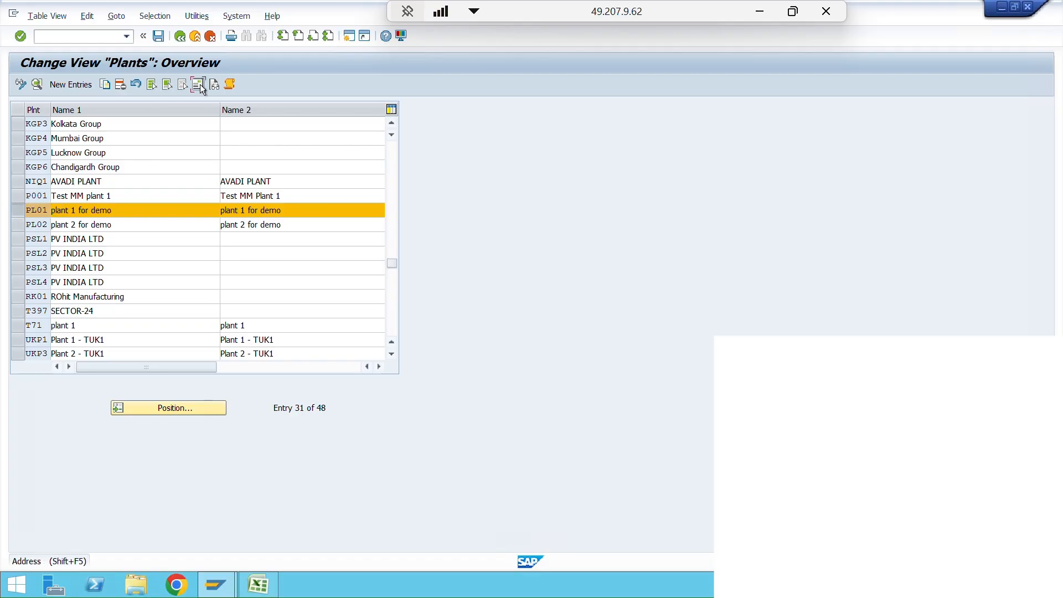
left_click(199, 84)
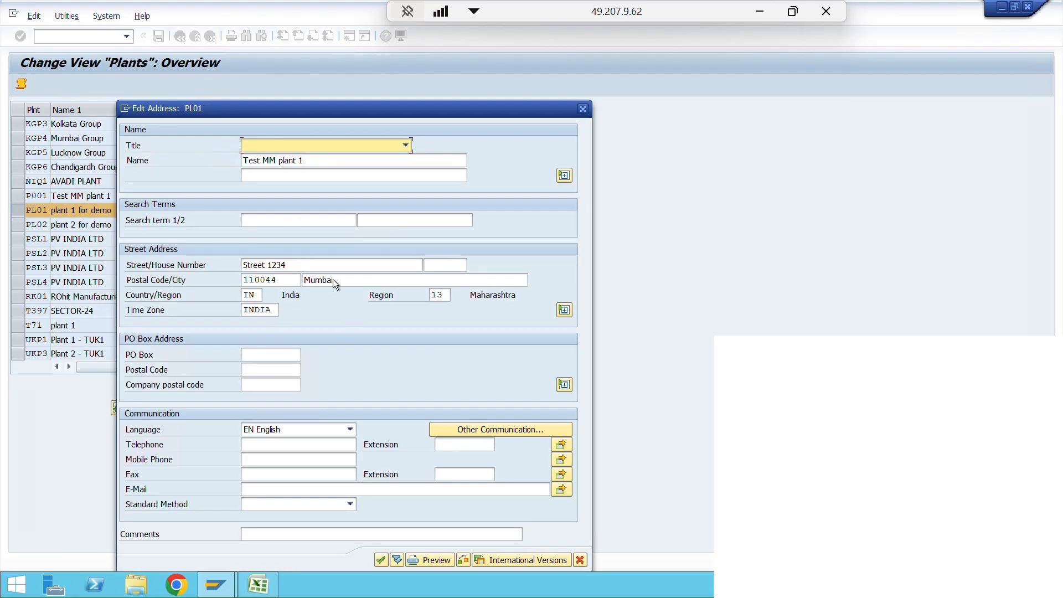
left_click(583, 109)
left_click(158, 37)
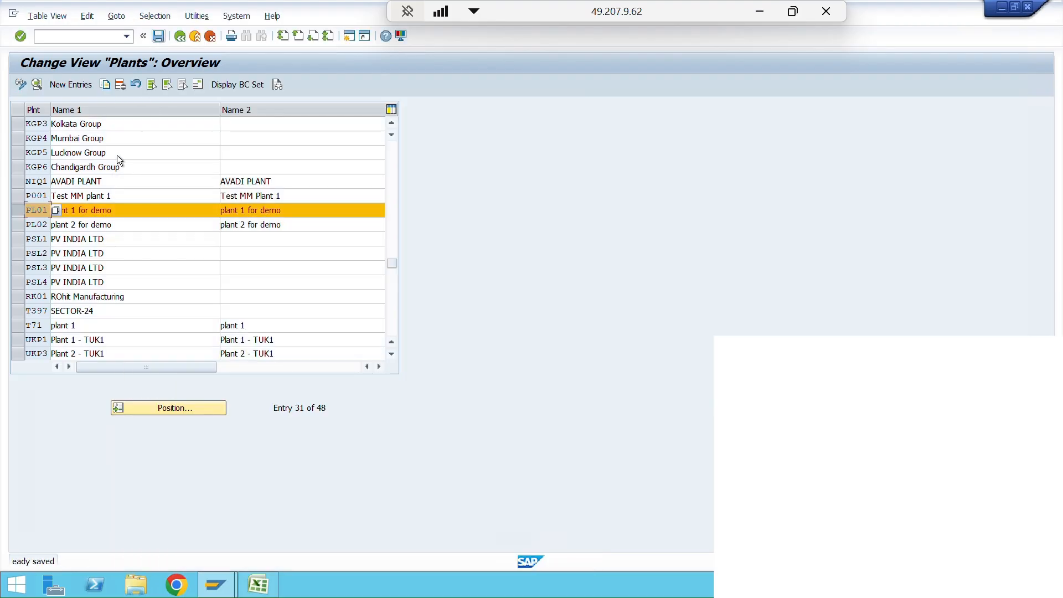
- Return to the implementation guide and open Maintain storage location under the Materials Management definitions for plant PL01
left_click(181, 38)
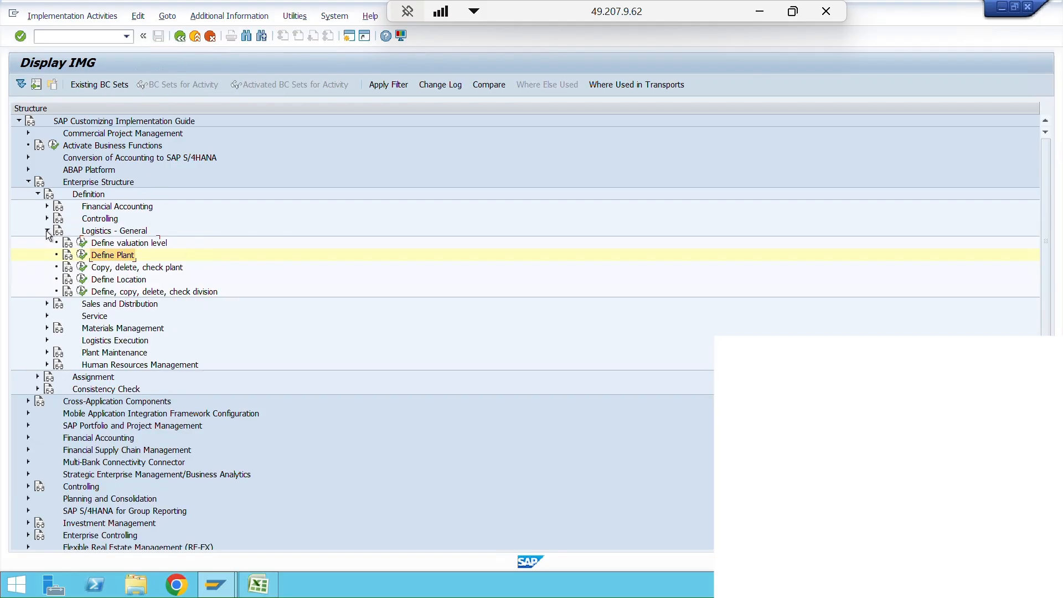
left_click(47, 231)
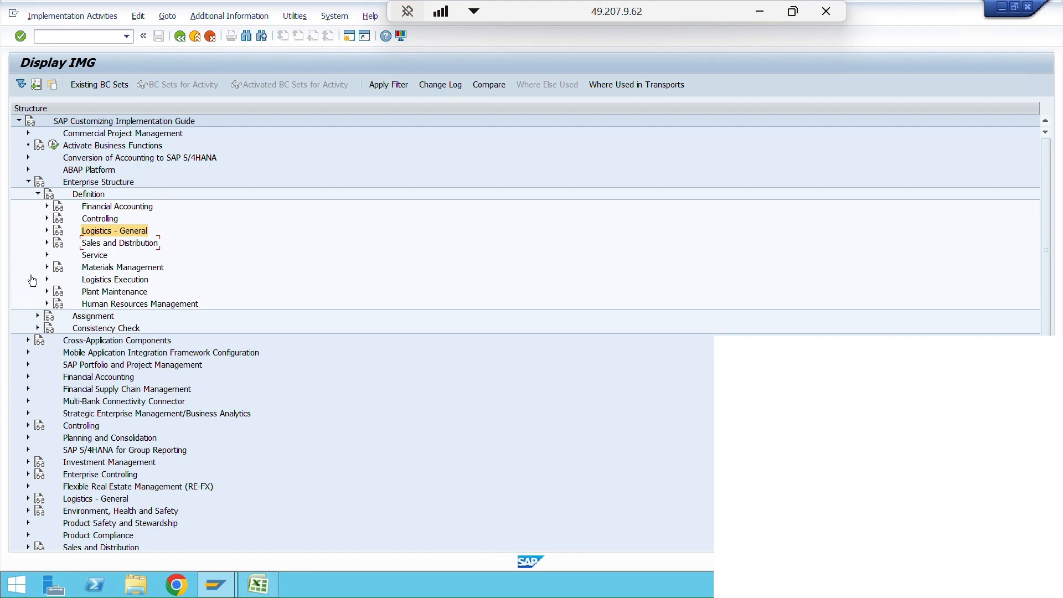
left_click(47, 268)
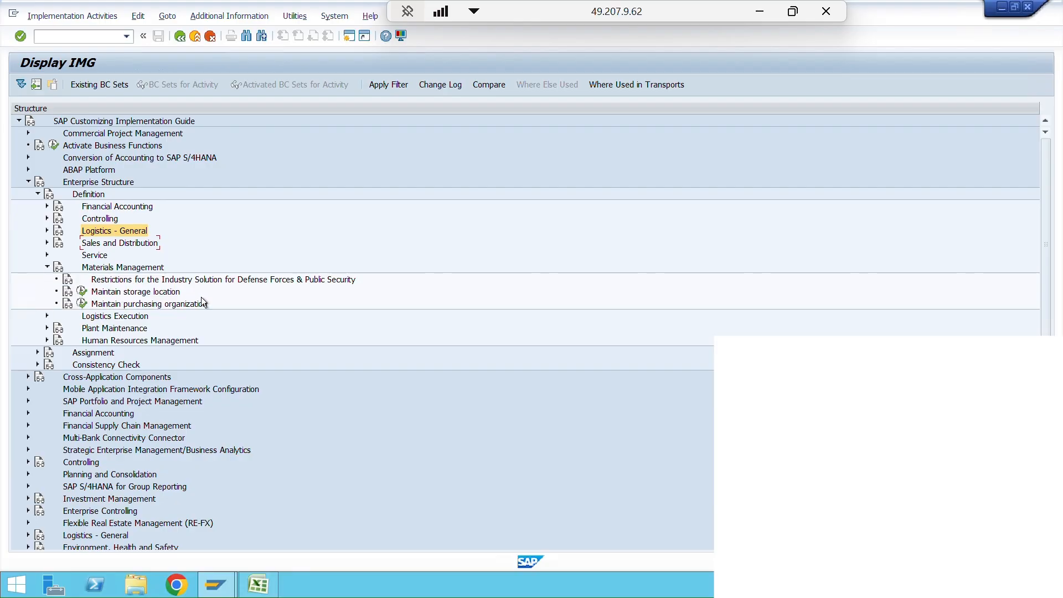
left_click(144, 291)
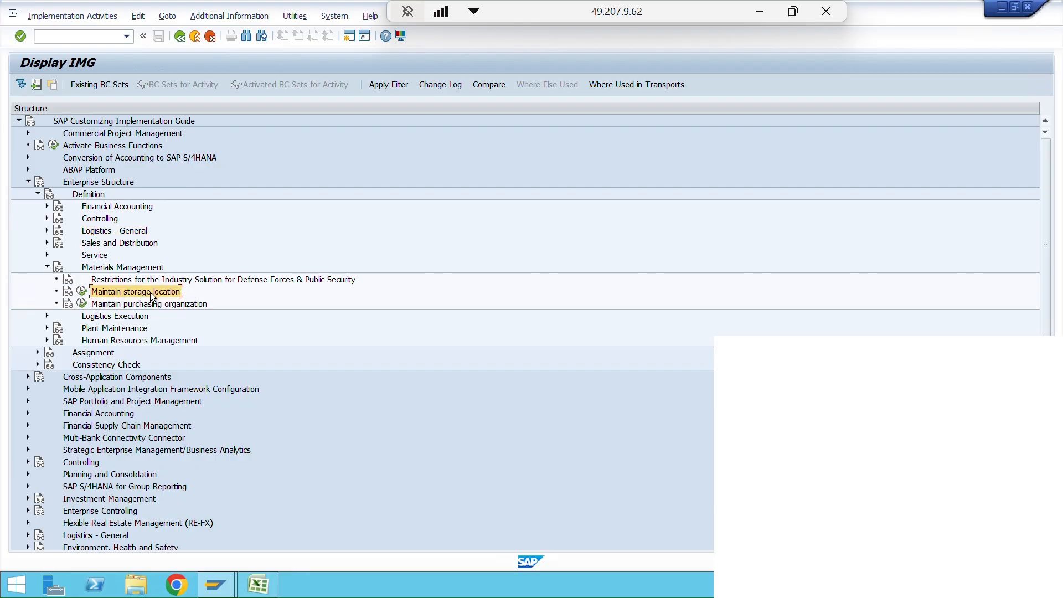
left_click(81, 294)
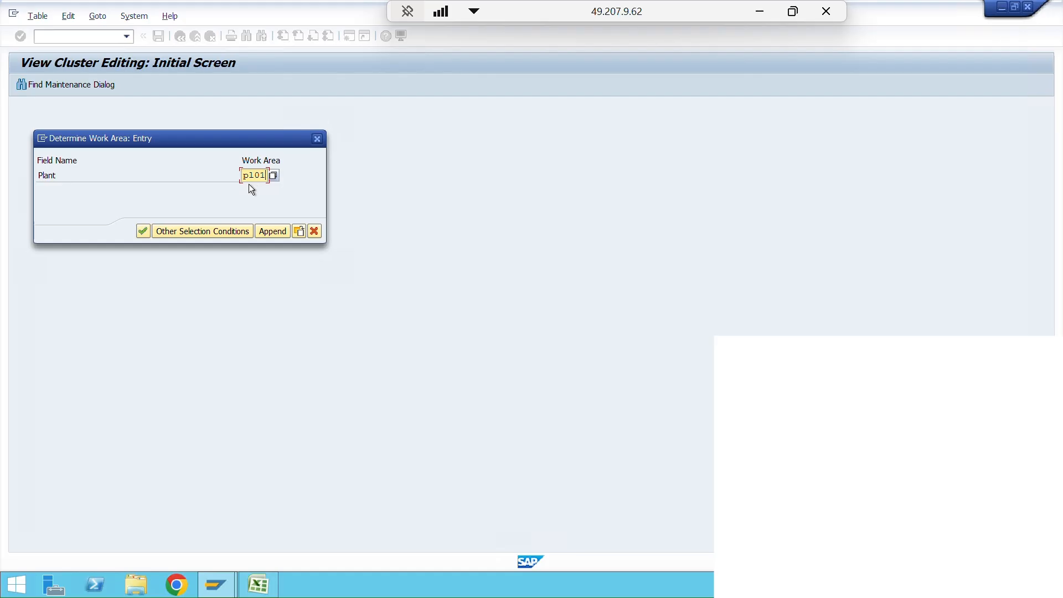
key("Return")
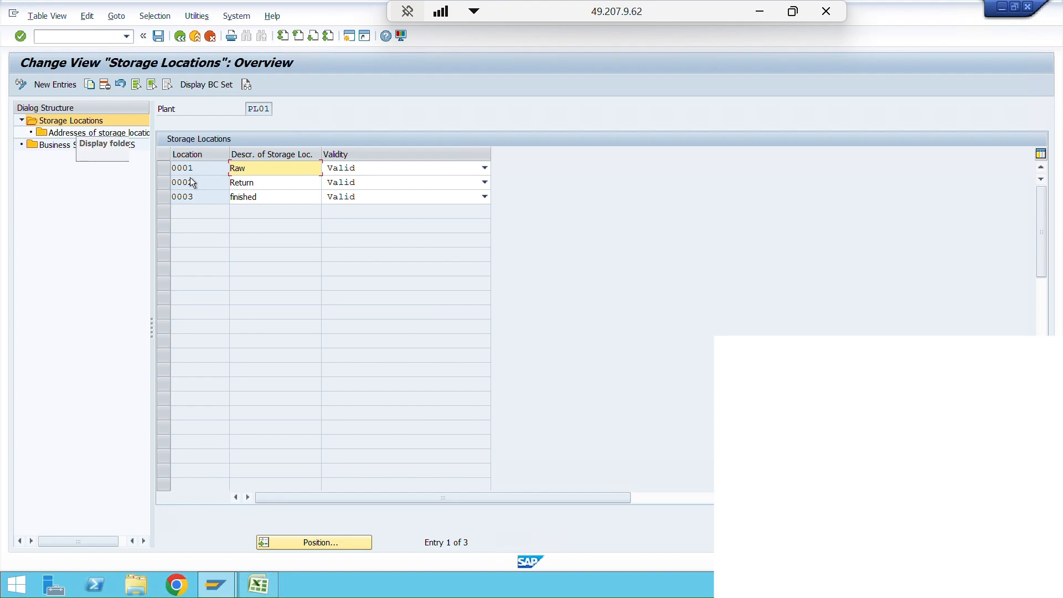
- Add a new storage location 0004 with the description "semi finish" to plant PL01
left_click(55, 85)
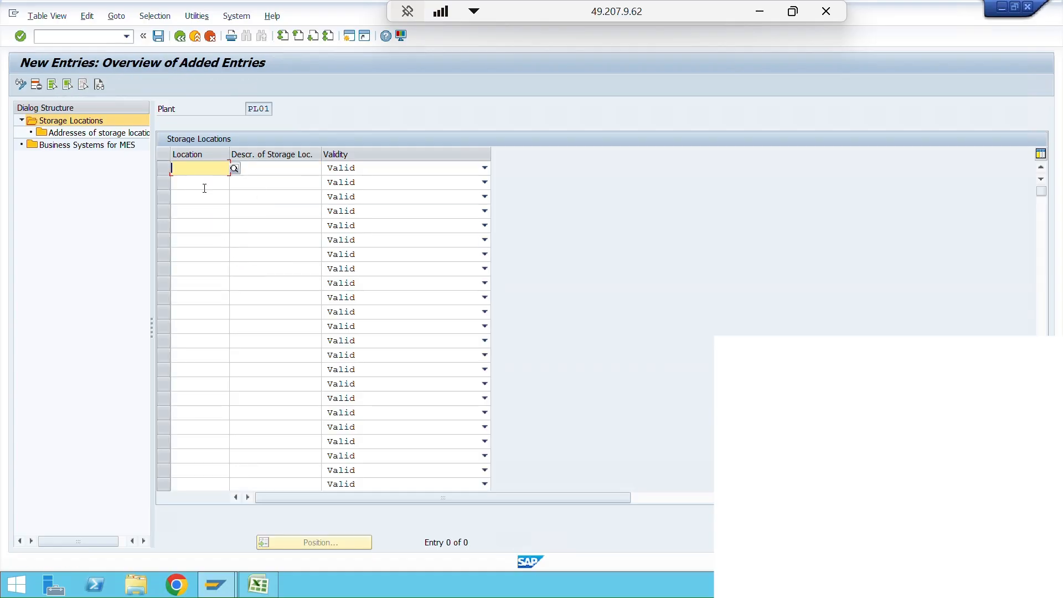
type("004")
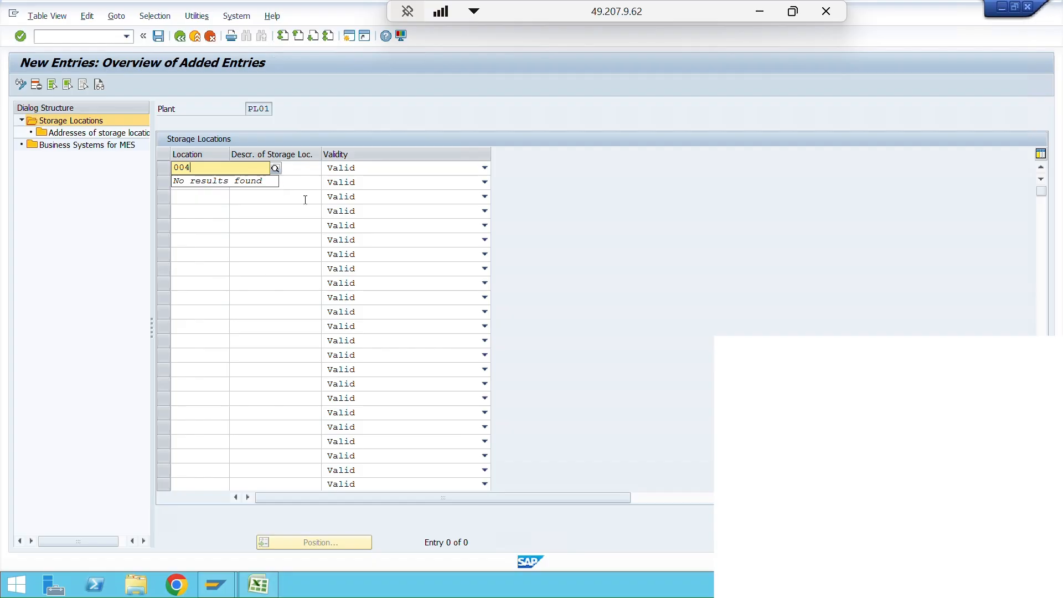
key("BackSpace")
type("04")
left_click(309, 168)
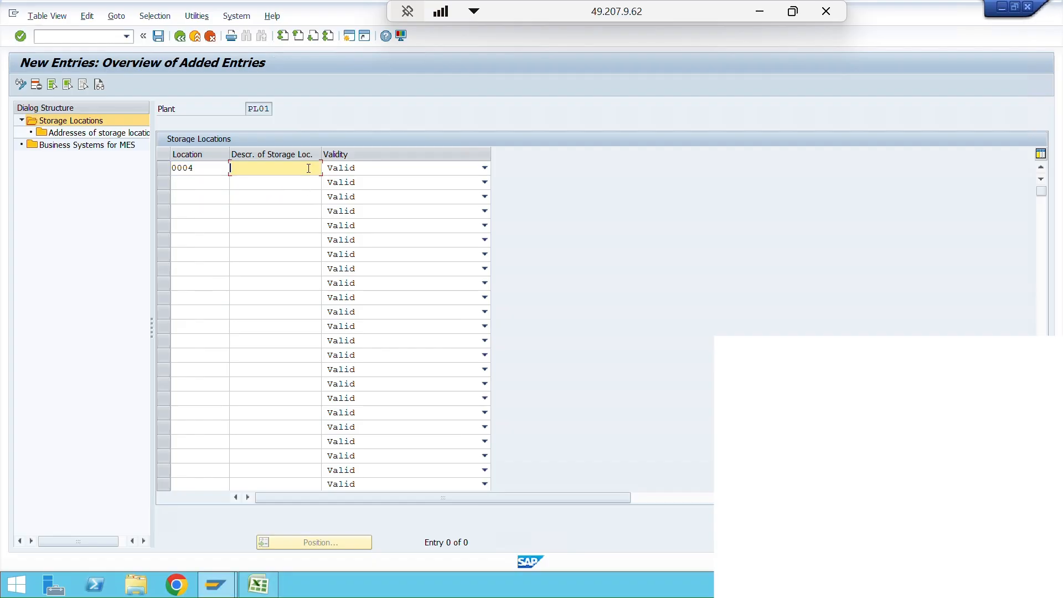
type("semi finish")
- Save the new storage location to the proposed customizing request and return to the storage locations overview
left_click(157, 36)
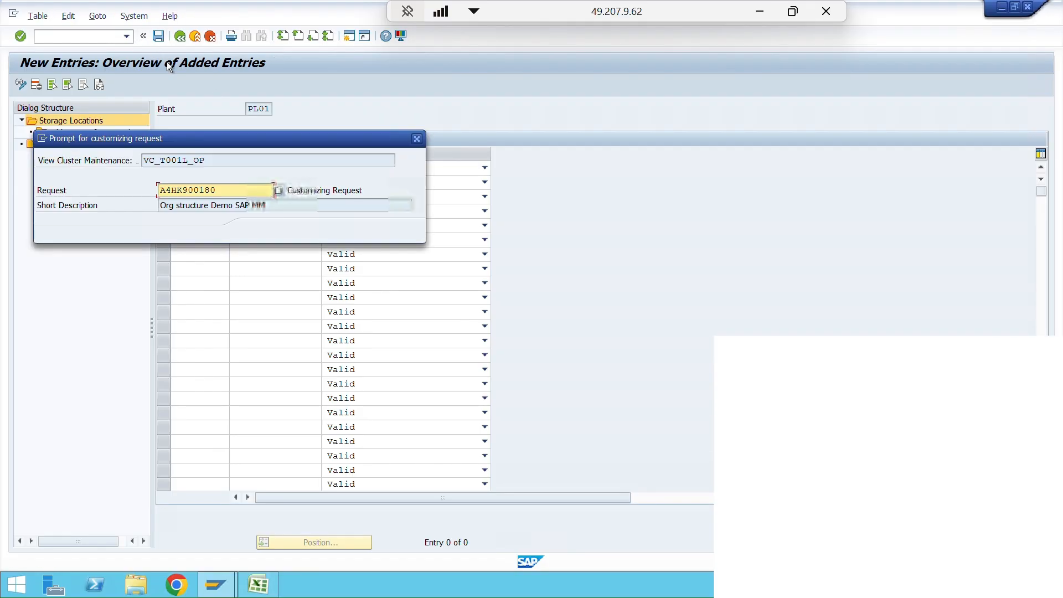
left_click(258, 231)
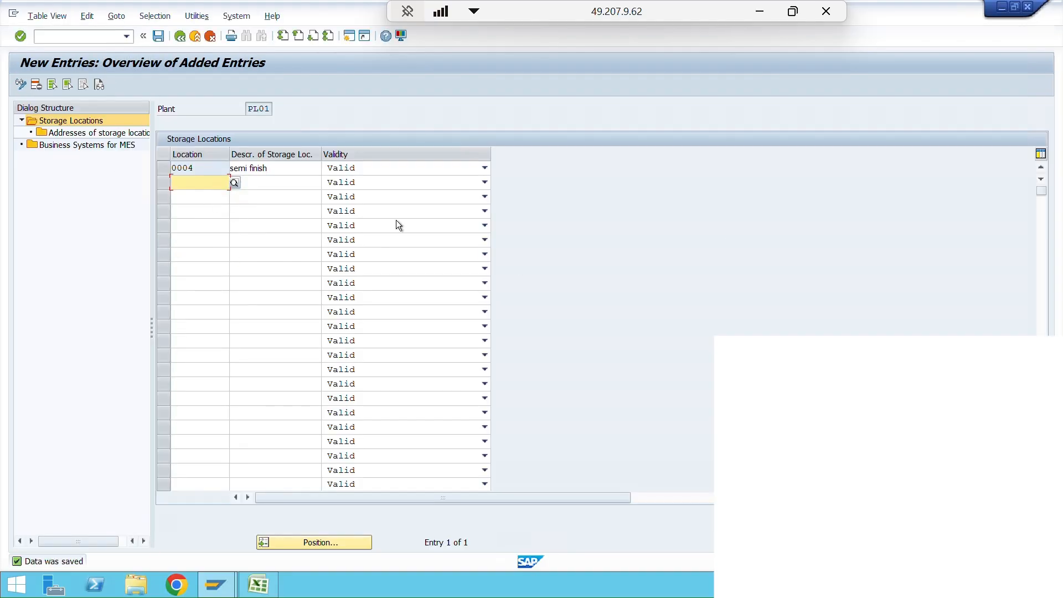
left_click(100, 120)
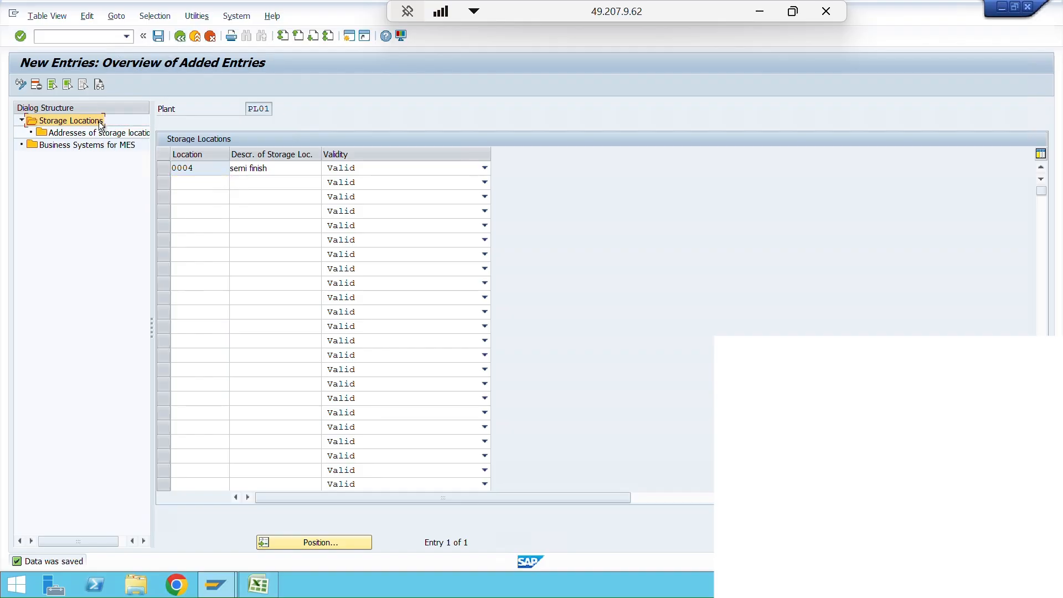
left_click(180, 35)
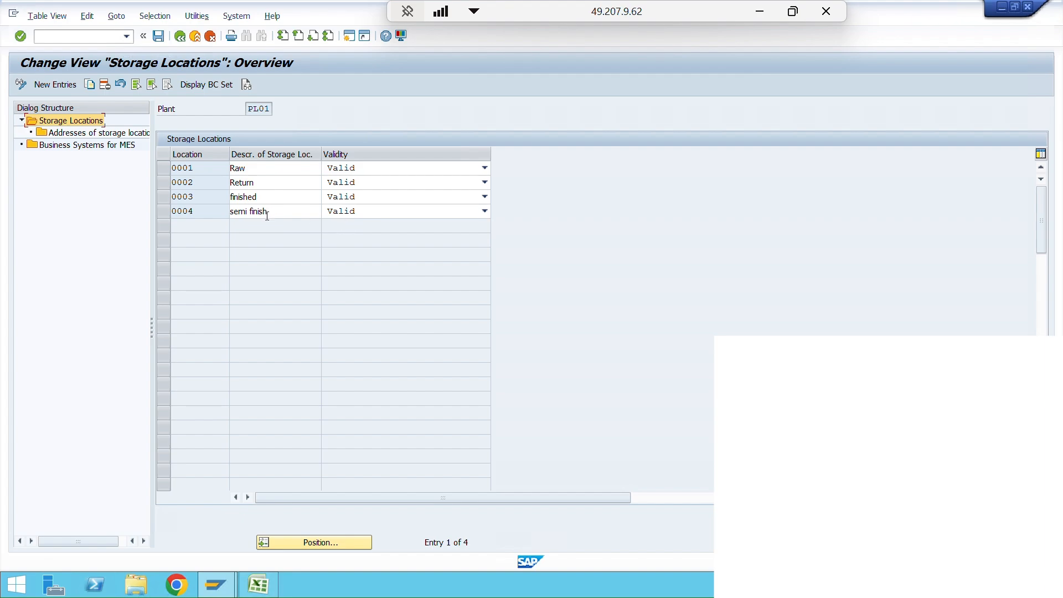
- Select only storage location 0001 (Raw) and open the addresses of storage locations for it
left_click(161, 195)
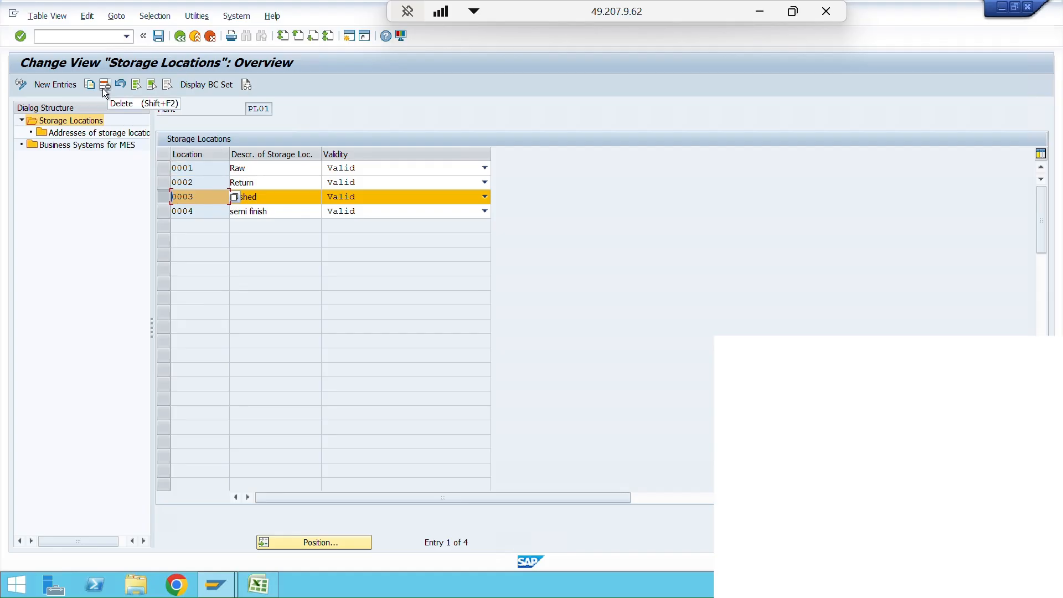
left_click(162, 197)
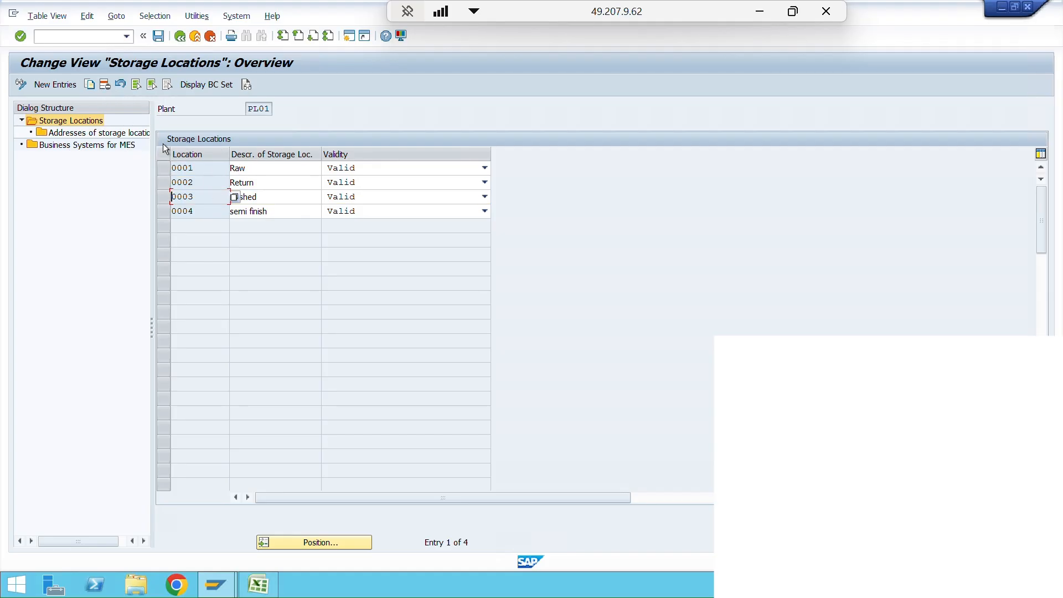
left_click(163, 167)
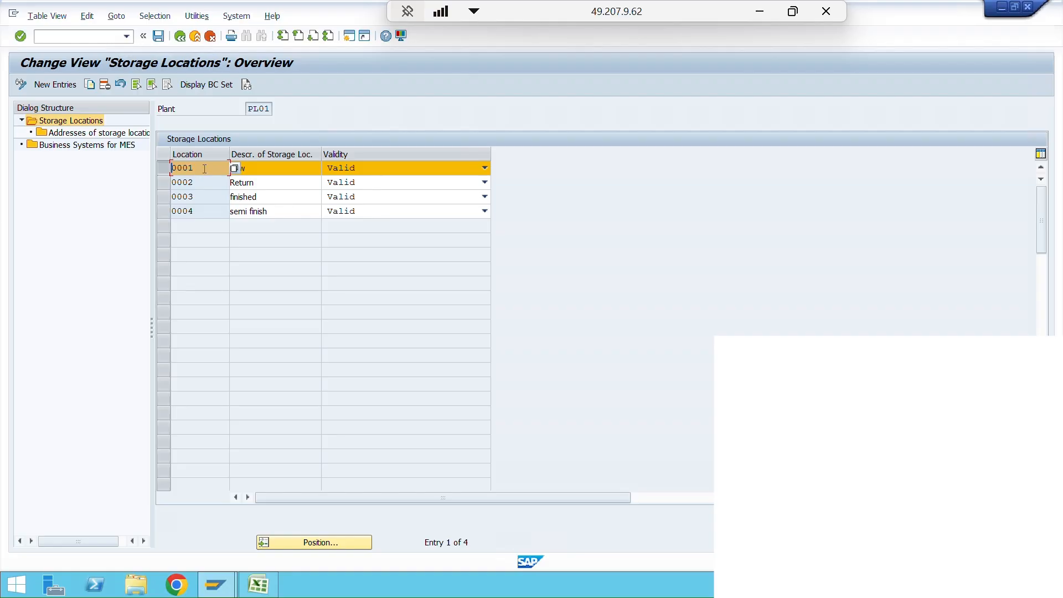
left_click(75, 134)
double_click(74, 131)
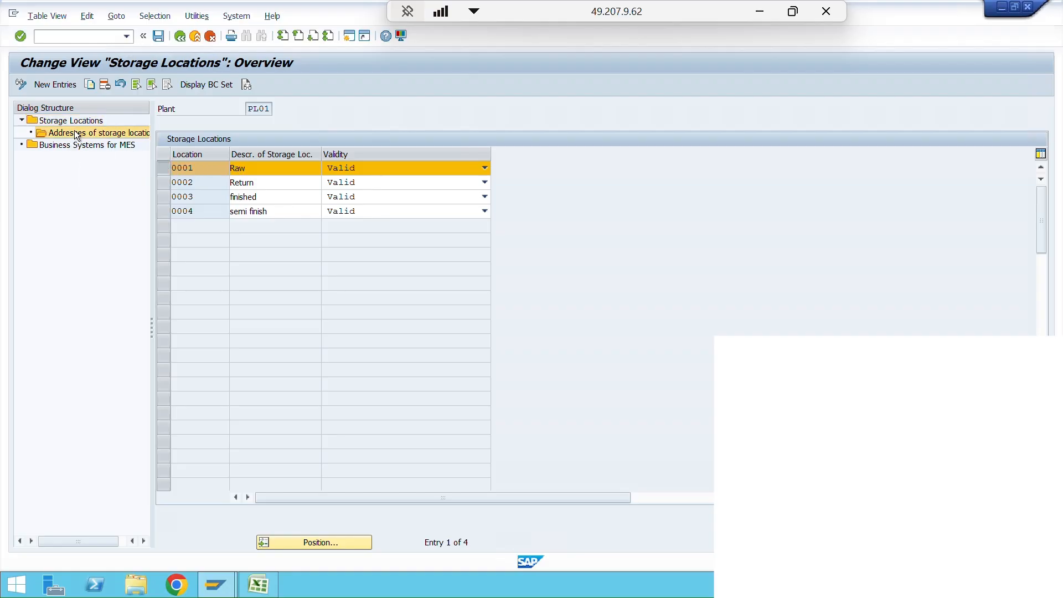
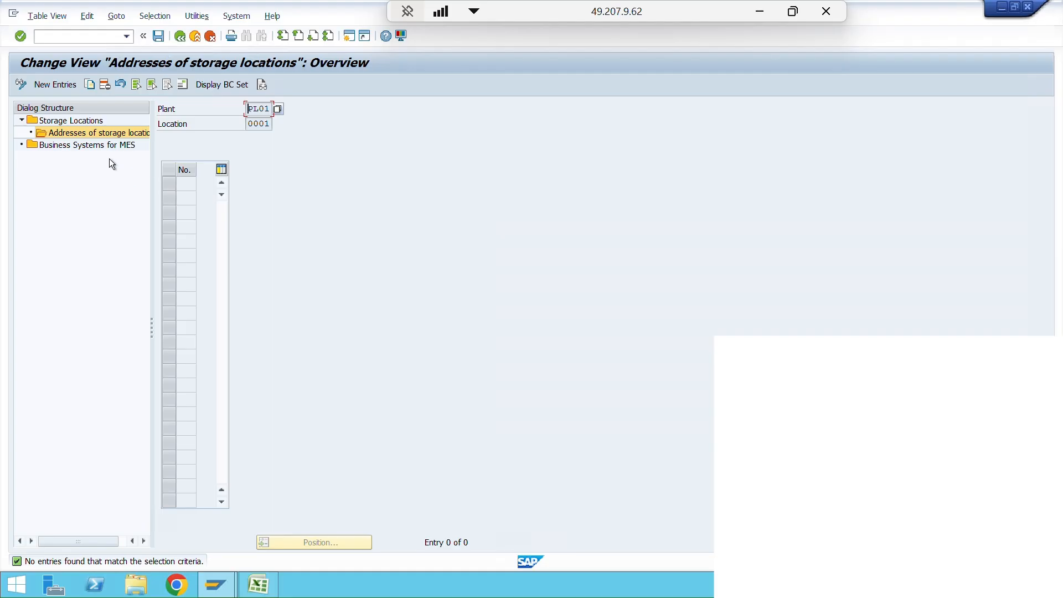
- Create address number 1 for storage location 0001, with country IN (India) and region 13 (Maharashtra)
left_click(72, 84)
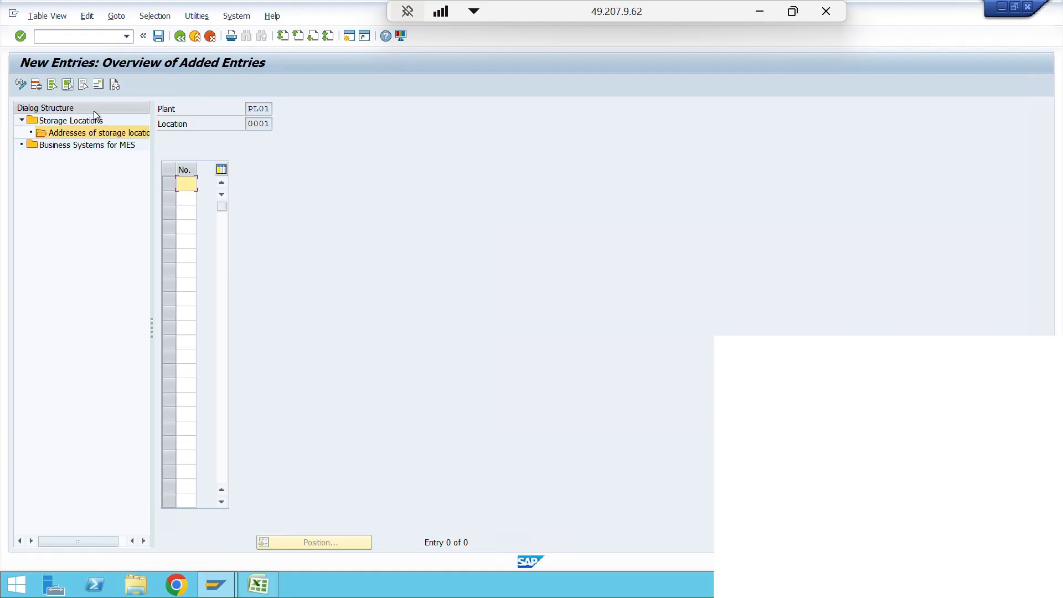
type("1")
key("Return")
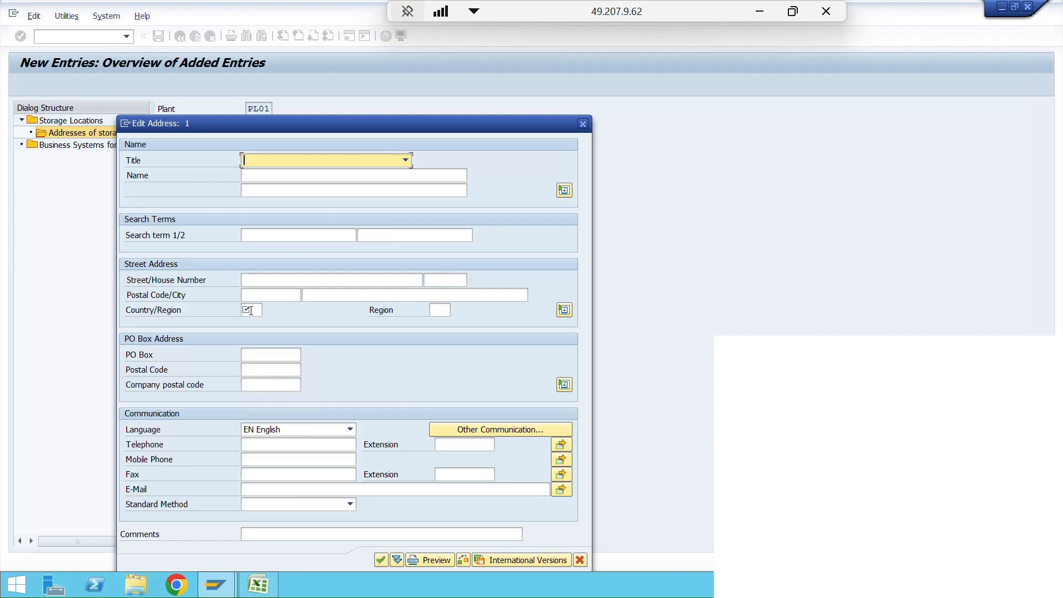
left_click(249, 310)
type("in")
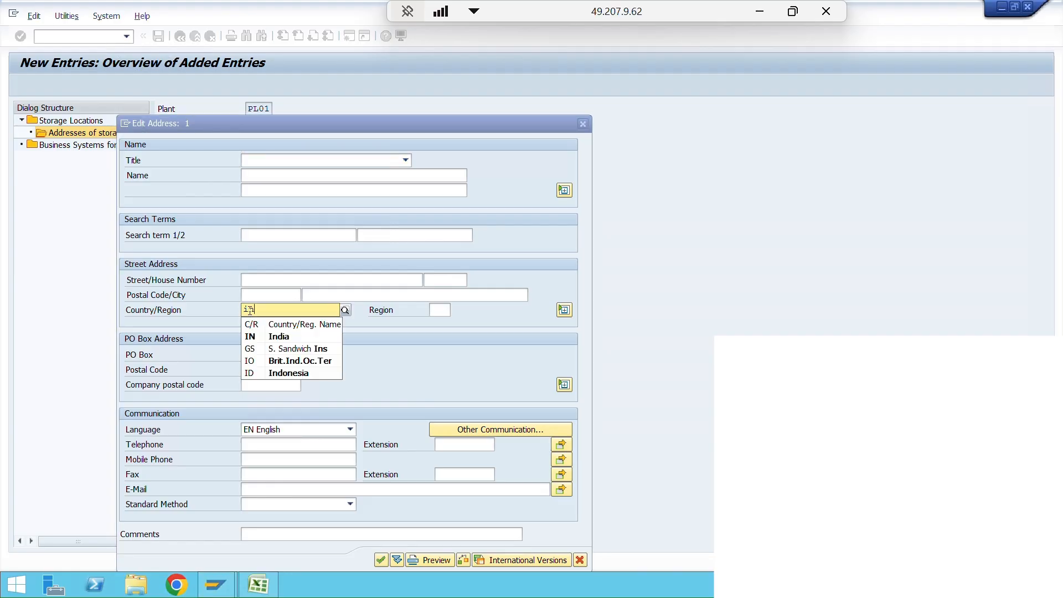
left_click(305, 335)
left_click(444, 310)
type("13")
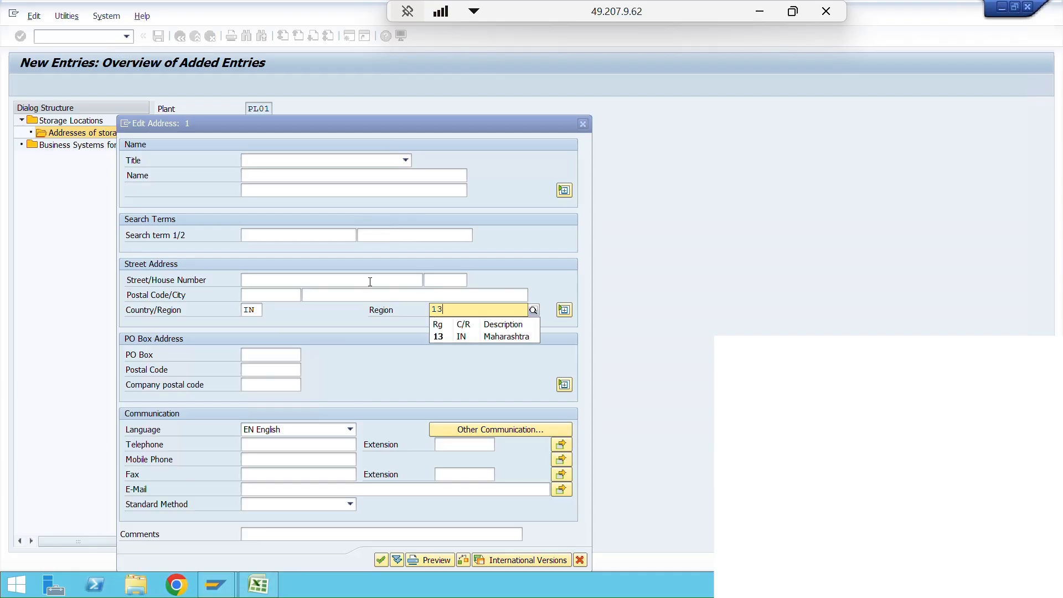
- Enter the street, city and postal code in the storage location's address and confirm the address
left_click(370, 281)
type("testa")
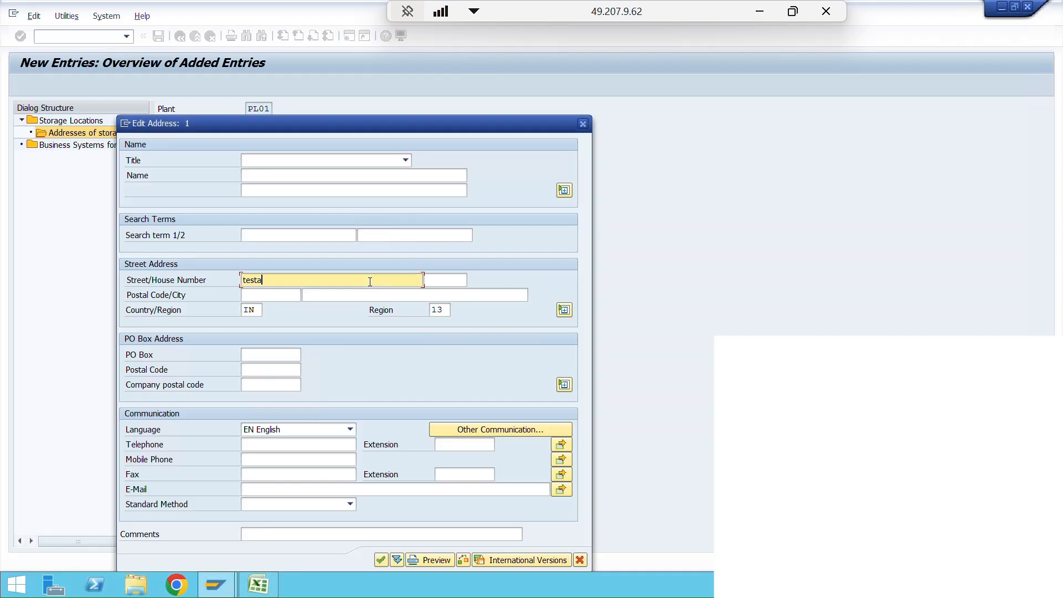
key("BackSpace")
type("address")
left_click(360, 295)
type("pune")
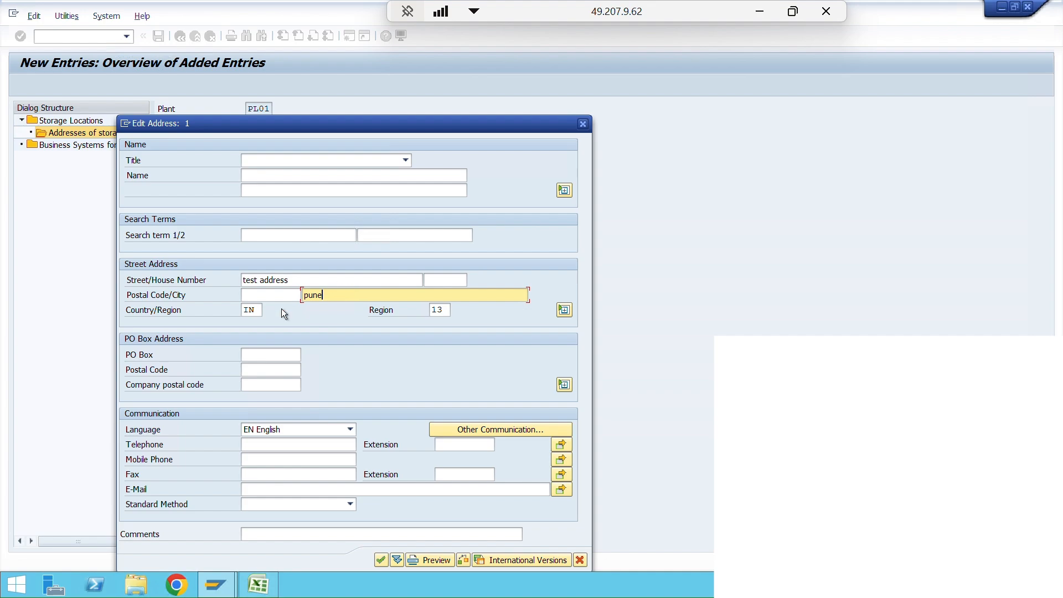
left_click(272, 299)
type("123467")
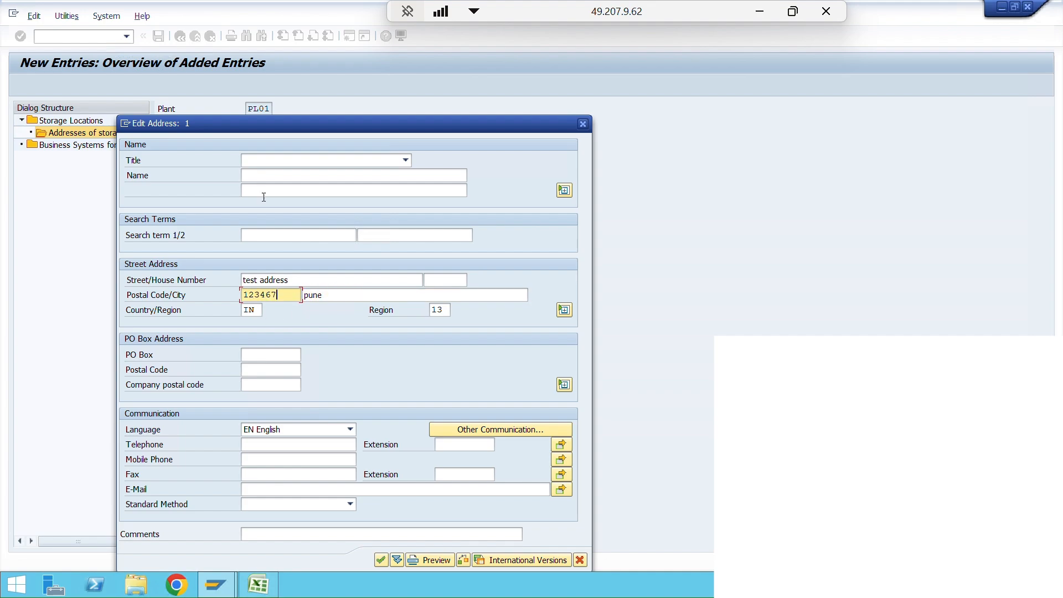
left_click(380, 562)
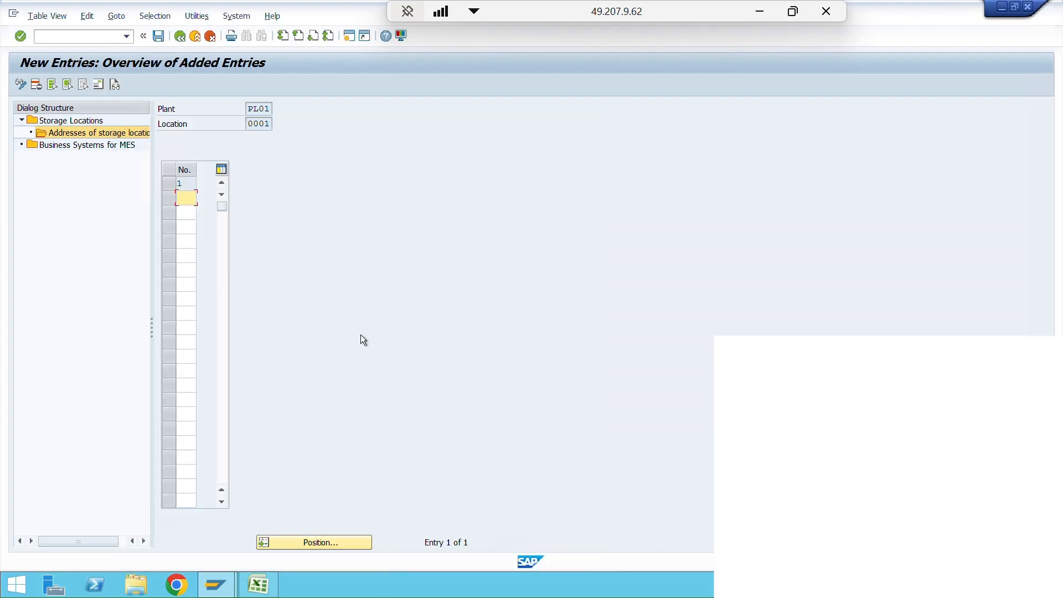
- Save the storage location address and return to the implementation guide
left_click(157, 35)
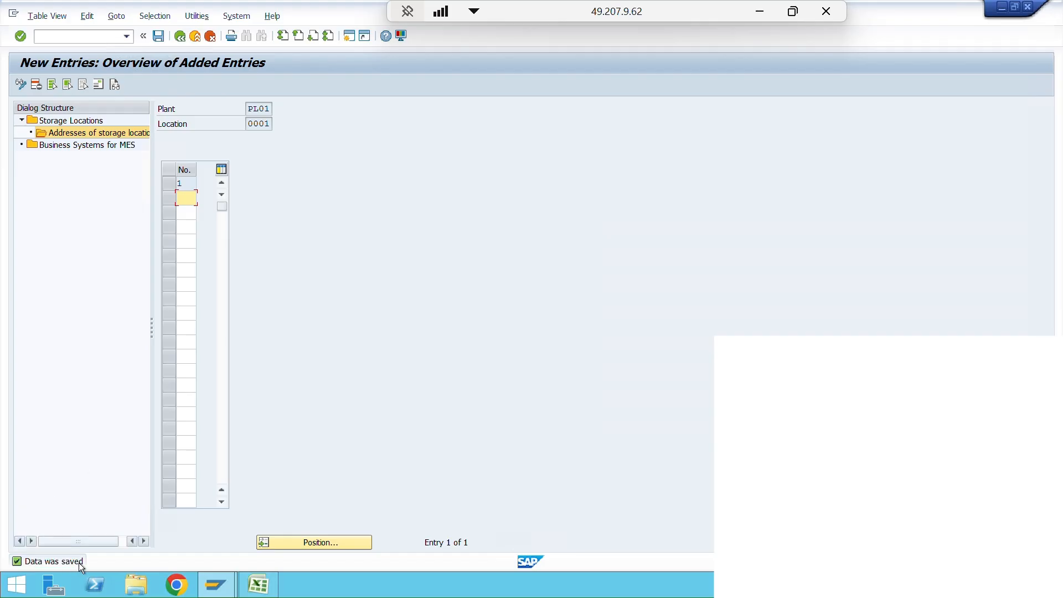
left_click(181, 38)
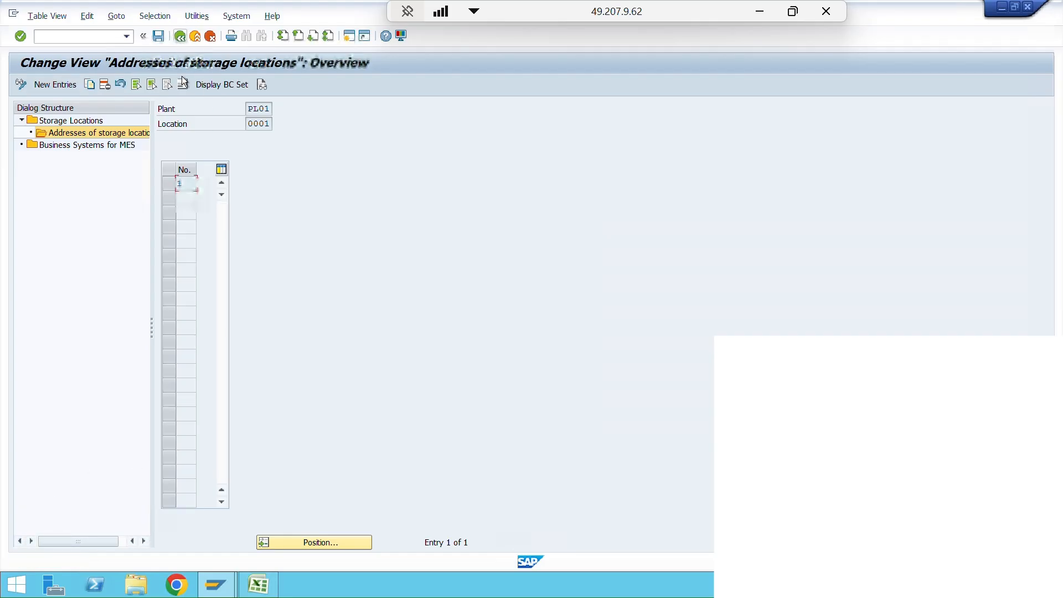
left_click(180, 37)
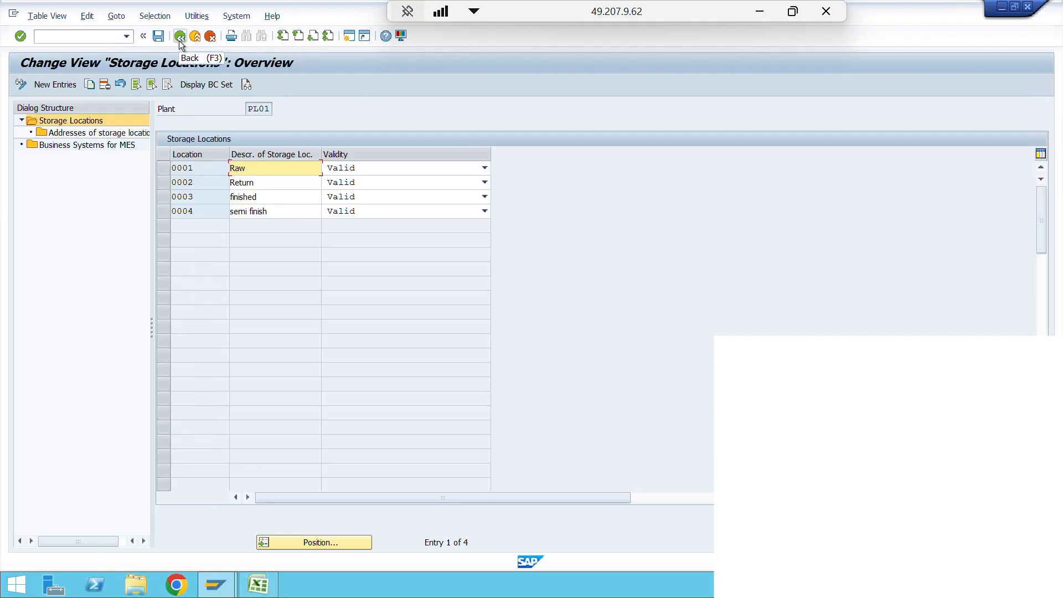
left_click(179, 37)
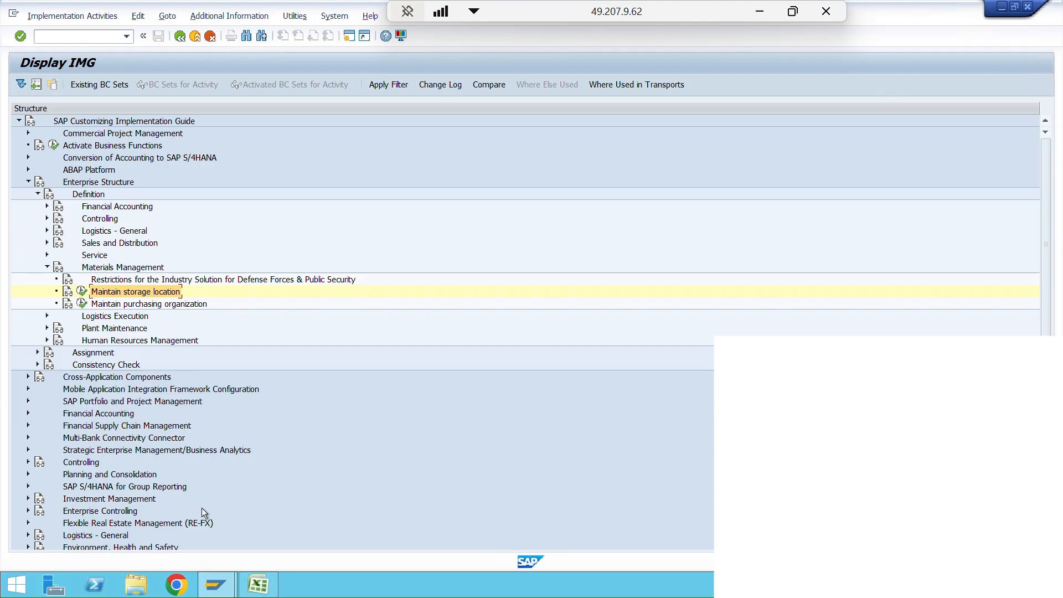
- Switch to Excel, review the list of organizational units from company code to purchase group, and return to SAP
left_click(216, 584)
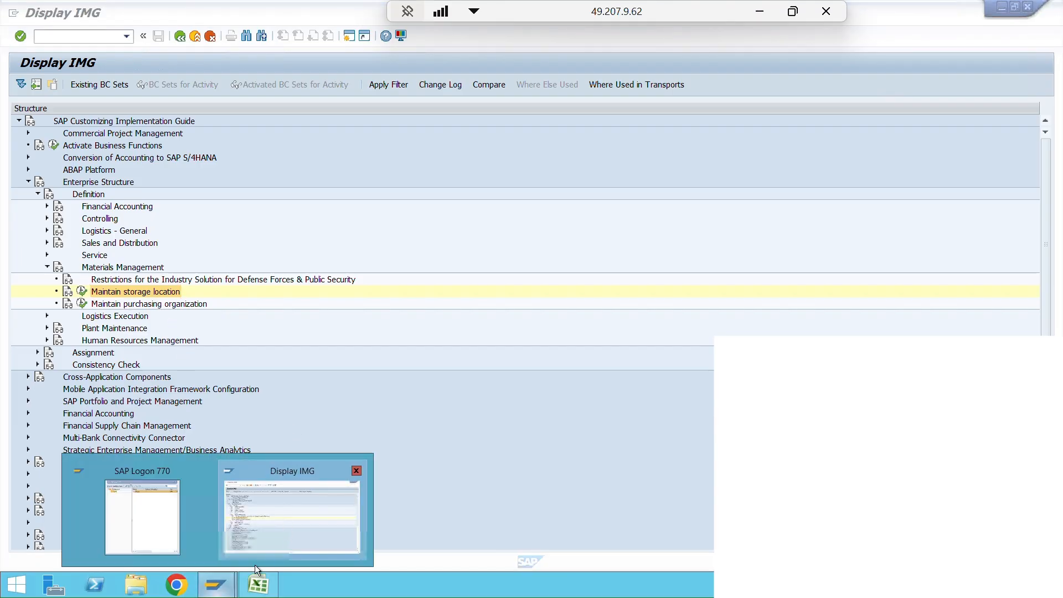
left_click(268, 588)
left_click(268, 587)
left_click(269, 588)
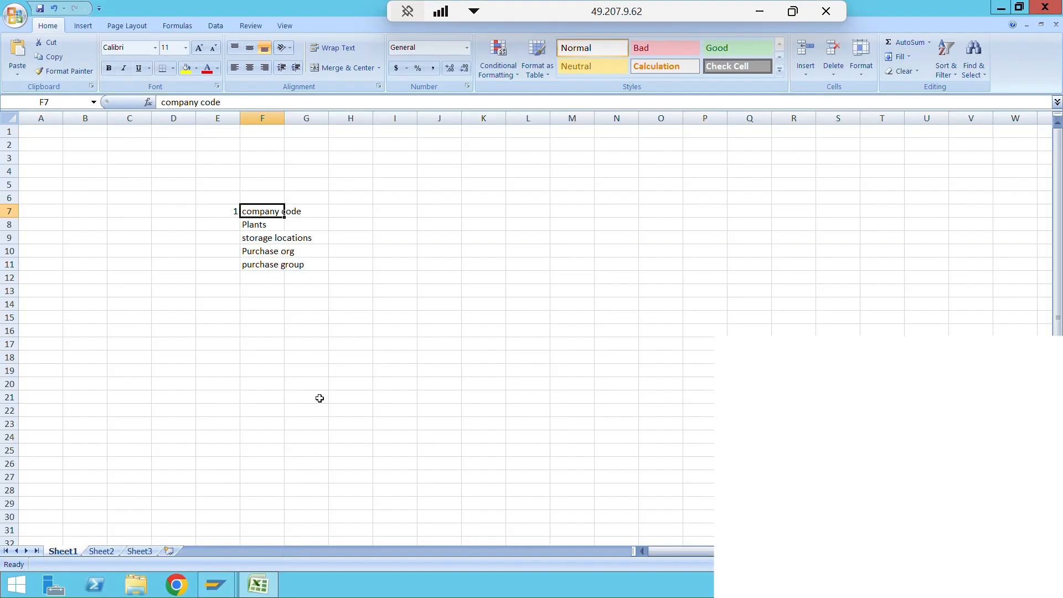
left_click(368, 214)
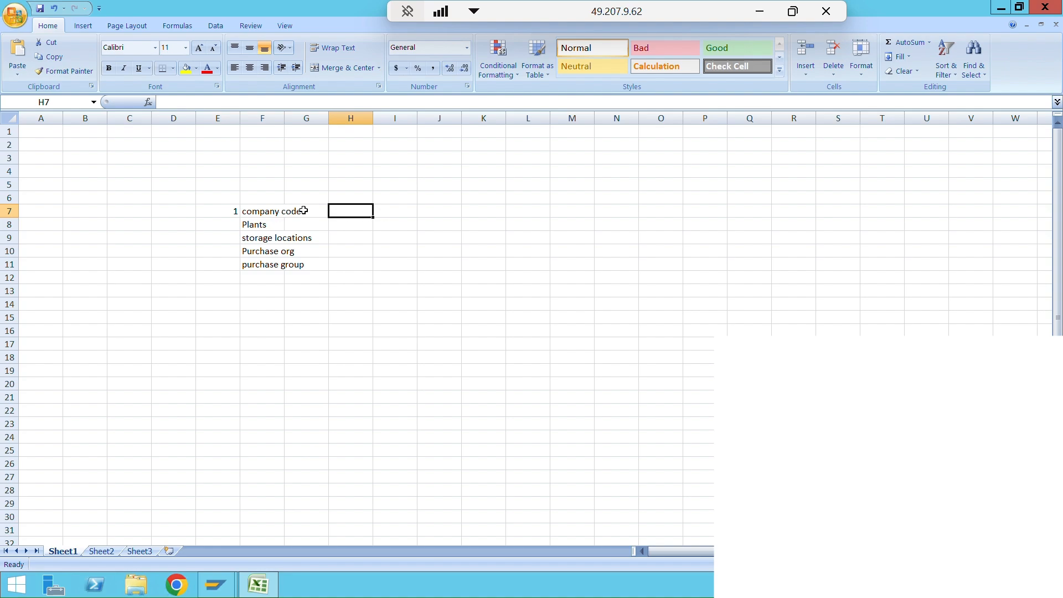
left_click(269, 225)
left_click(276, 239)
left_click(357, 239)
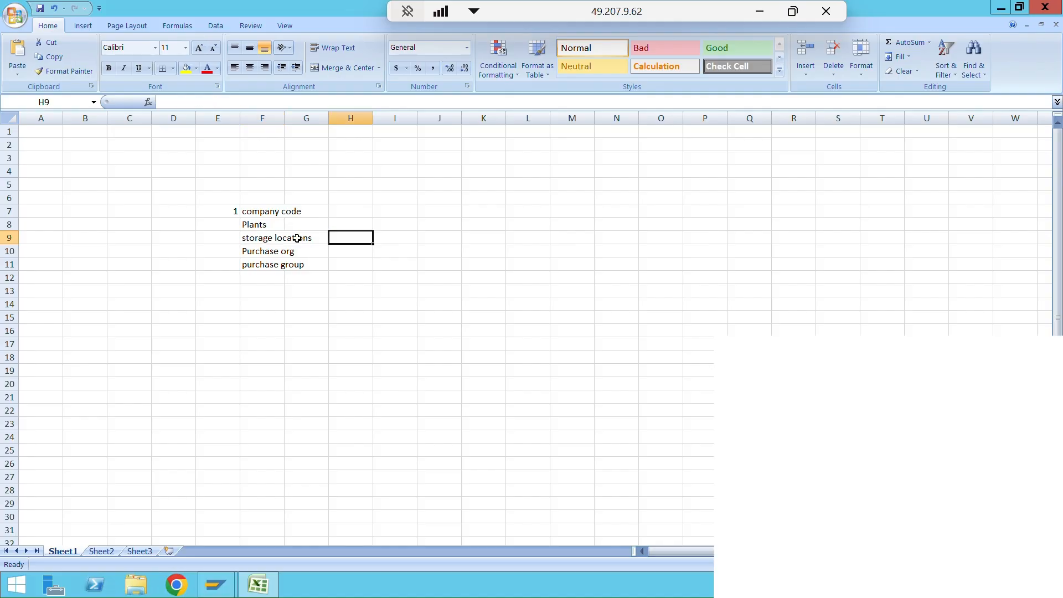
left_click(264, 251)
left_click(264, 263)
key("alt+Tab")
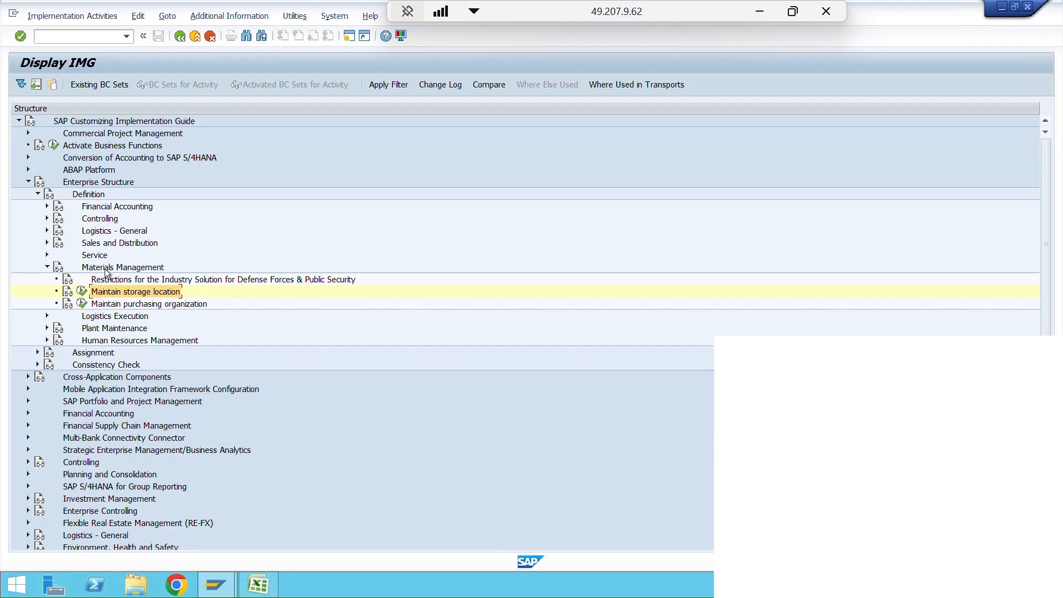
- Open Maintain purchasing organization under the Materials Management definitions and start a new entry with the code 1997
left_click(116, 307)
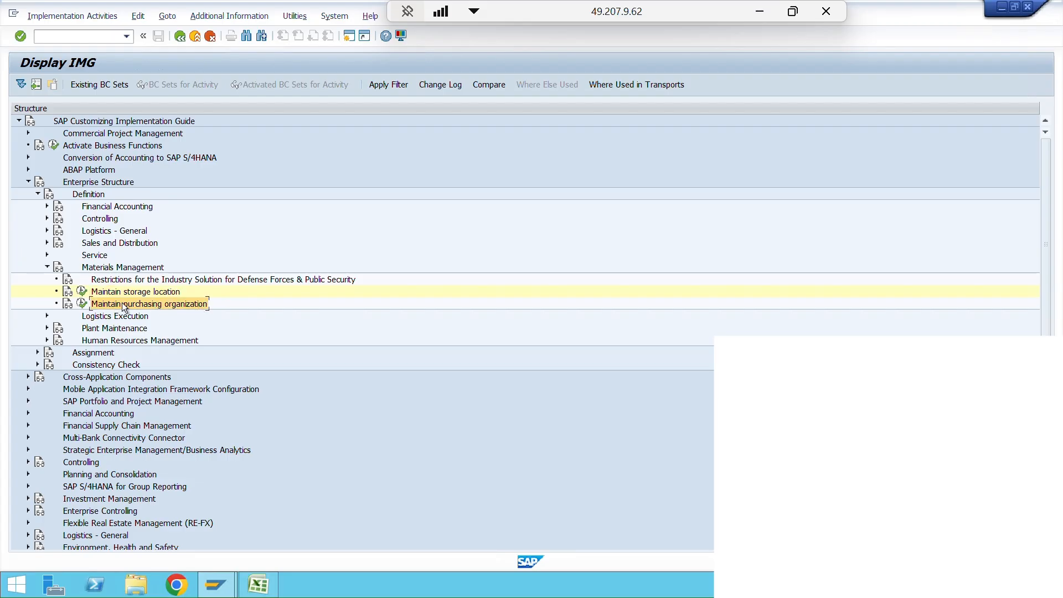
left_click(82, 305)
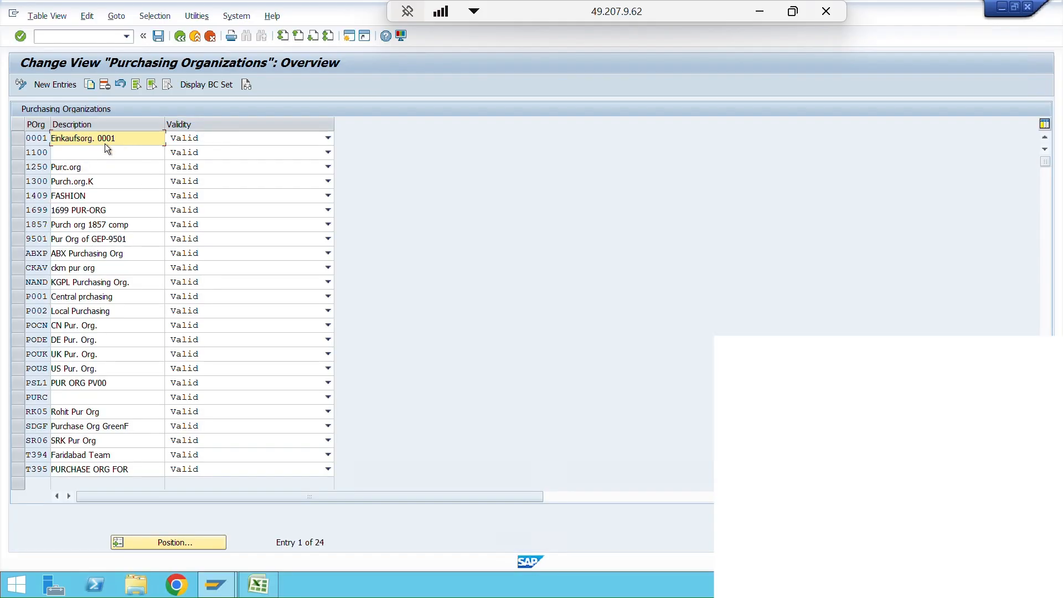
left_click(54, 85)
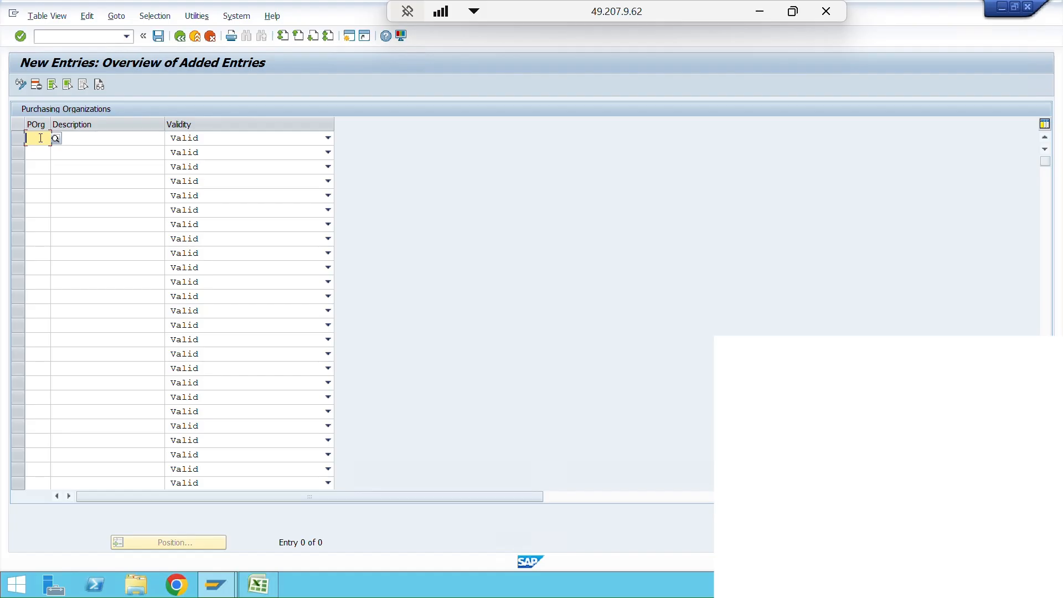
type("19")
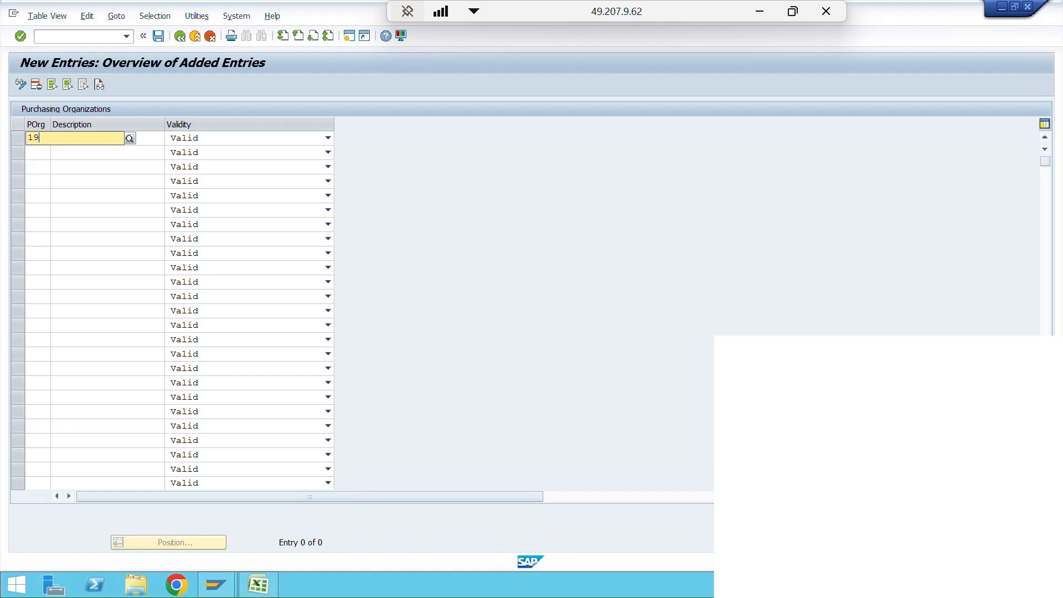
type("97")
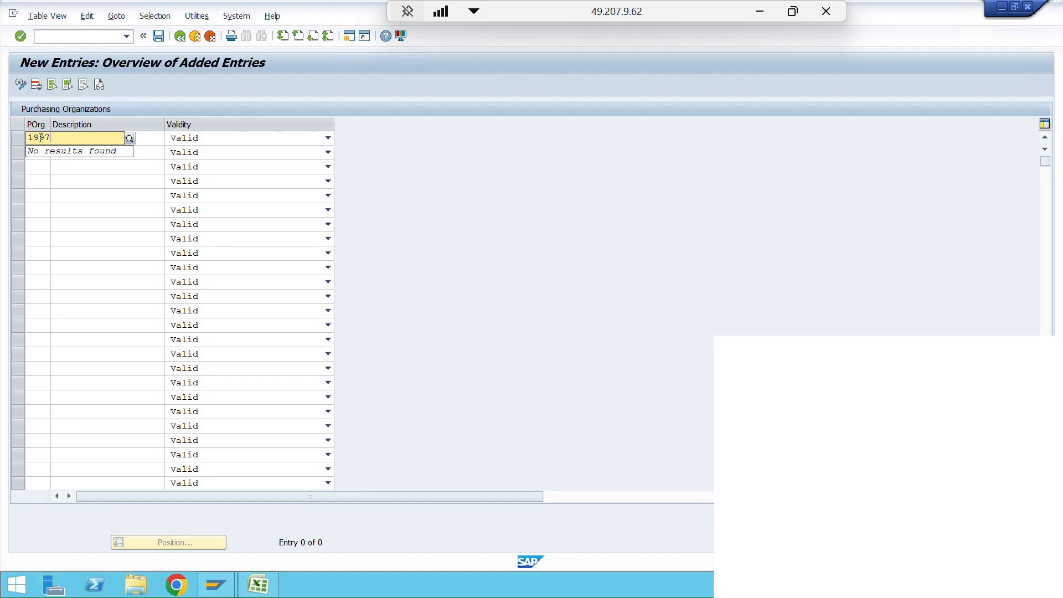
- Give purchasing organization 1997 the description "Purchase org 1997" and the validity Valid
left_click(150, 138)
type("P")
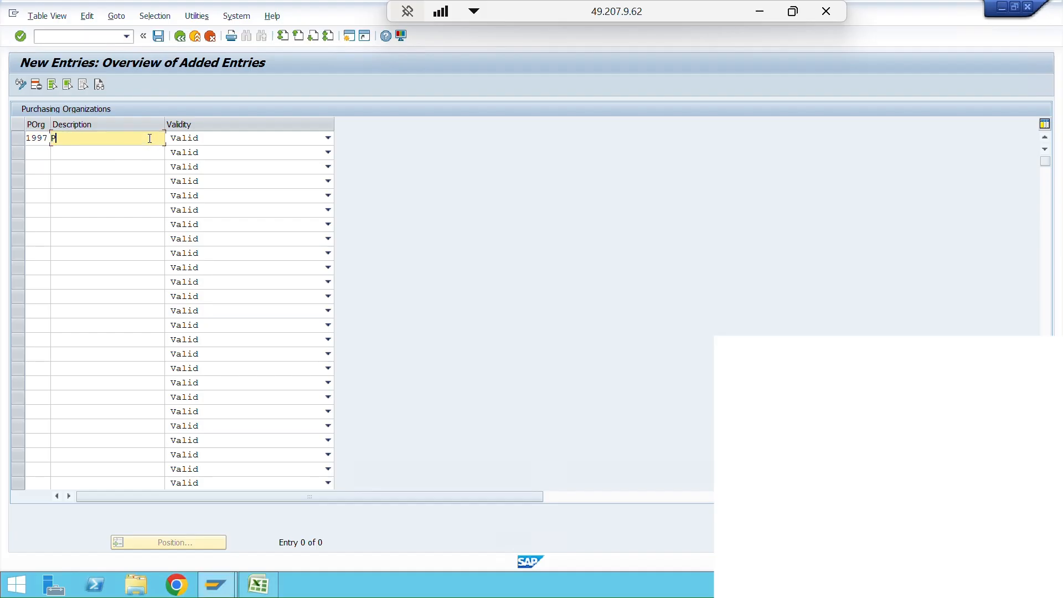
type("urchase org 1")
type("997")
left_click(328, 138)
left_click(328, 139)
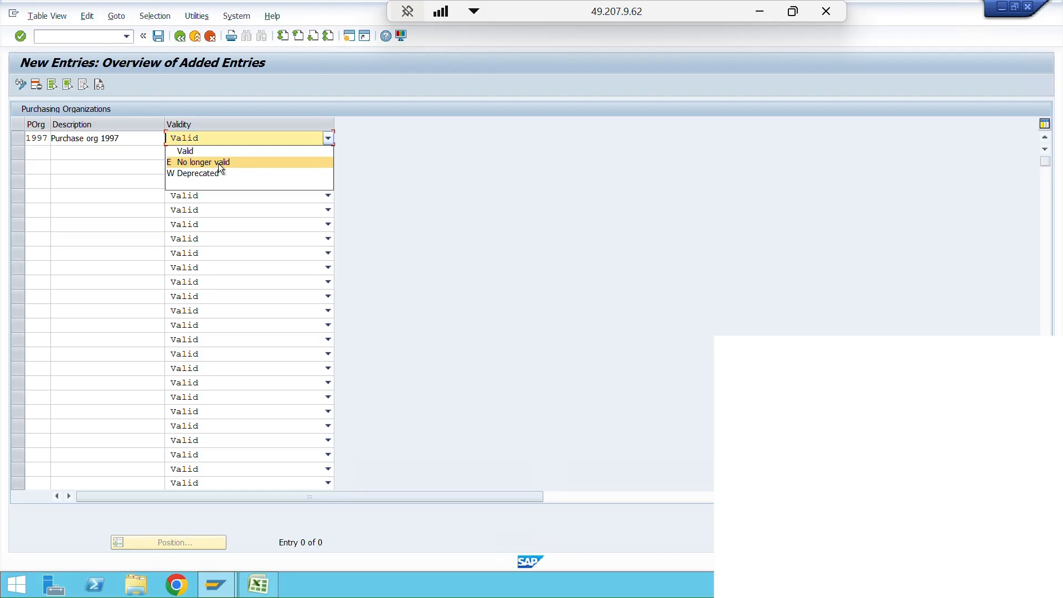
left_click(195, 150)
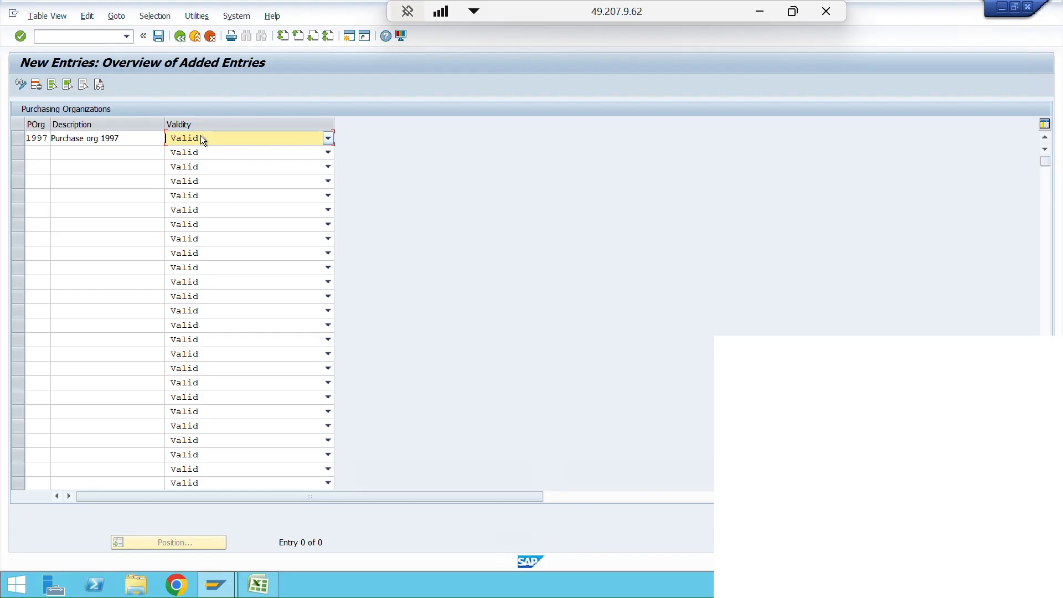
- Save the new purchasing organization to the customizing request "Org structure Demo SAP MM" and return to the purchasing organizations overview
left_click(163, 34)
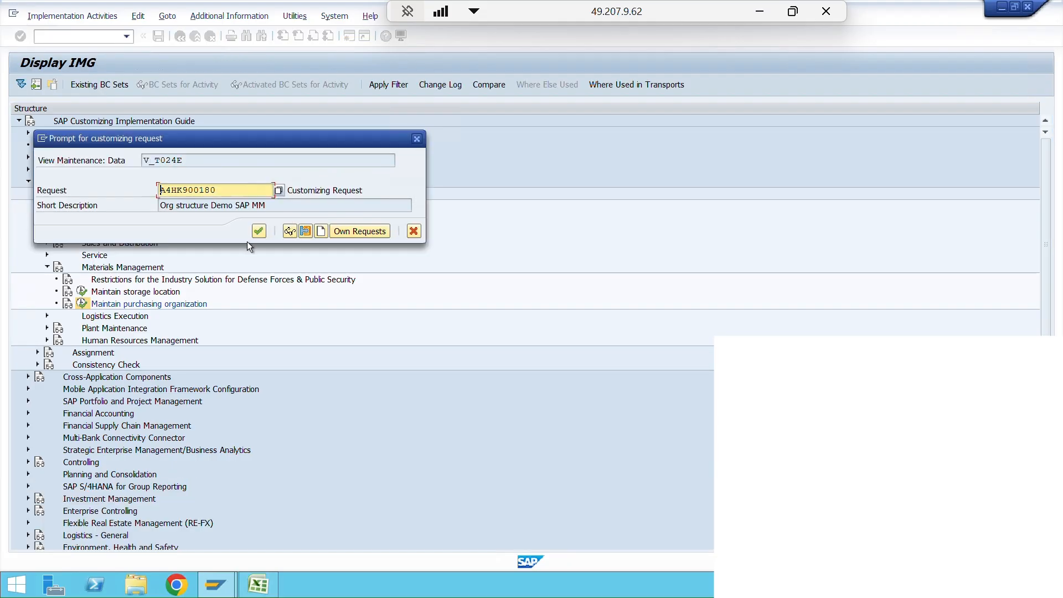
left_click(261, 232)
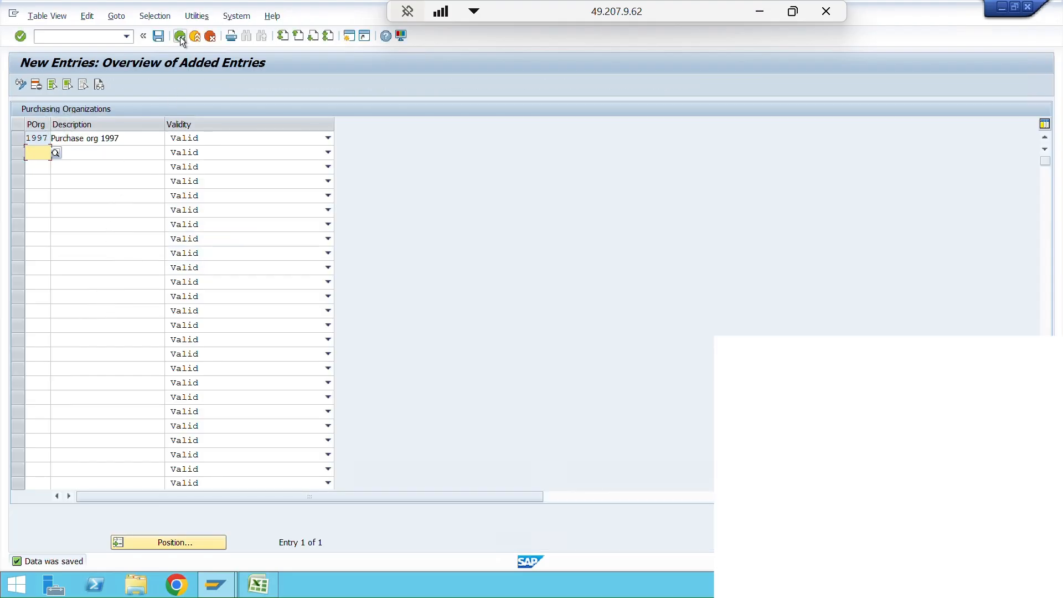
left_click(180, 38)
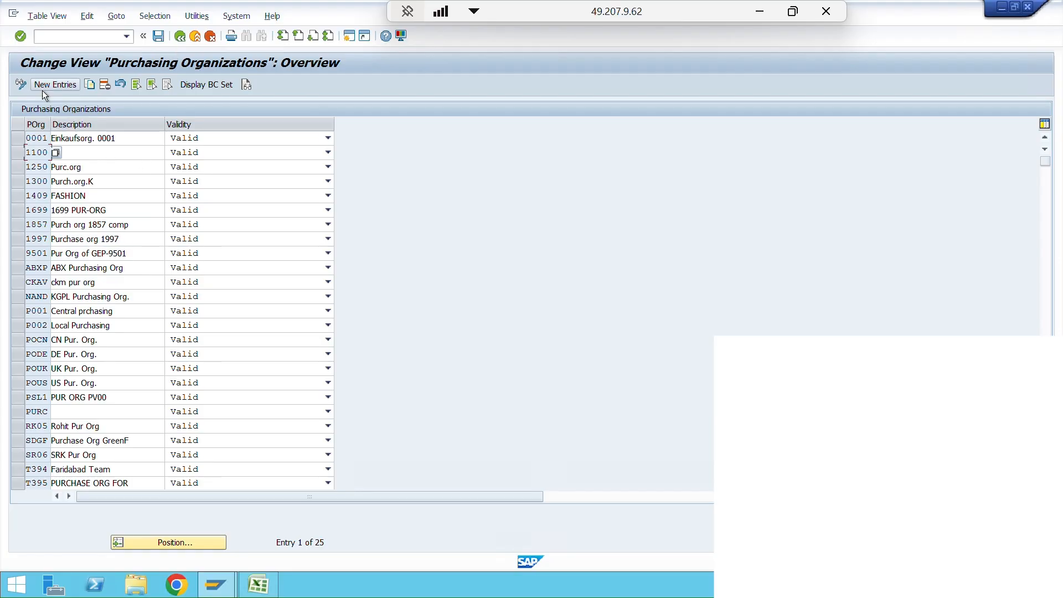
- Position the list at purchasing organization 1997 and start a copy of that entry
left_click(157, 538)
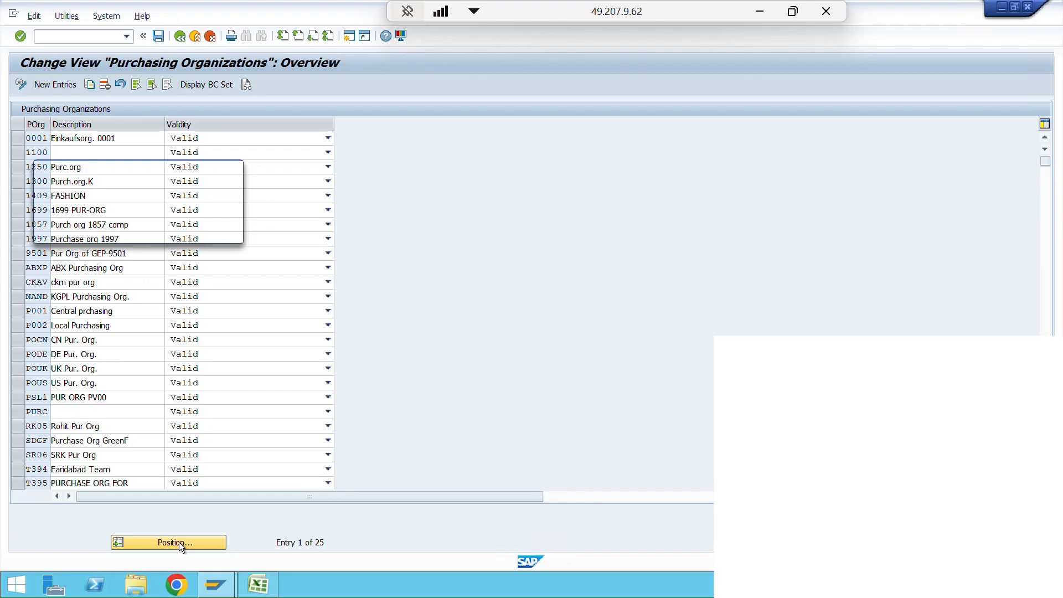
type("1100")
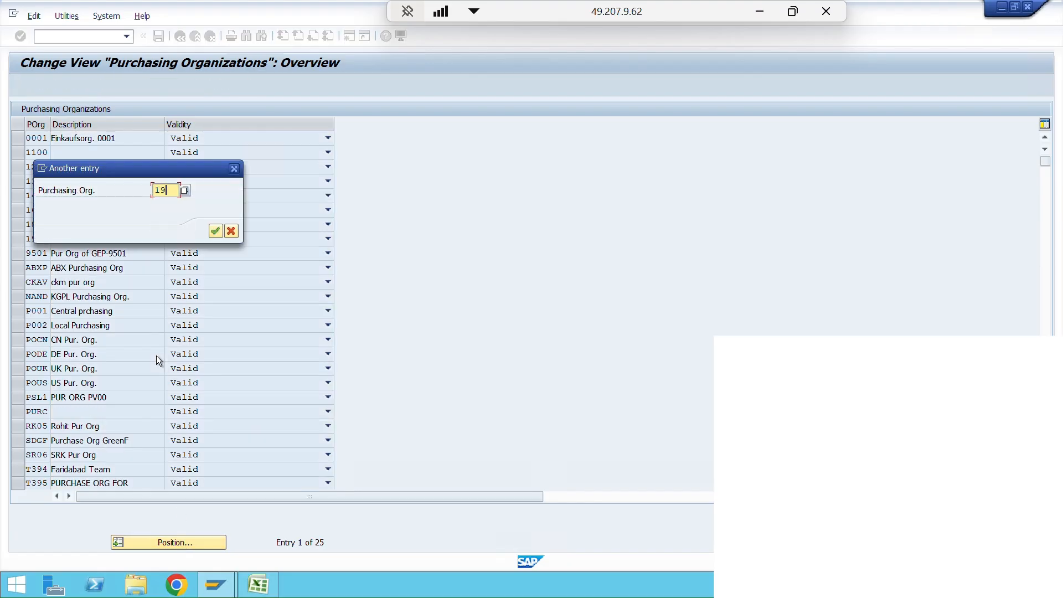
key("Return")
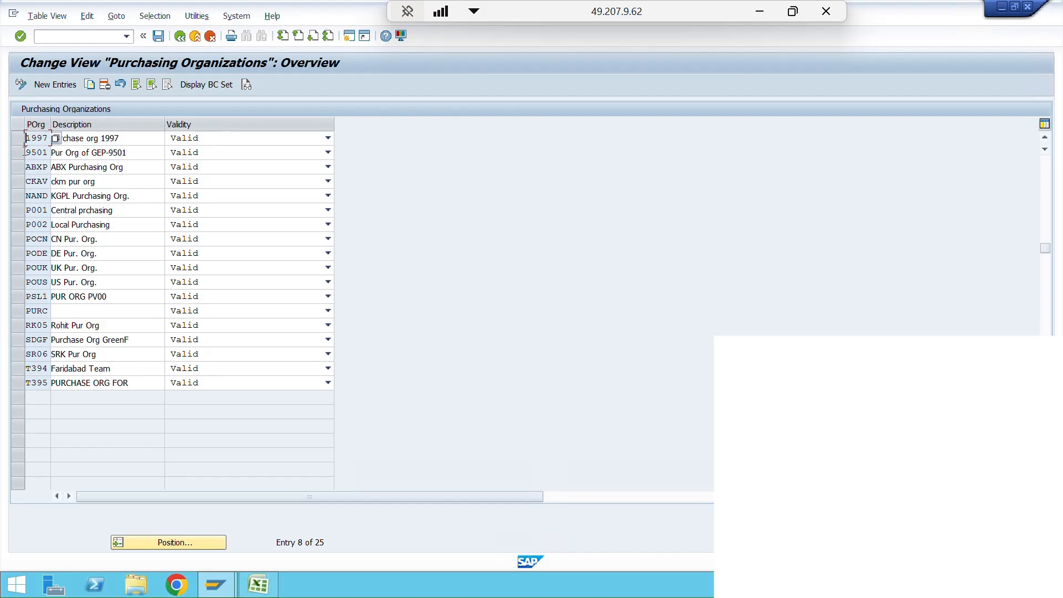
left_click(18, 138)
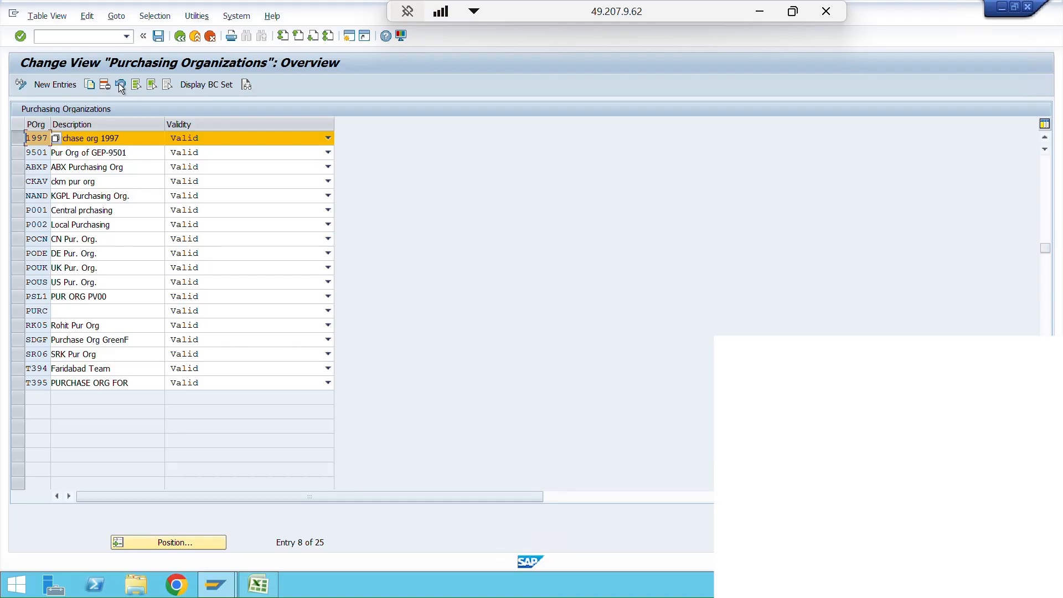
left_click(90, 85)
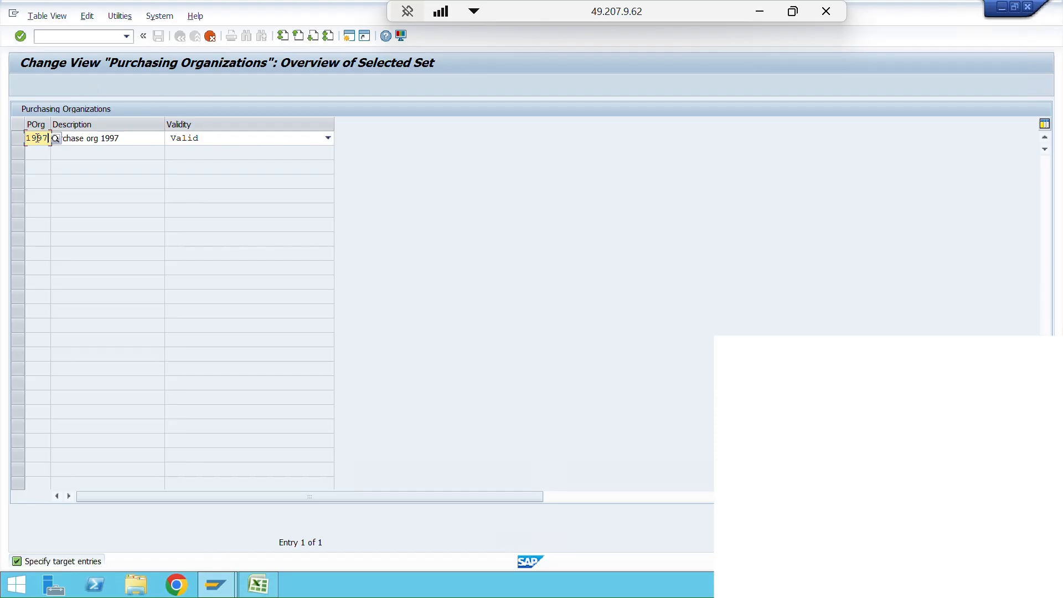
- Change the code of the copied purchasing organization entry to 2000
double_click(27, 138)
type("2000")
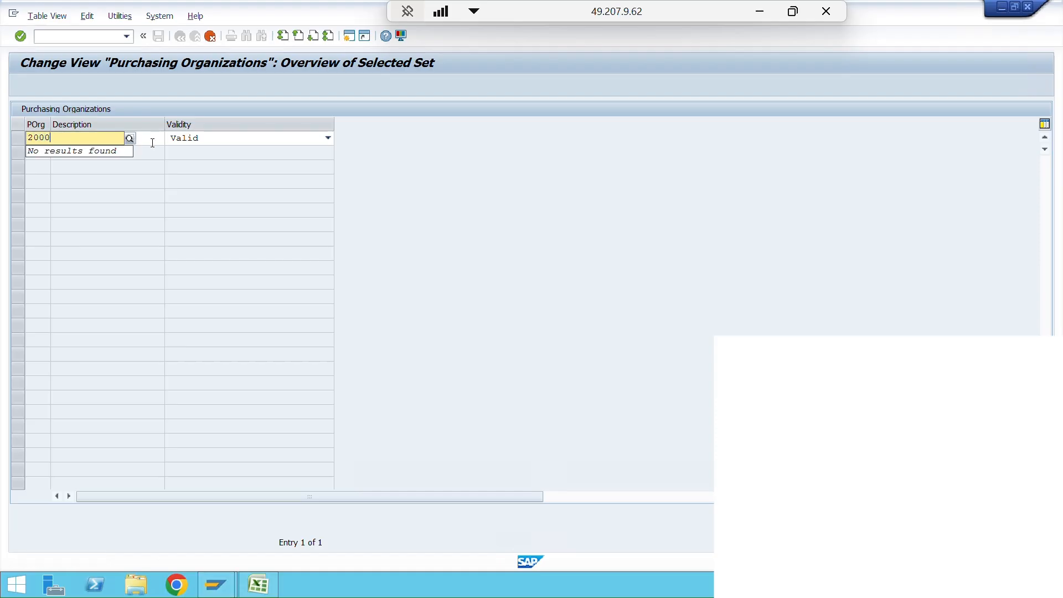
left_click(152, 142)
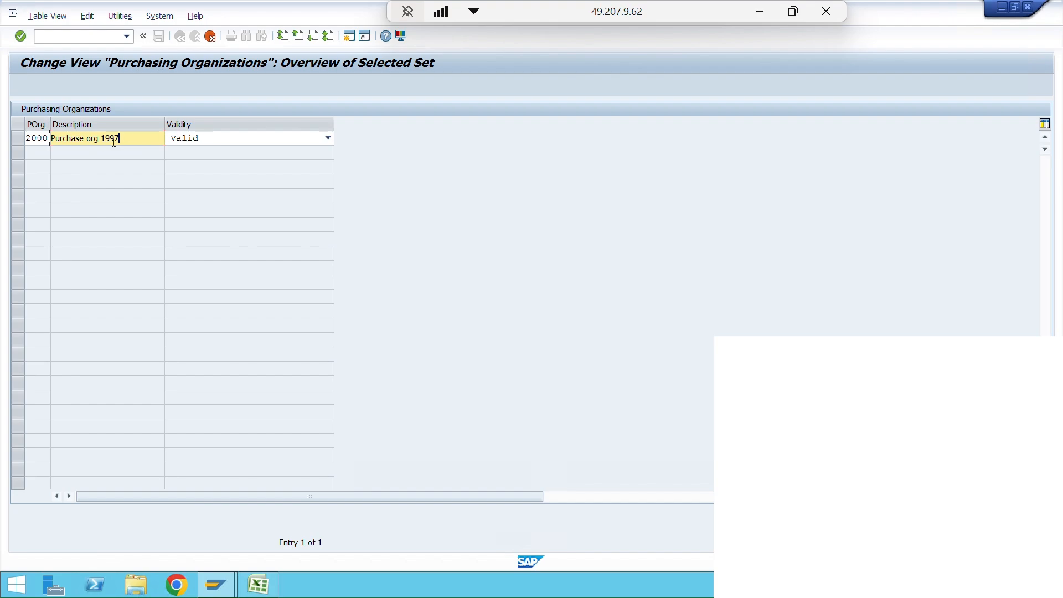
- Replace the description of purchasing organization 2000 with "2000 porg" and confirm the copied entry
key("Return")
type("200")
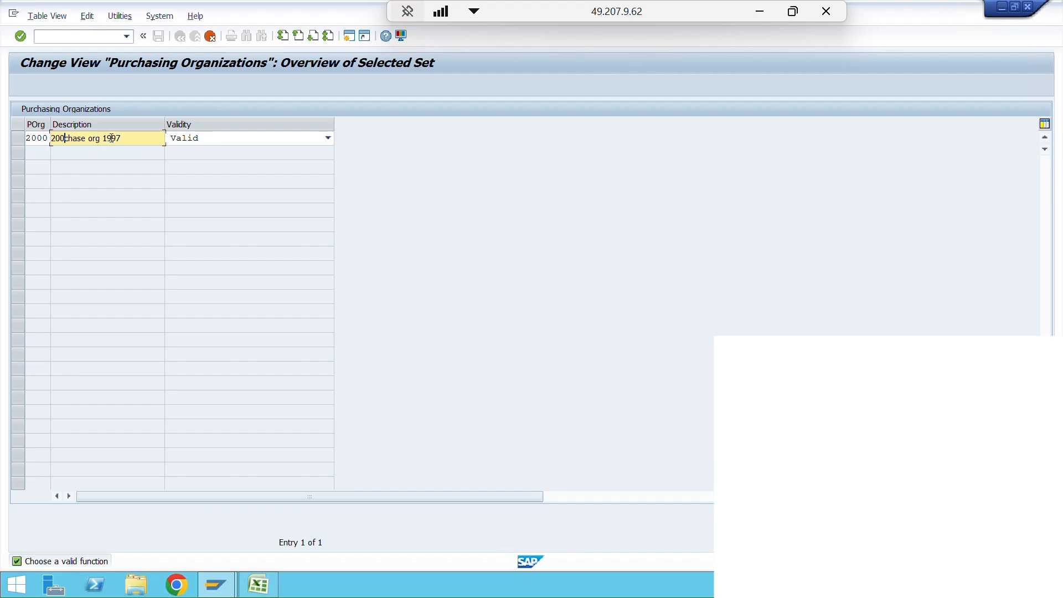
left_click_drag(128, 138, 55, 136)
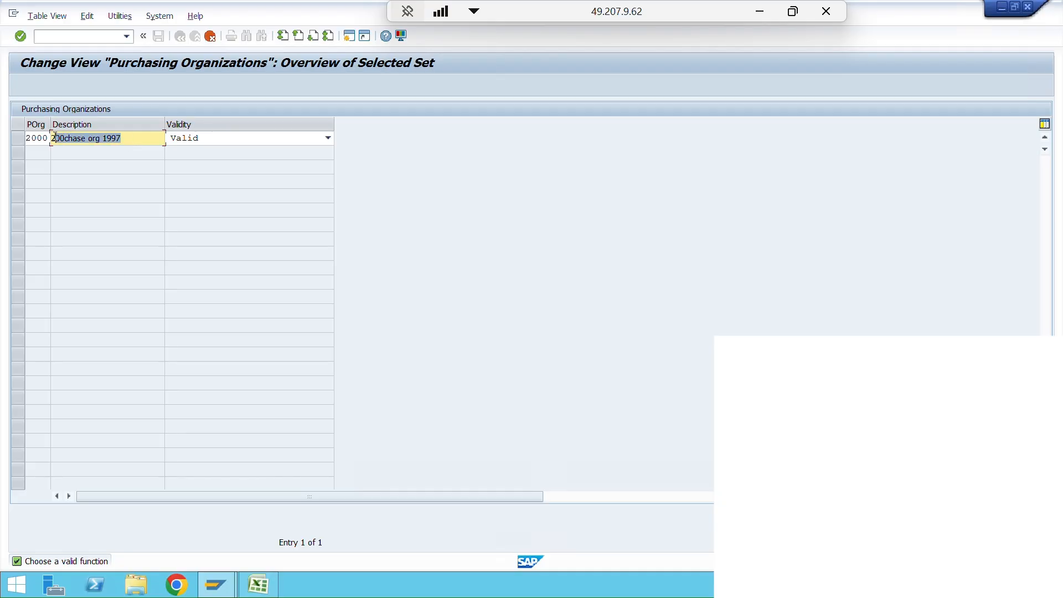
type("2000")
key("shift+Home")
type("2000 porg")
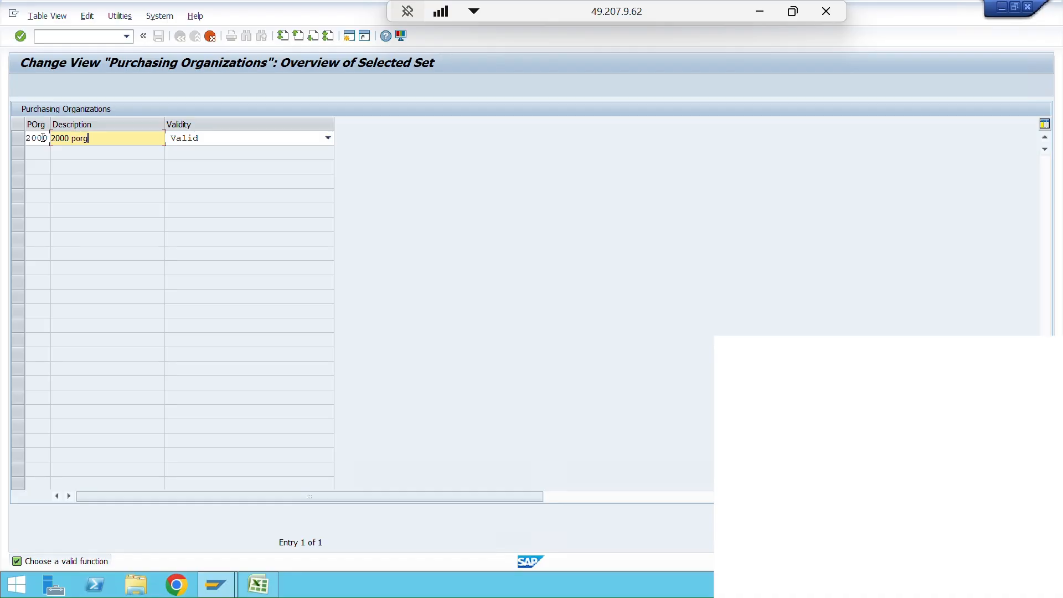
key("Return")
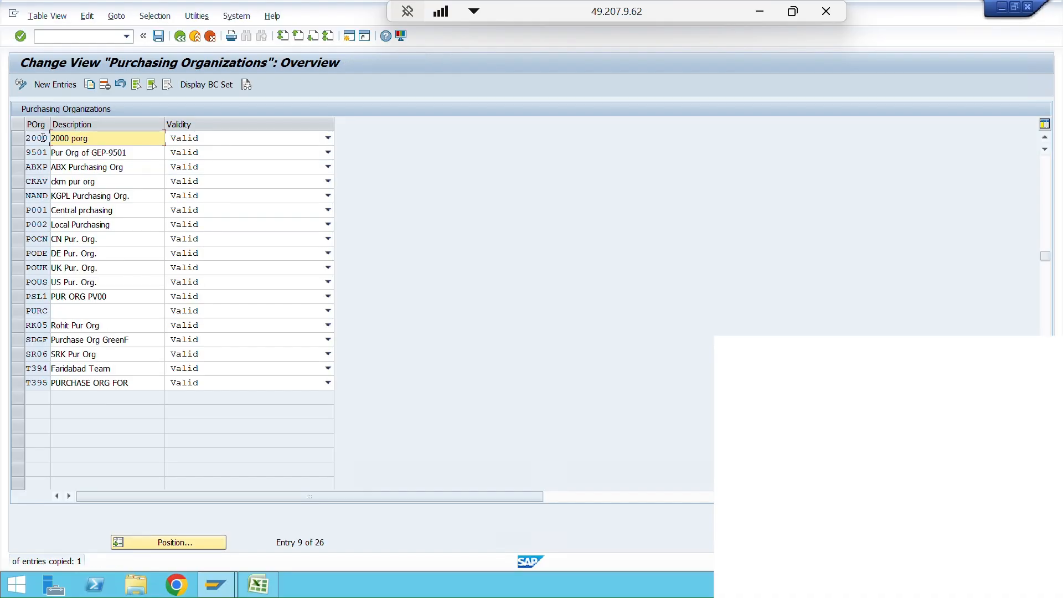
- Save purchasing organization 2000 and return to the implementation guide
left_click(156, 38)
left_click(180, 36)
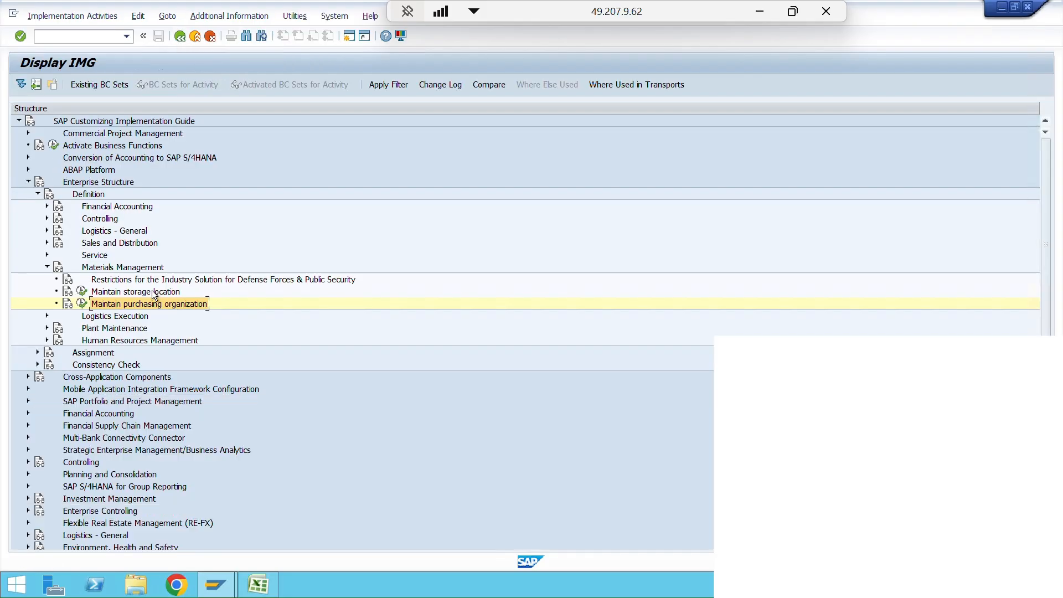
left_click(146, 292)
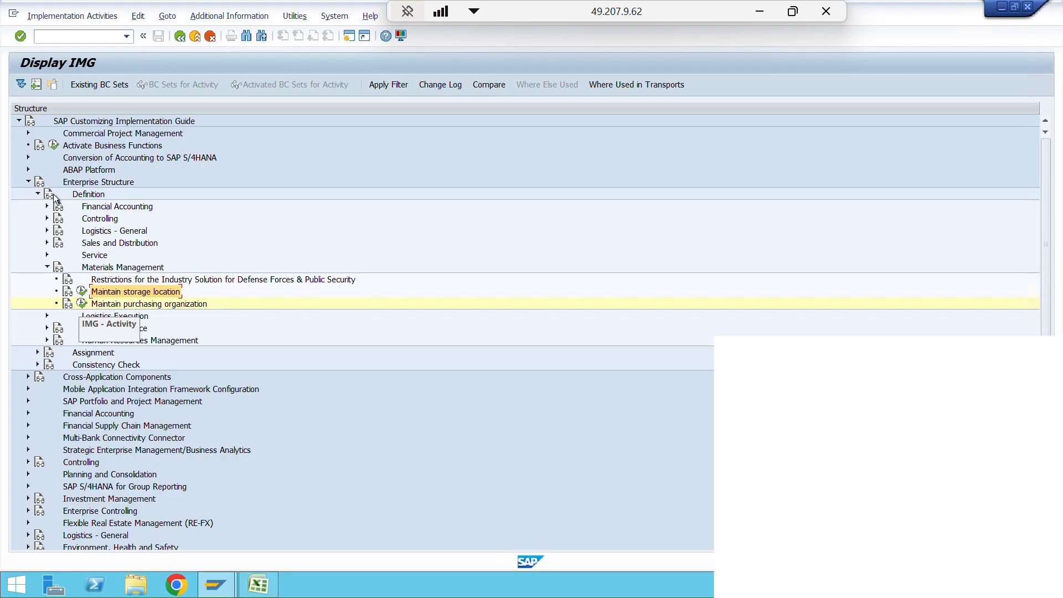
- Collapse Enterprise Structure and open the Create Purchasing Groups activity in the Purchasing section of Materials Management
left_click(28, 181)
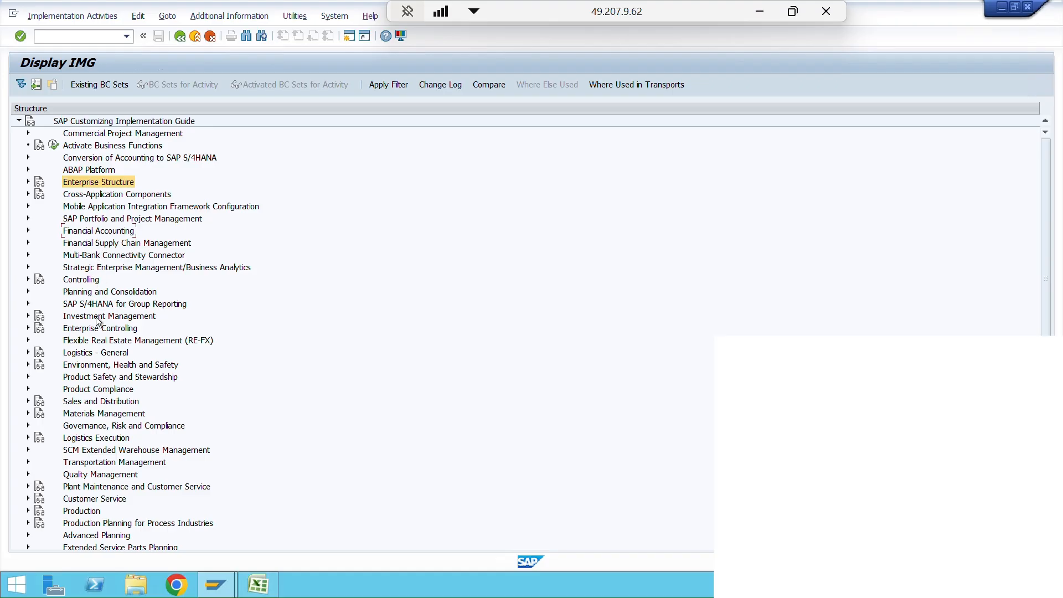
left_click(88, 416)
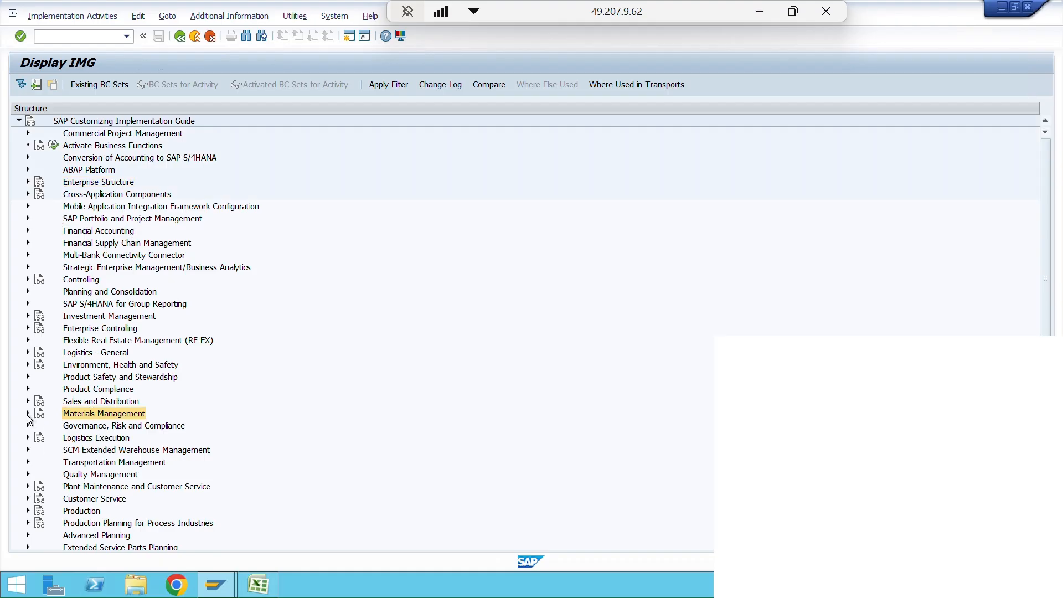
left_click(28, 414)
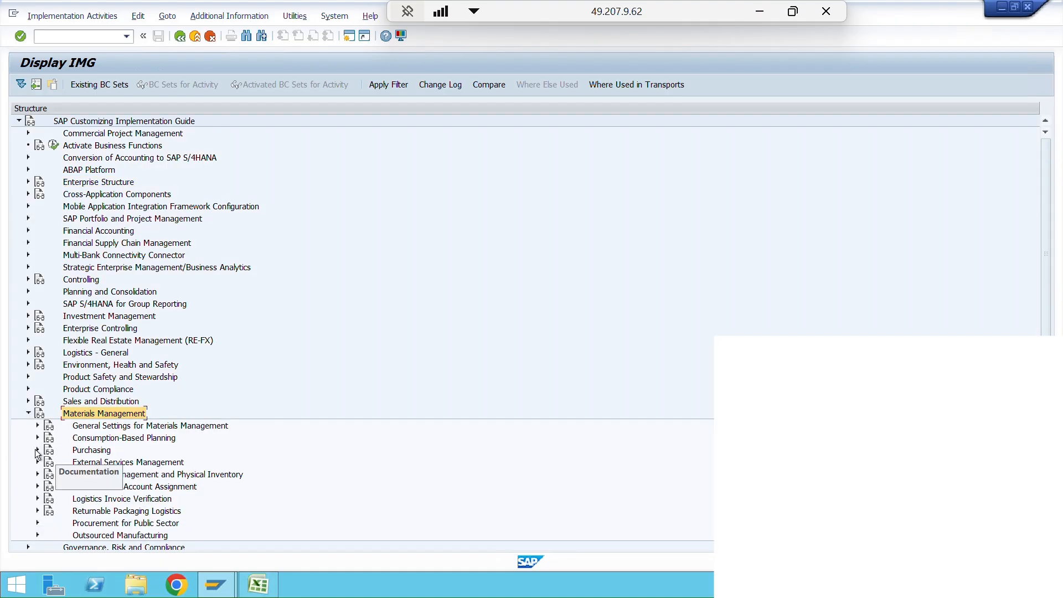
left_click(37, 450)
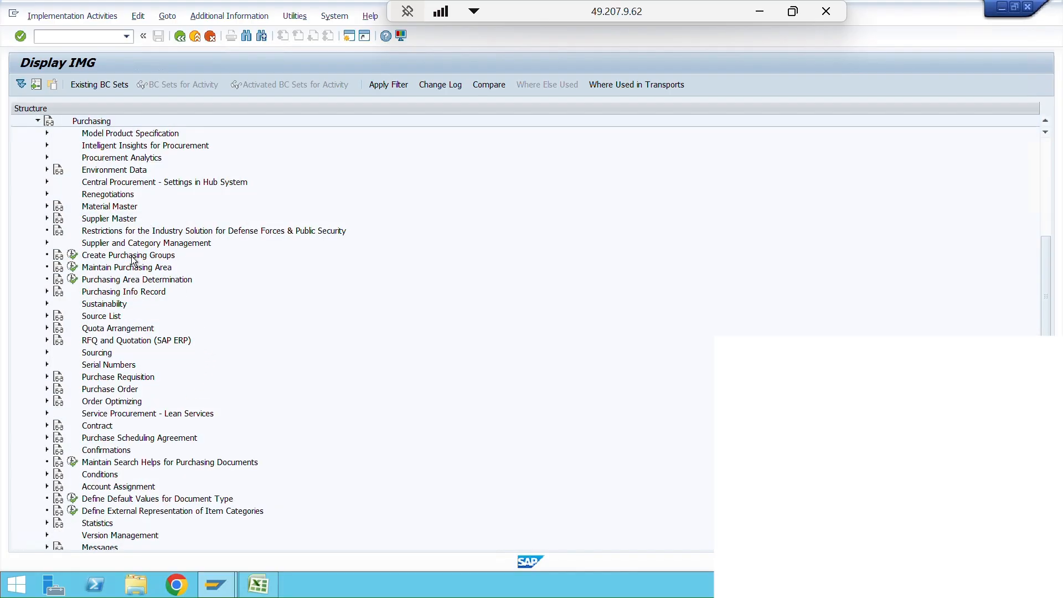
left_click(114, 256)
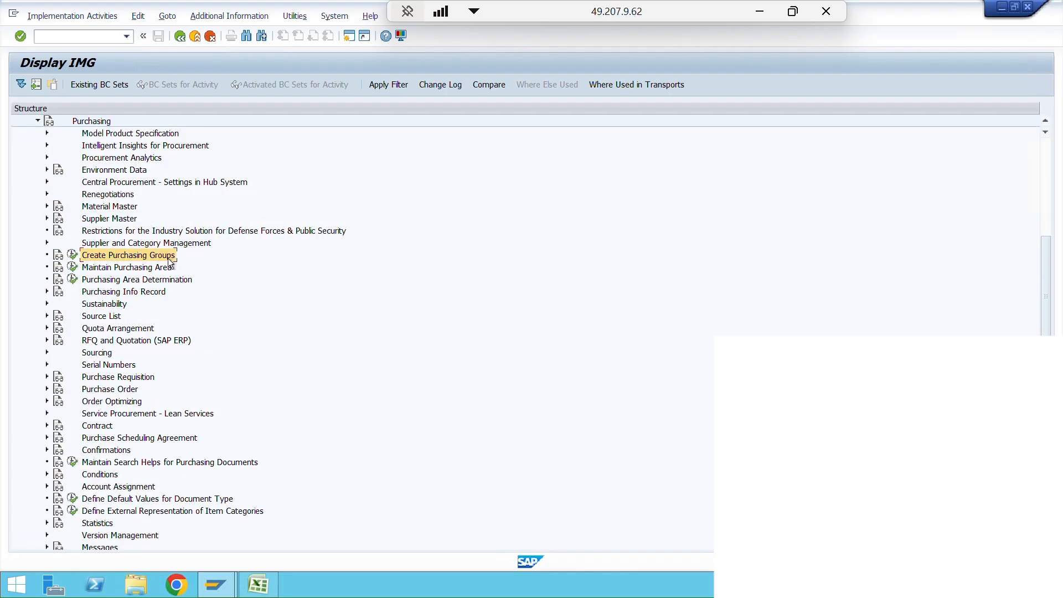
left_click(72, 255)
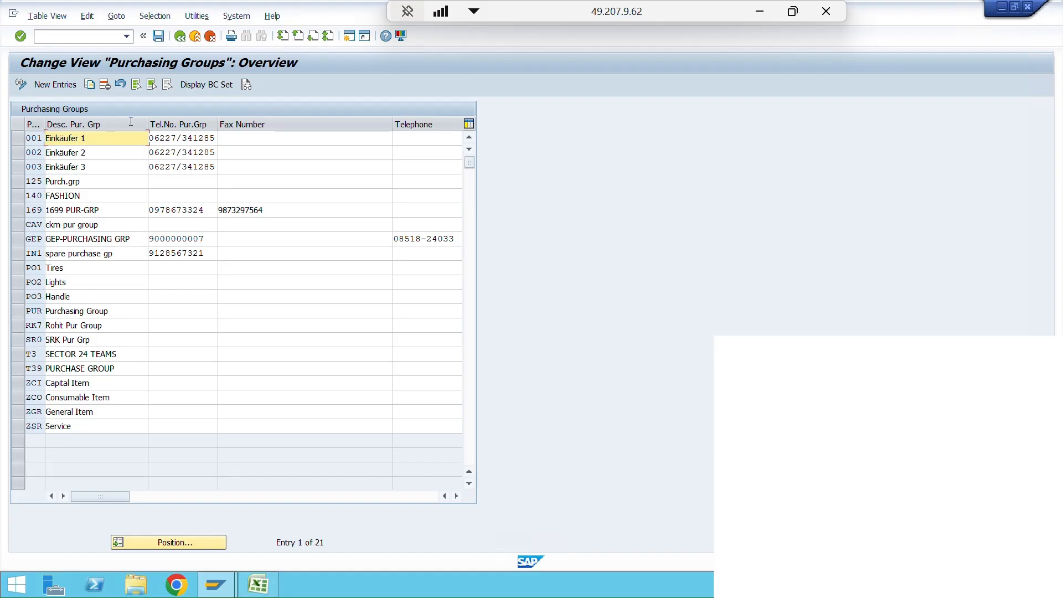
- Start a new purchasing group entry with the code 197
left_click(52, 85)
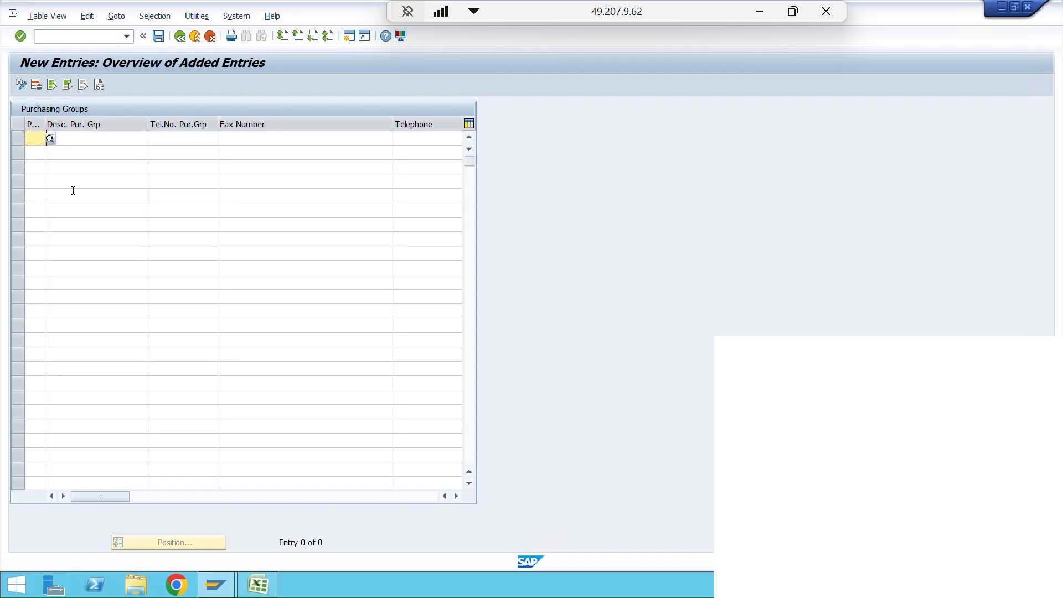
type("197")
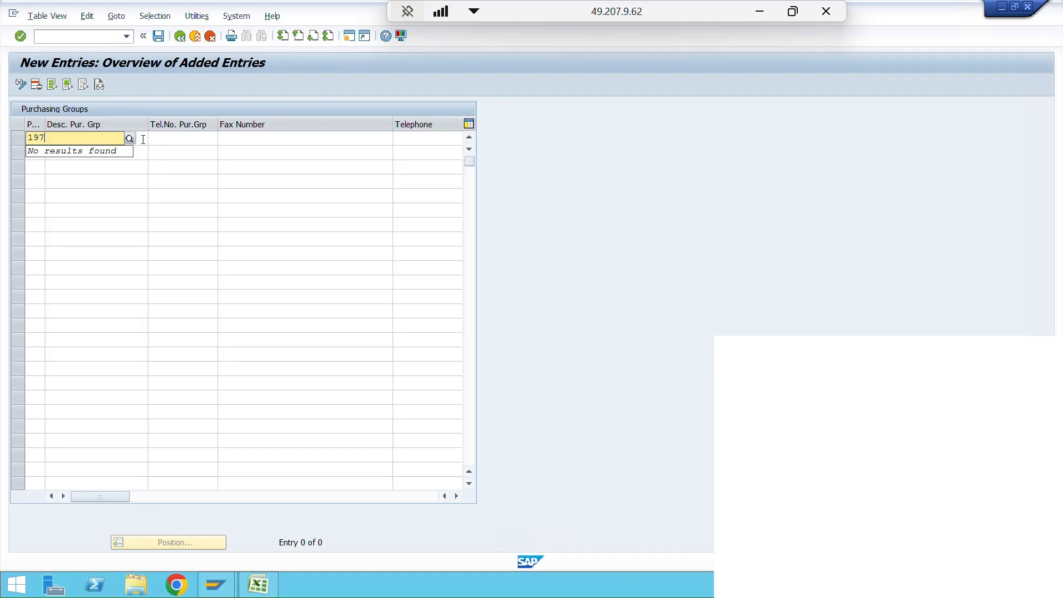
key("Tab")
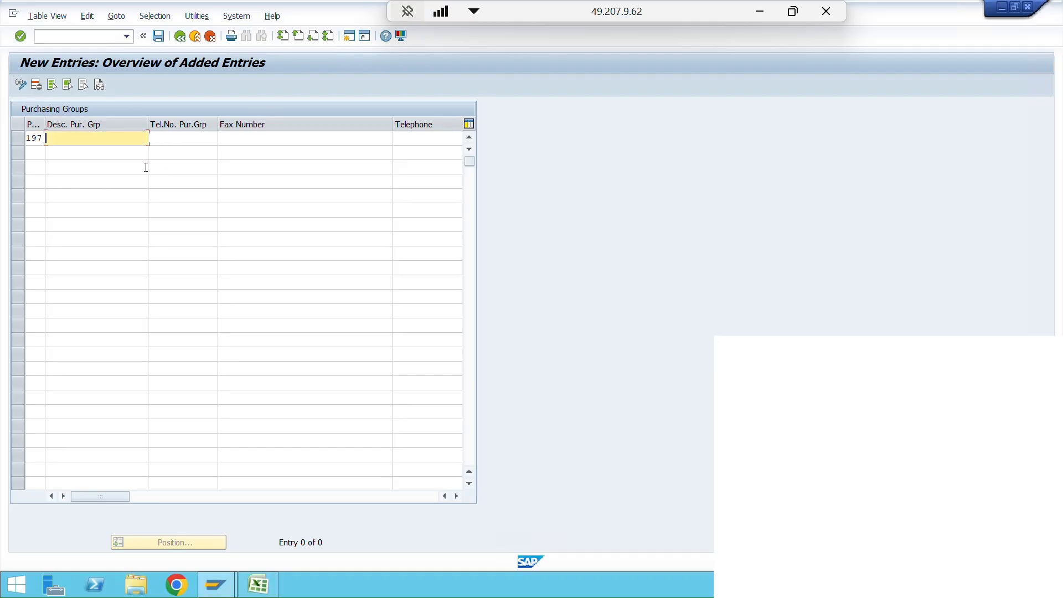
- Give purchasing group 197 the description "purch grp 1997"
type("p")
type("urchase grou")
type("p 199")
left_click(76, 139)
key("BackSpace")
key("BackSpace")
key("BackSpace")
key("BackSpace")
key("BackSpace")
type("h grp 1997")
left_click(165, 138)
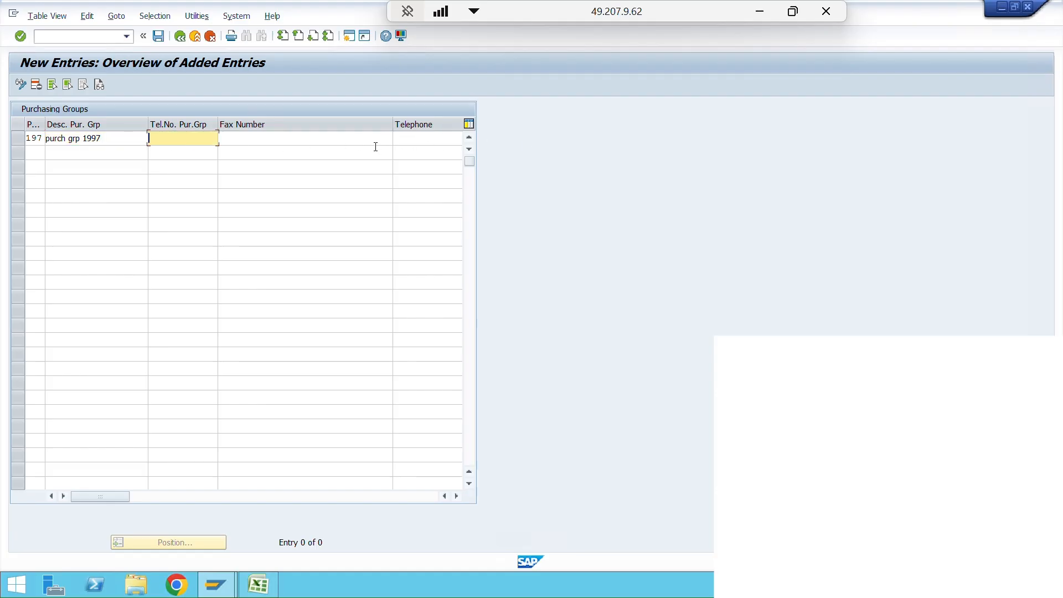
- Save purchasing group 197 to the customizing request "Org structure Demo SAP MM" and return to the implementation guide
left_click(159, 38)
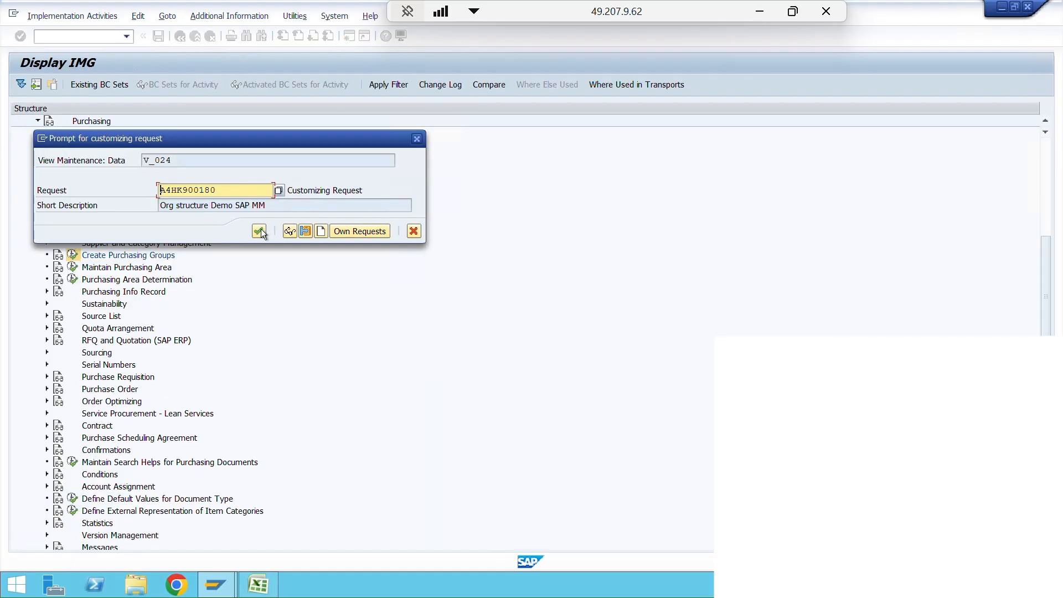
left_click(260, 231)
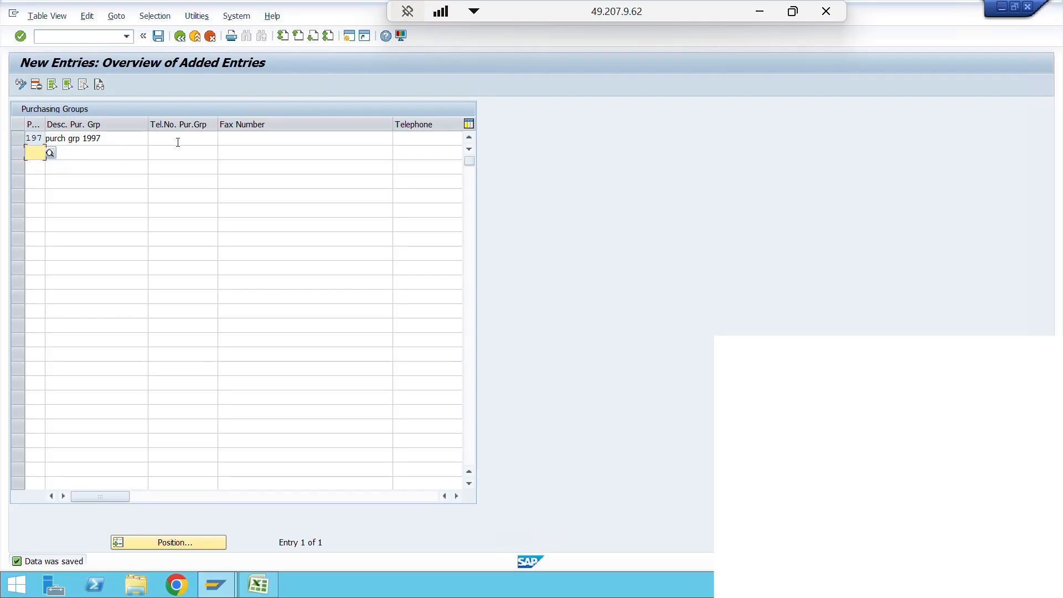
left_click(249, 141)
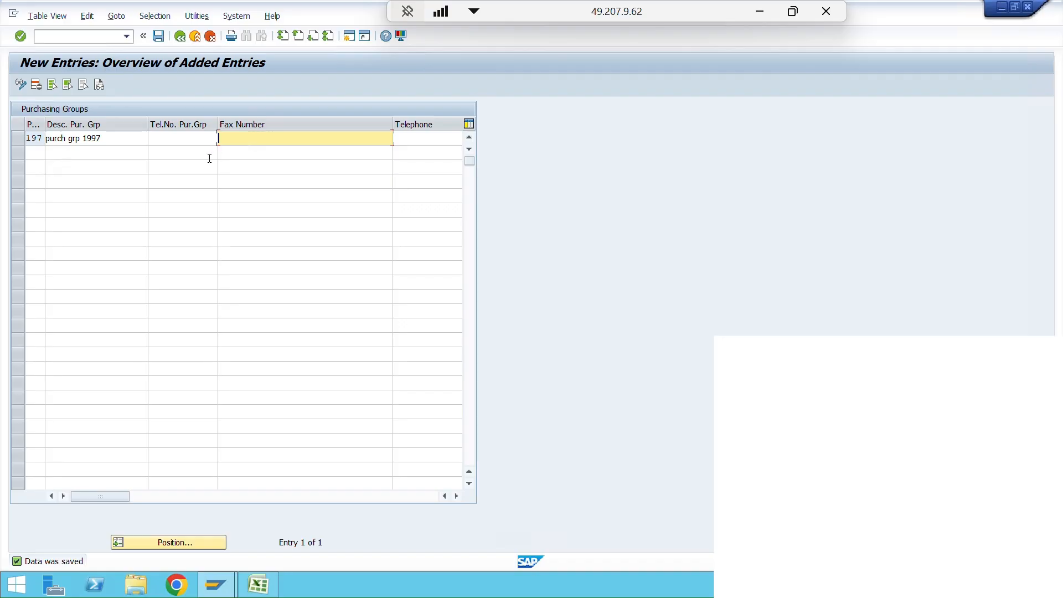
left_click(158, 35)
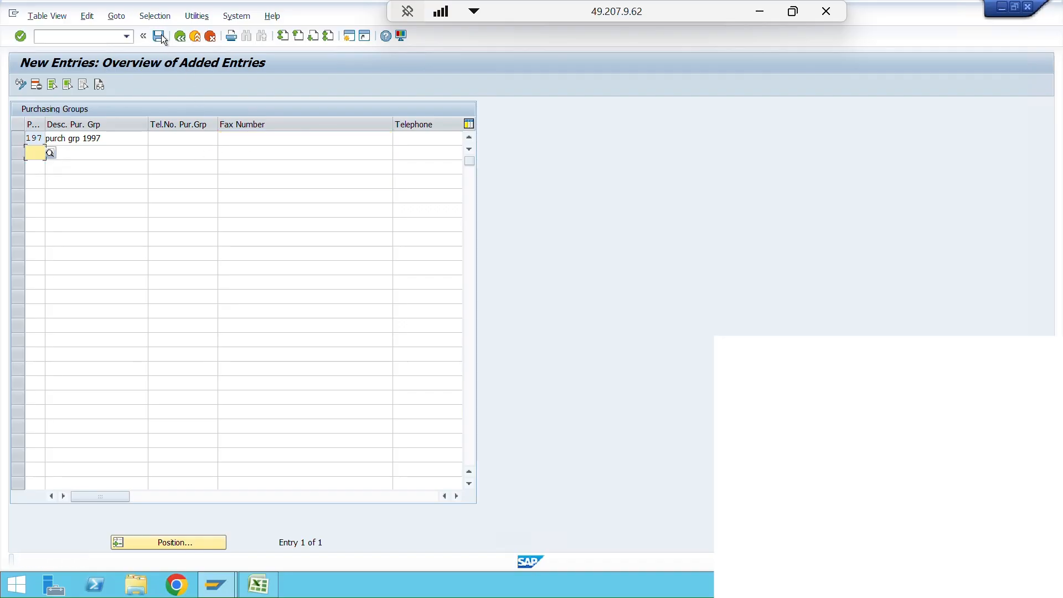
left_click(180, 37)
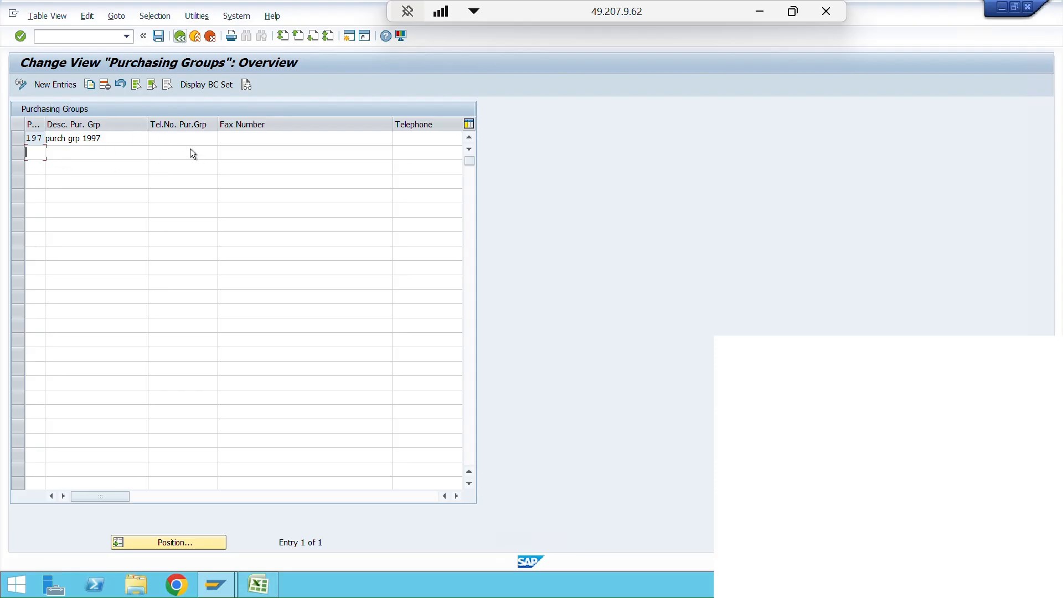
left_click(179, 36)
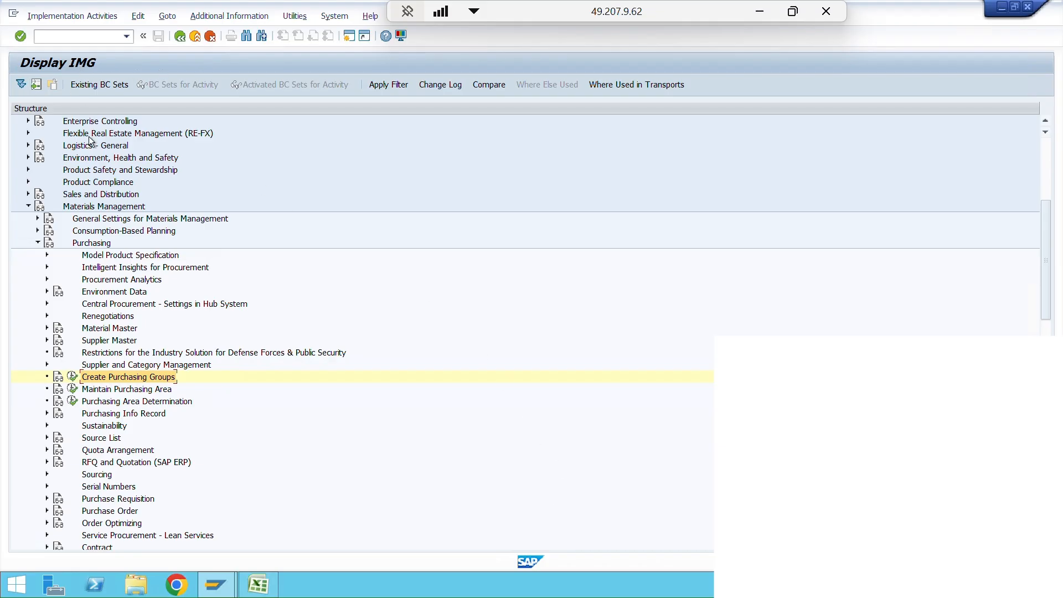
- Open the company code copy, delete and check activity in the Financial Accounting definitions of Enterprise Structure
scroll(87, 240, "up", 3)
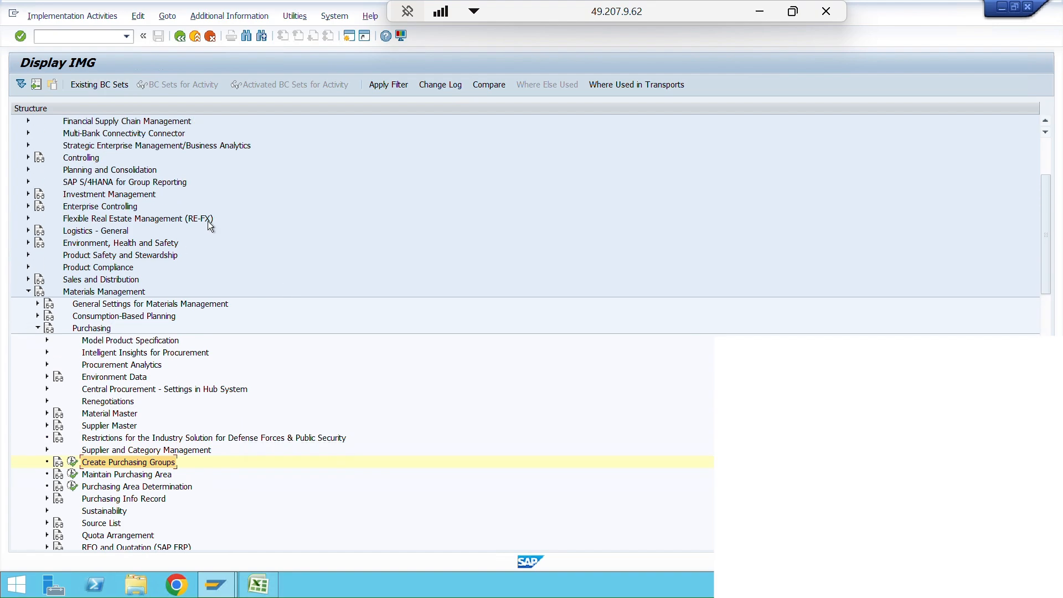
left_click(90, 208)
scroll(90, 200, "up", 1)
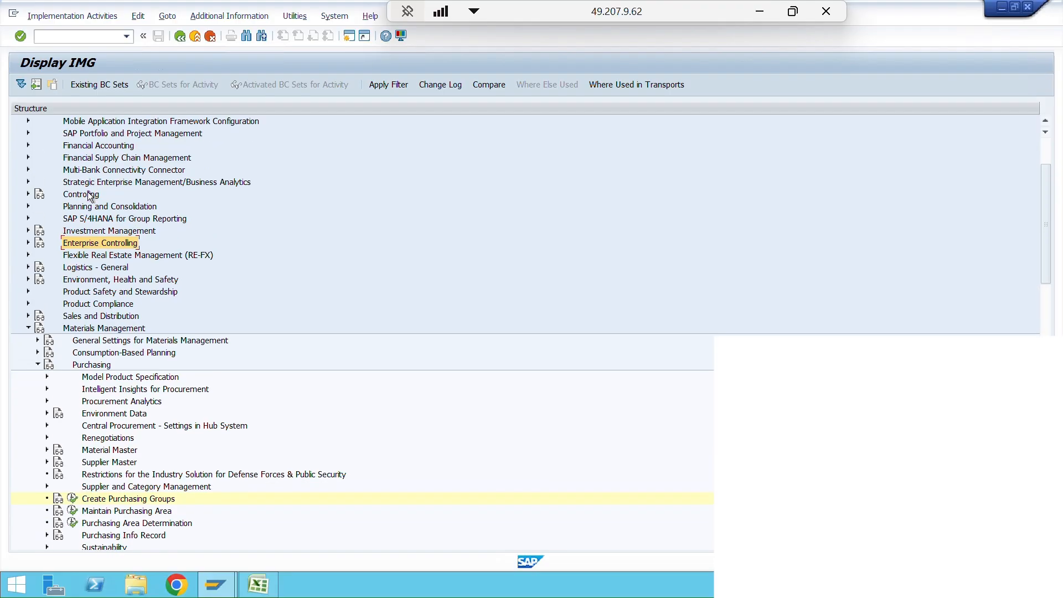
scroll(88, 191, "up", 3)
left_click(65, 186)
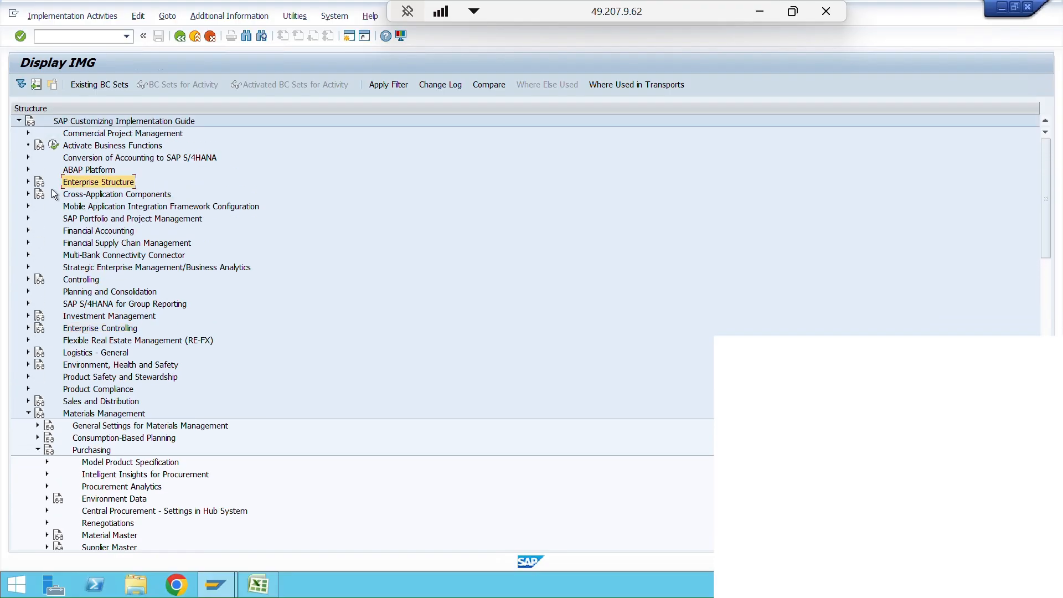
left_click(27, 182)
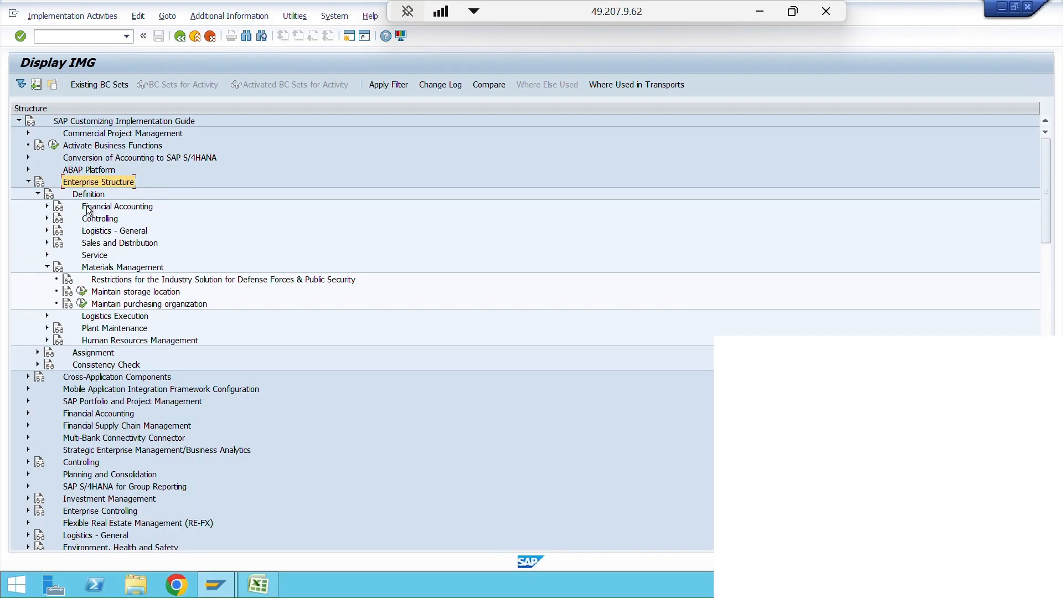
left_click(47, 206)
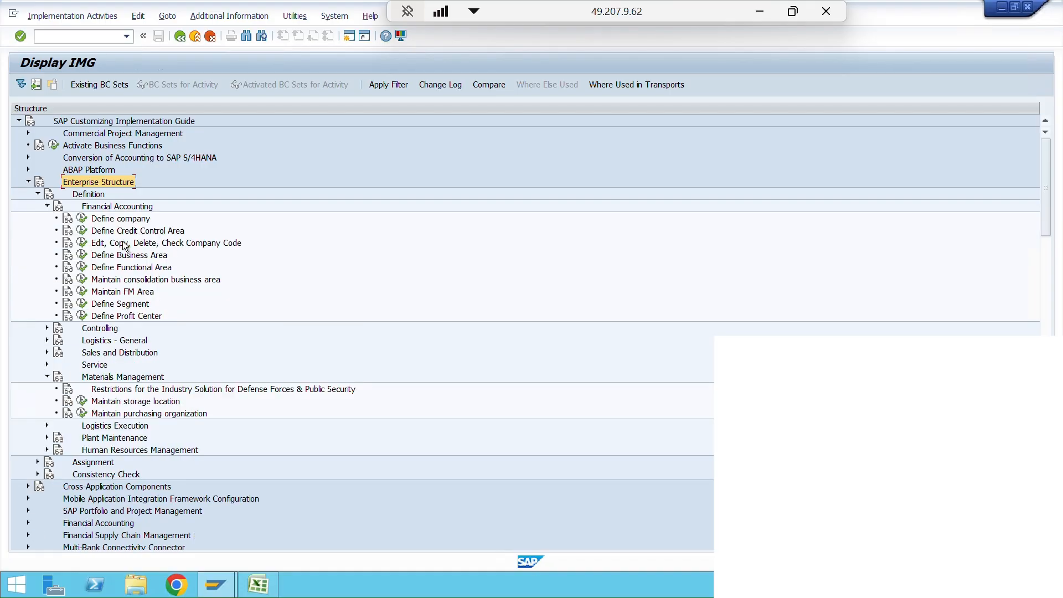
left_click(83, 243)
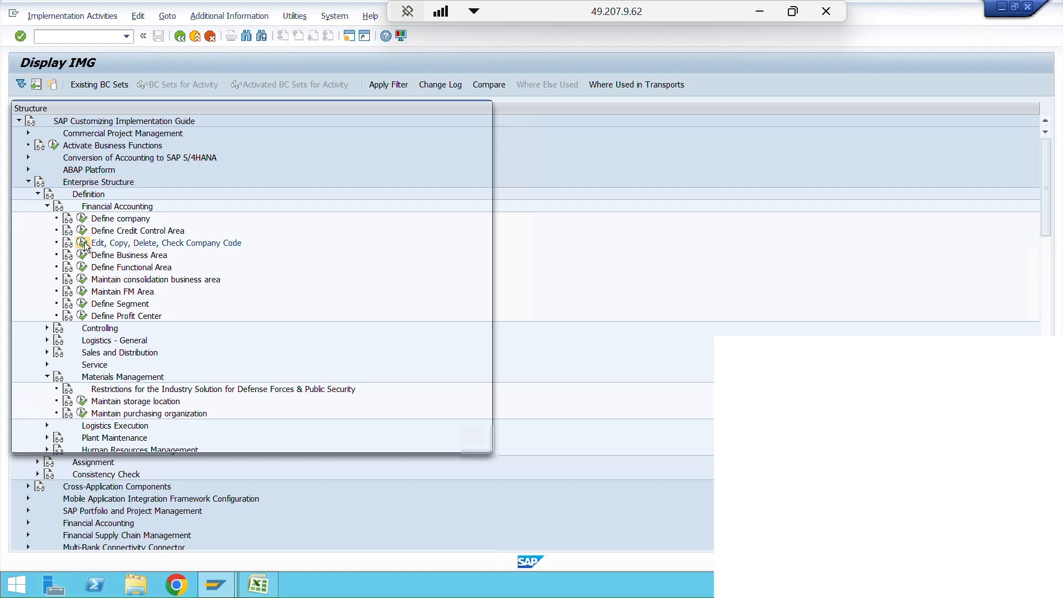
double_click(160, 164)
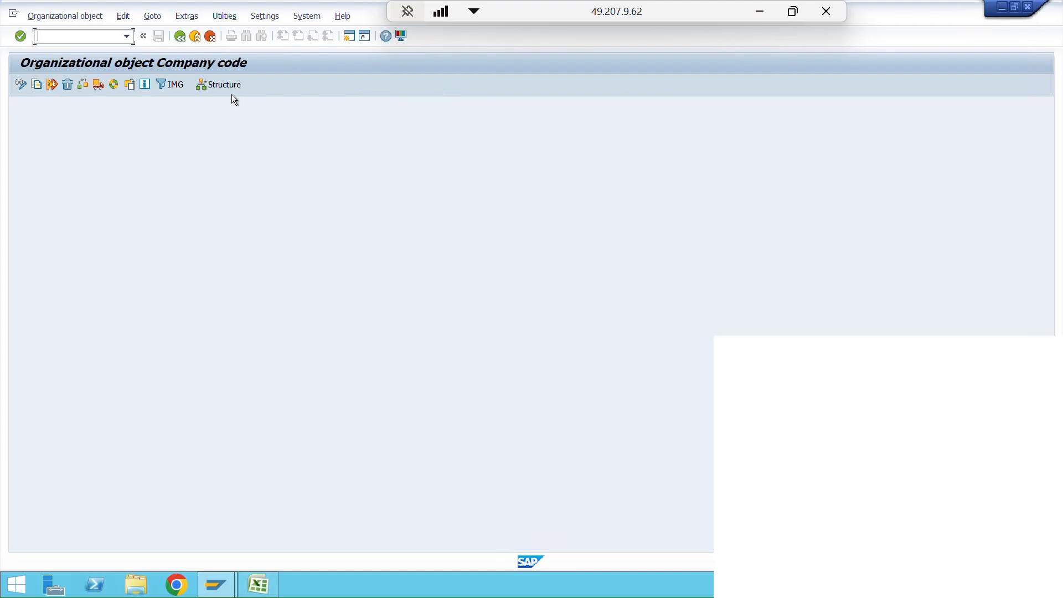
- Display the organizational structure for company codes in the navigation view, listing all company code objects
left_click(229, 86)
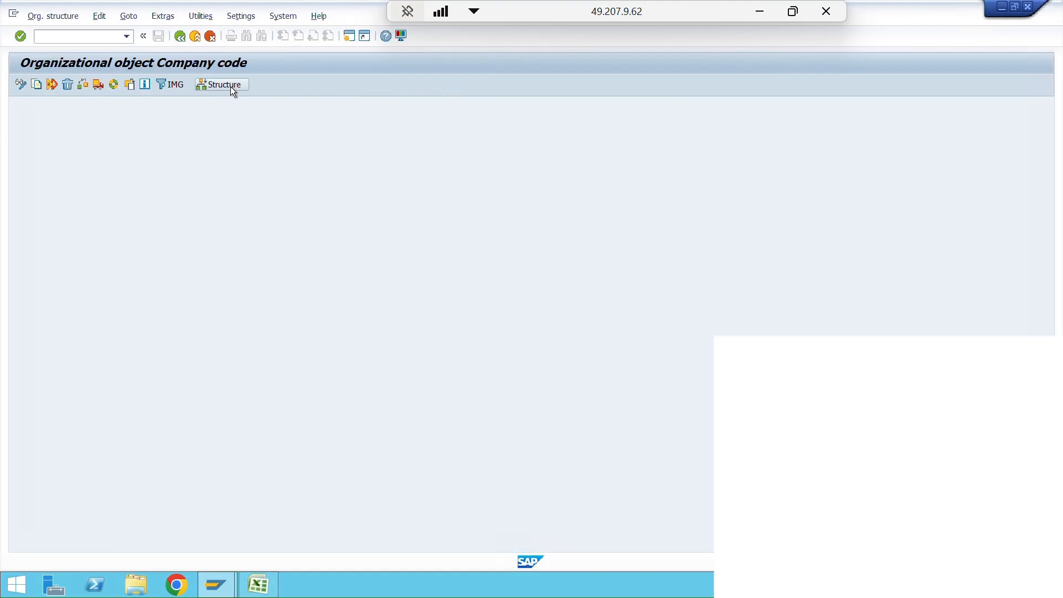
left_click(134, 87)
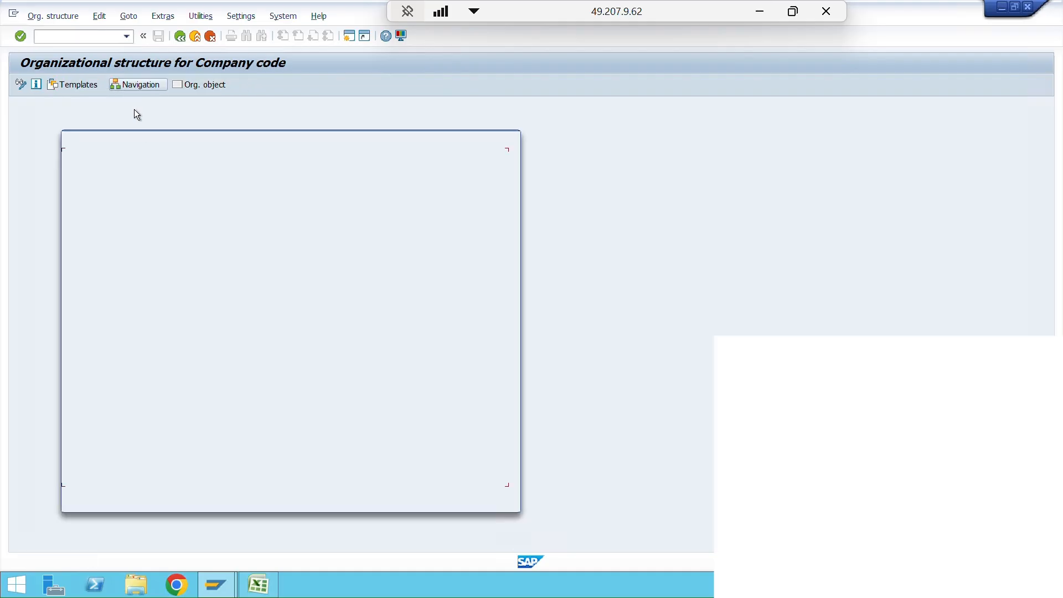
left_click(461, 501)
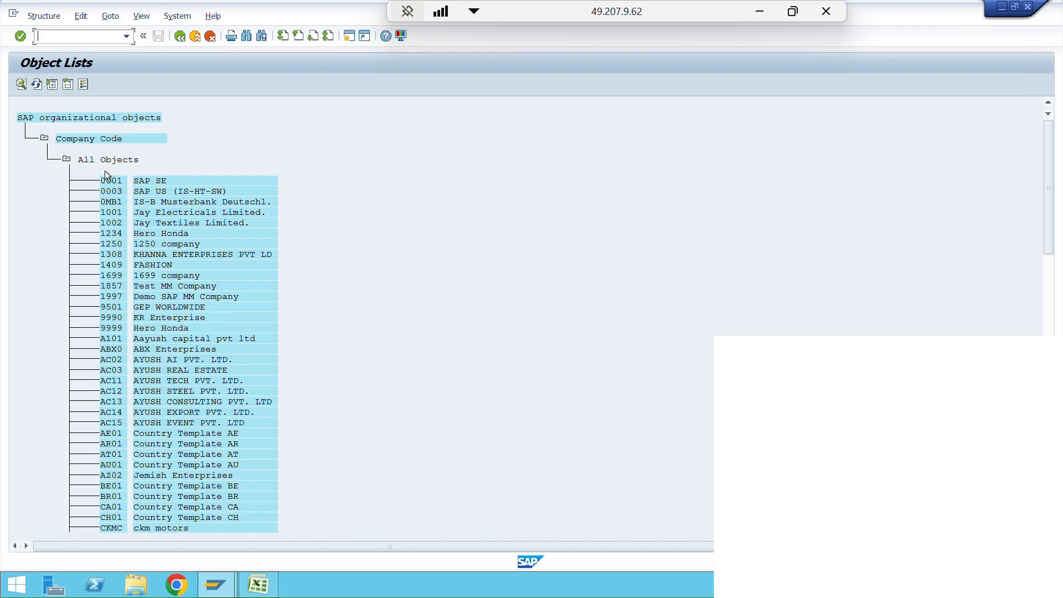
- Search the object list for company code 1857 and position on that entry
key("ctrl+f")
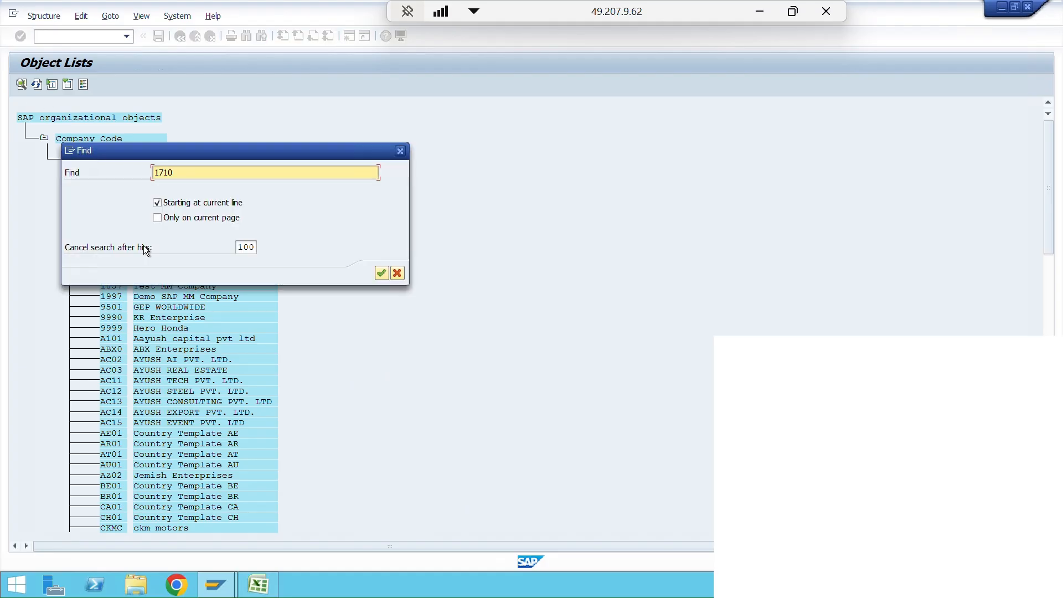
key("BackSpace")
key("BackSpace")
key("BackSpace")
key("BackSpace")
type("1857")
key("Return")
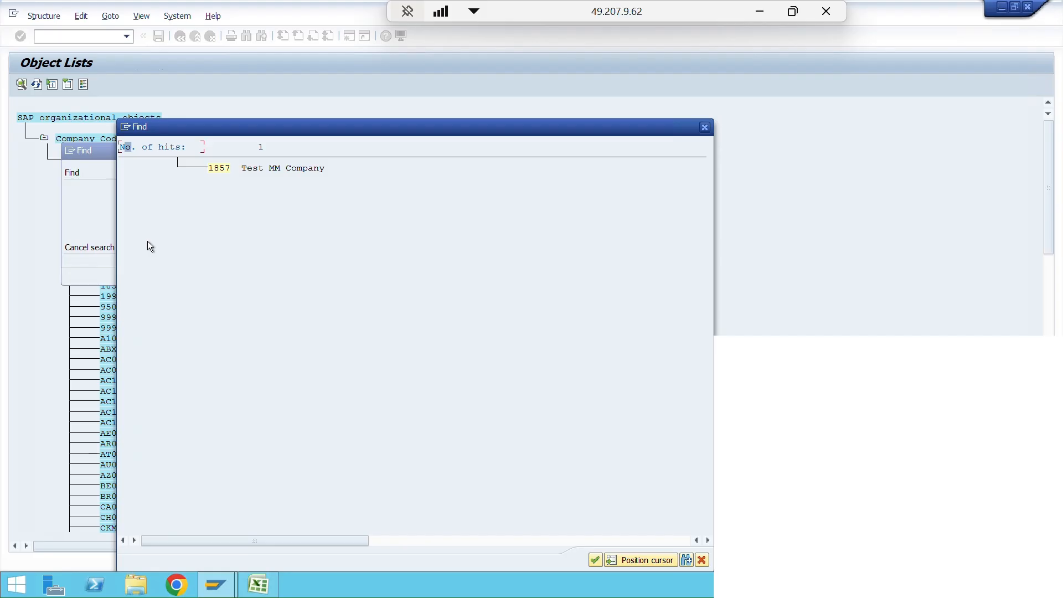
double_click(219, 169)
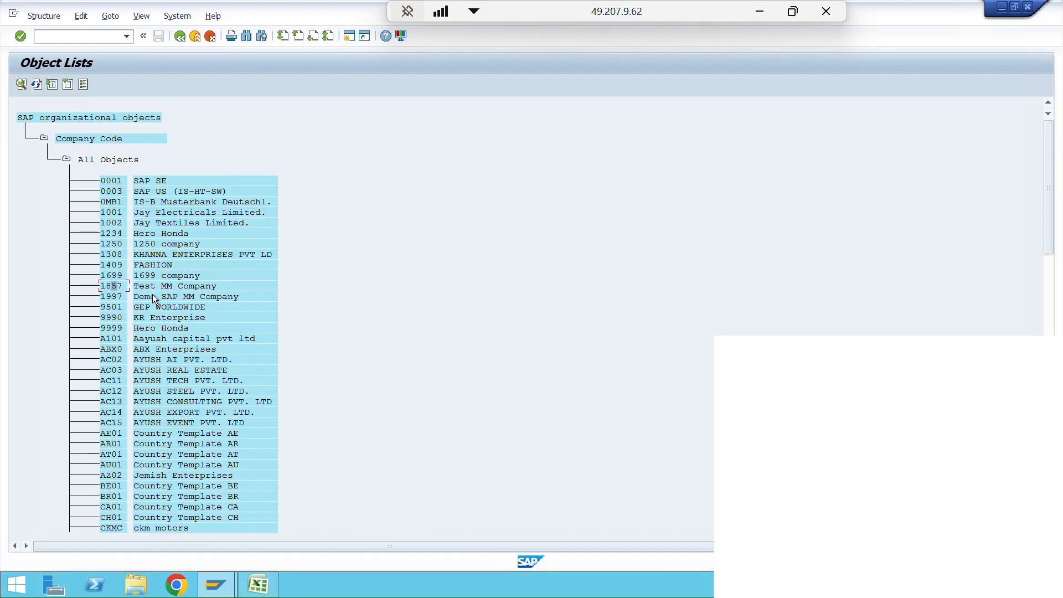
- Display the structure of company code 1857, examine its plants and purchasing organization, and return to the object list
left_click(21, 84)
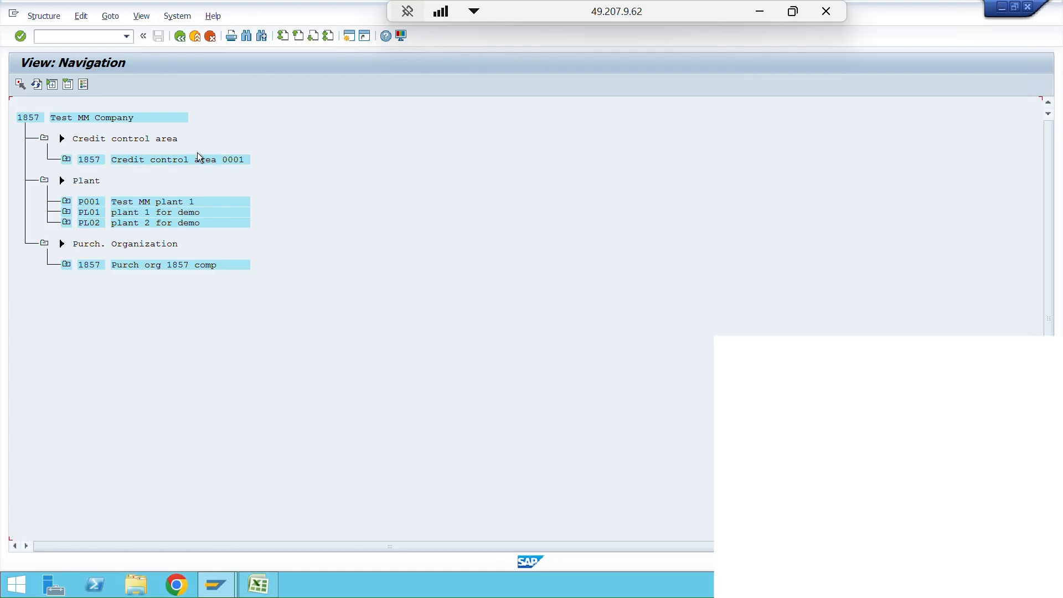
left_click(93, 207)
left_click(86, 267)
left_click(89, 205)
left_click(34, 118)
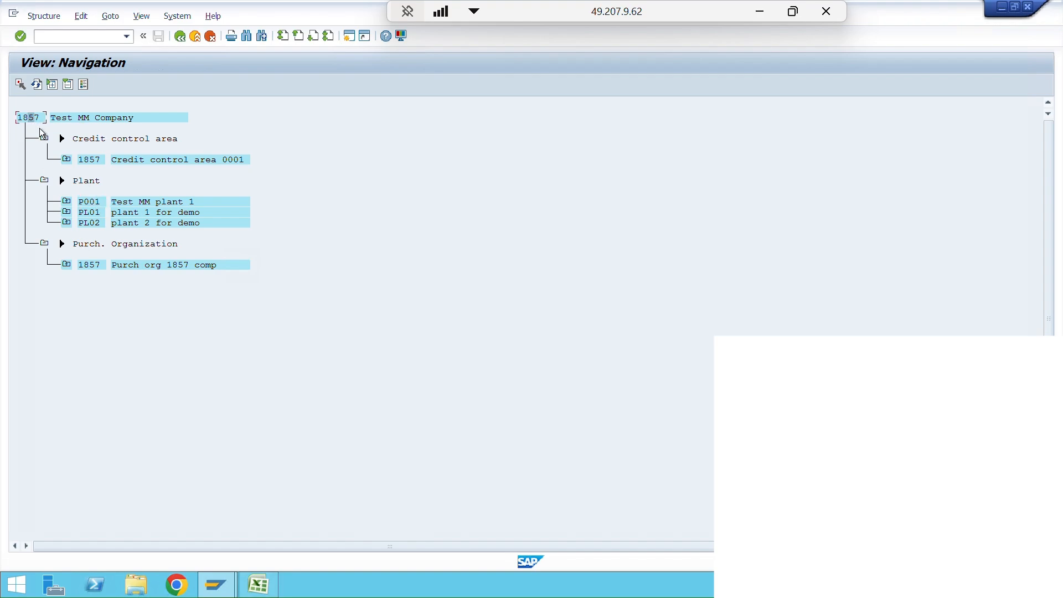
left_click(94, 209)
left_click(92, 213)
left_click(135, 217)
left_click(98, 212)
left_click(180, 37)
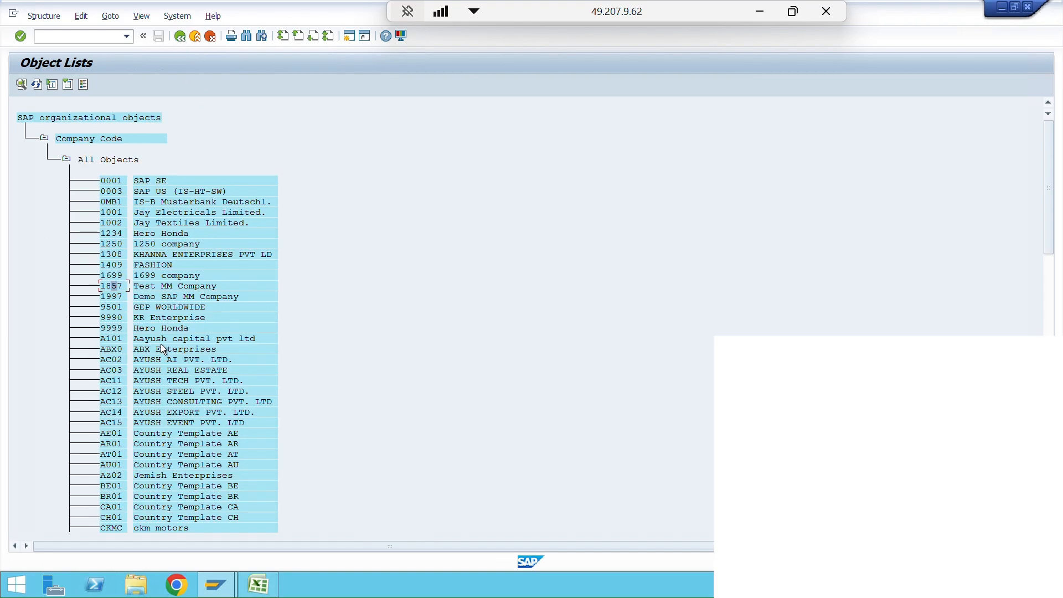